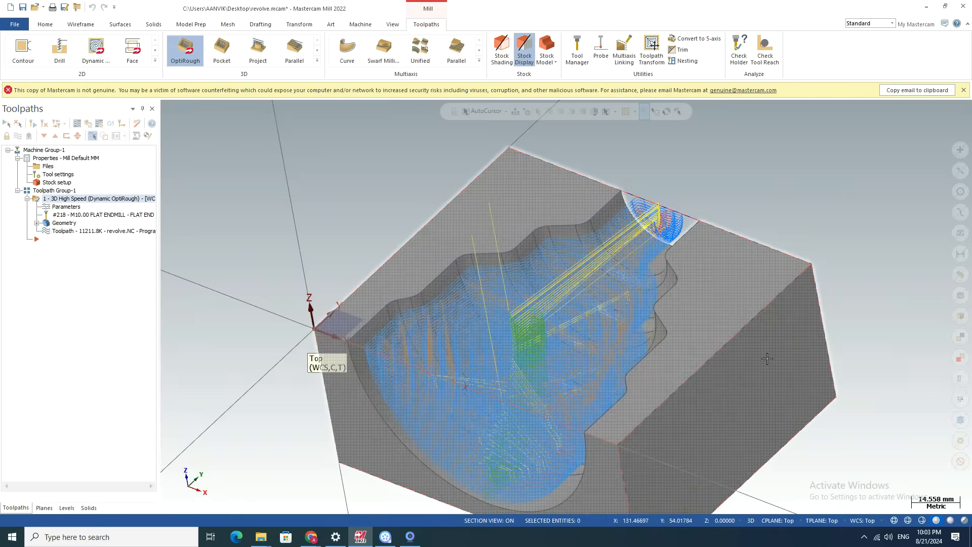
# Verify the existing Dynamic OptiRough toolpath by running the full machining simulation, inspect the machined cavity, and close the simulator.
pyautogui.scroll(5, 648, 195)
pyautogui.moveTo(733, 204)
pyautogui.mouseDown(button='middle')
pyautogui.moveTo(709, 252)
pyautogui.moveTo(744, 204)
pyautogui.mouseUp(button='middle')
pyautogui.scroll(-5, 663, 227)
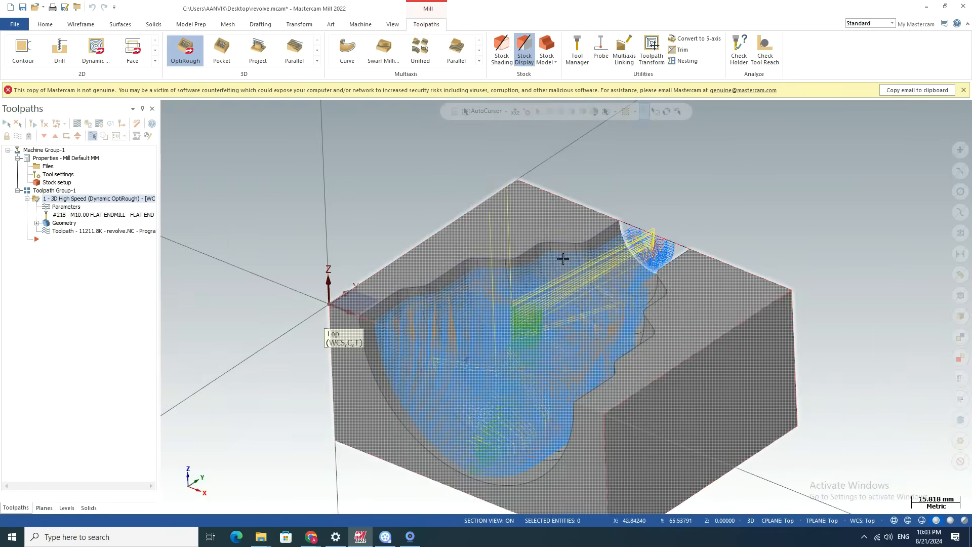
pyautogui.scroll(-2, 552, 266)
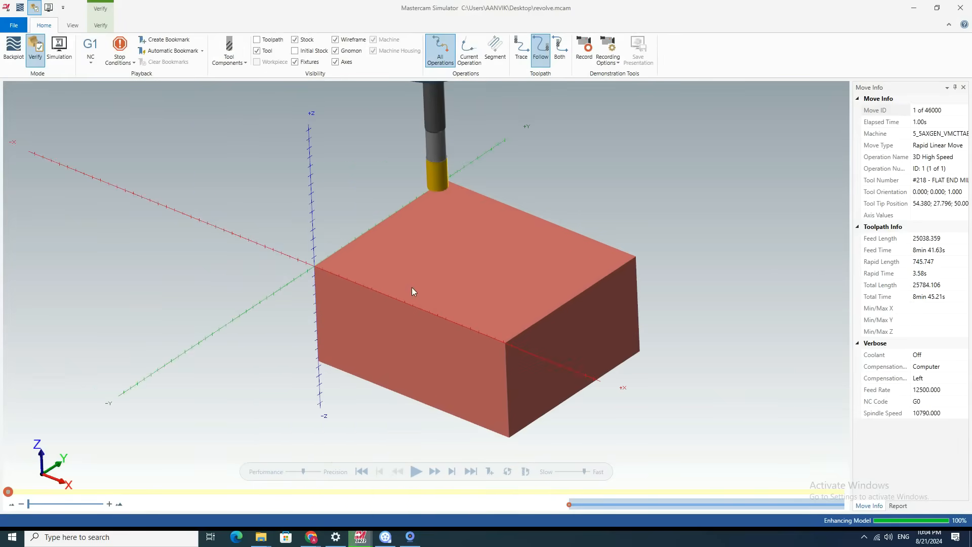
pyautogui.click(416, 473)
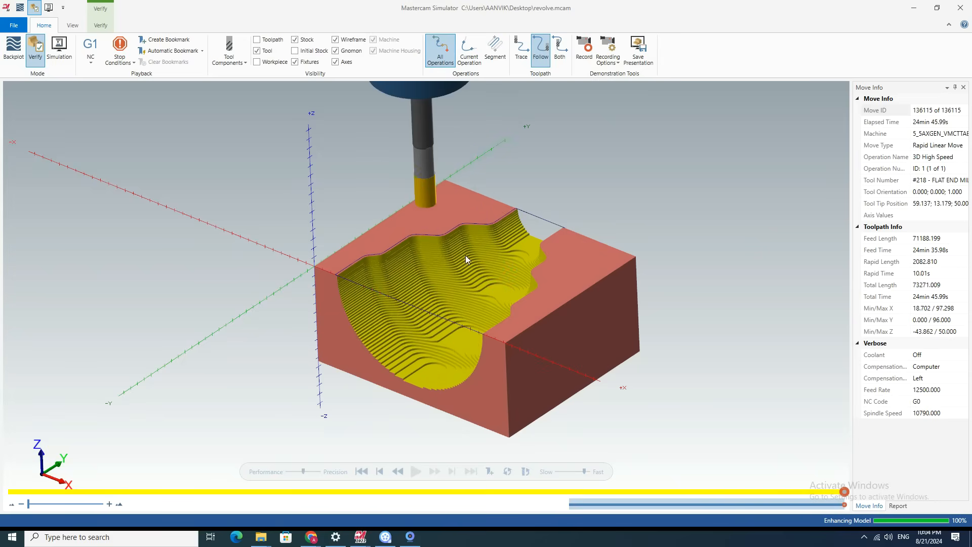
pyautogui.scroll(4, 403, 290)
pyautogui.scroll(-1, 408, 287)
pyautogui.moveTo(407, 286); pyautogui.dragTo(435, 253, button='middle')
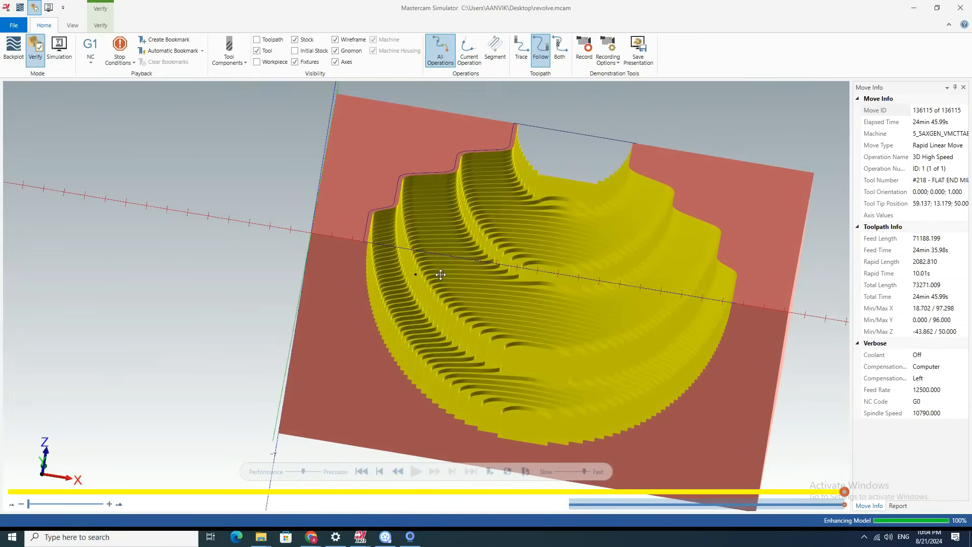
pyautogui.click(961, 6)
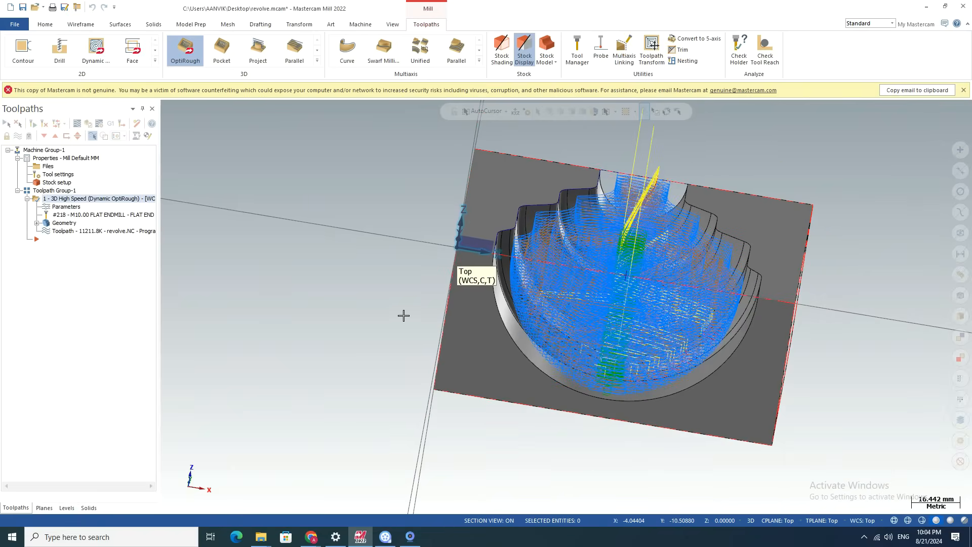
# Create a second 3D Dynamic OptiRough toolpath with wall stock and floor stock of 0.5 on the machining geometry.
pyautogui.scroll(-3, 352, 307)
pyautogui.moveTo(797, 342); pyautogui.dragTo(709, 347, button='middle')
pyautogui.scroll(3, 583, 282)
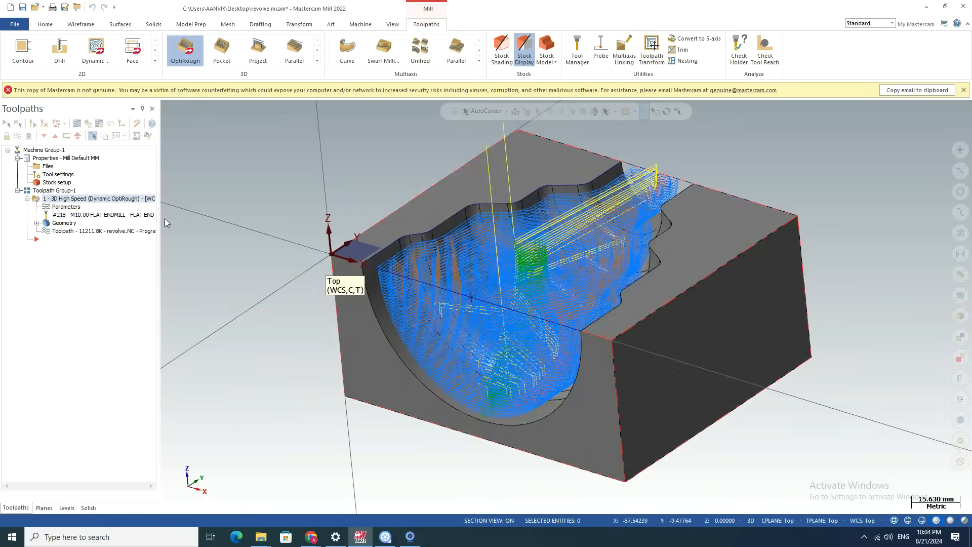
pyautogui.scroll(-3, 447, 263)
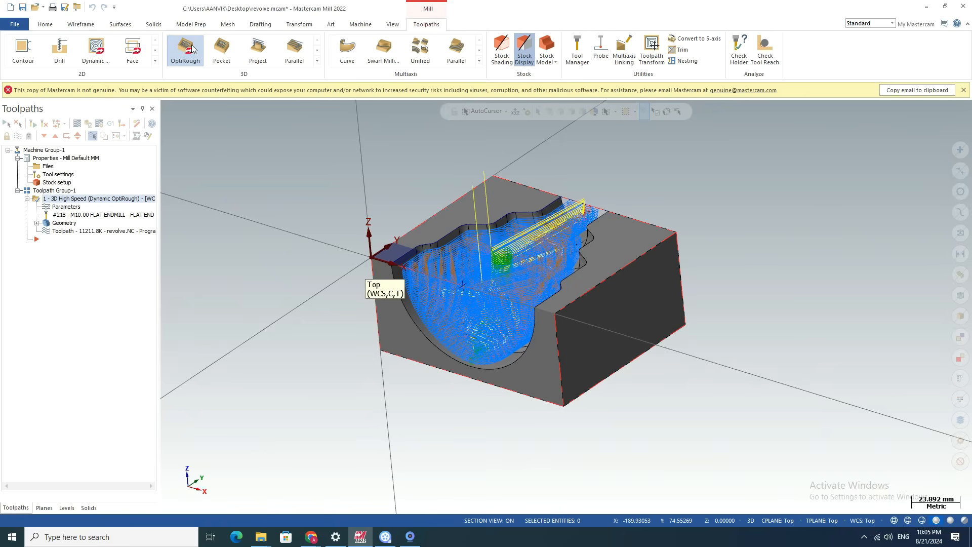
pyautogui.click(187, 46)
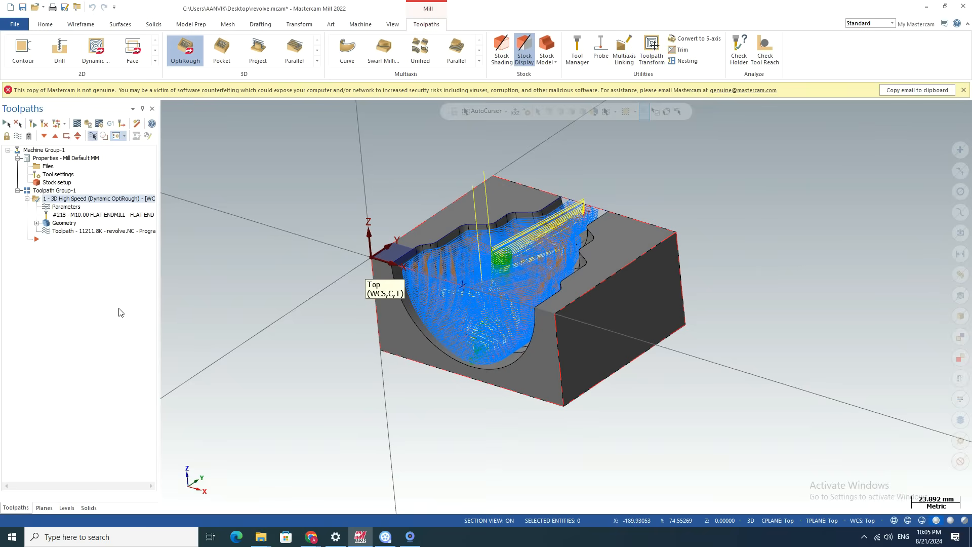
pyautogui.click(178, 59)
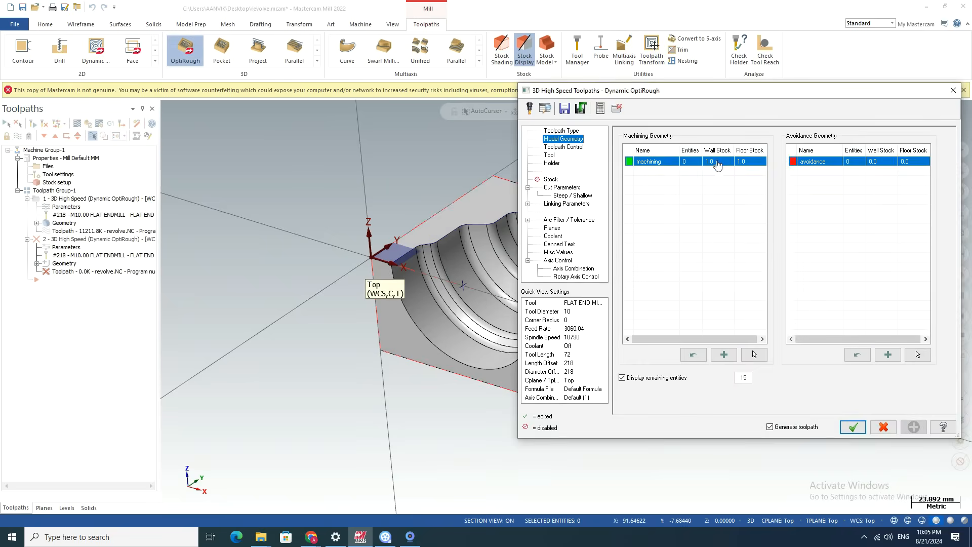
pyautogui.doubleClick(714, 163)
pyautogui.doubleClick(717, 161)
pyautogui.write('0.5')
pyautogui.press('Return')
pyautogui.doubleClick(746, 162)
pyautogui.write('0.5')
pyautogui.press('Return')
# Choose the 10 mm ball-nose end mill for the toolpath and change its cutting diameter to 8 mm.
pyautogui.click(561, 147)
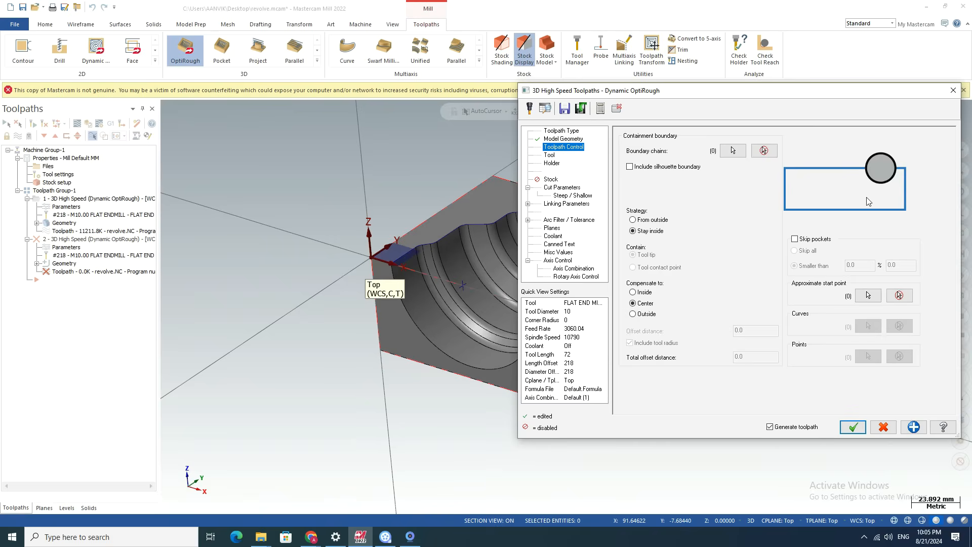
pyautogui.click(549, 156)
pyautogui.click(666, 168)
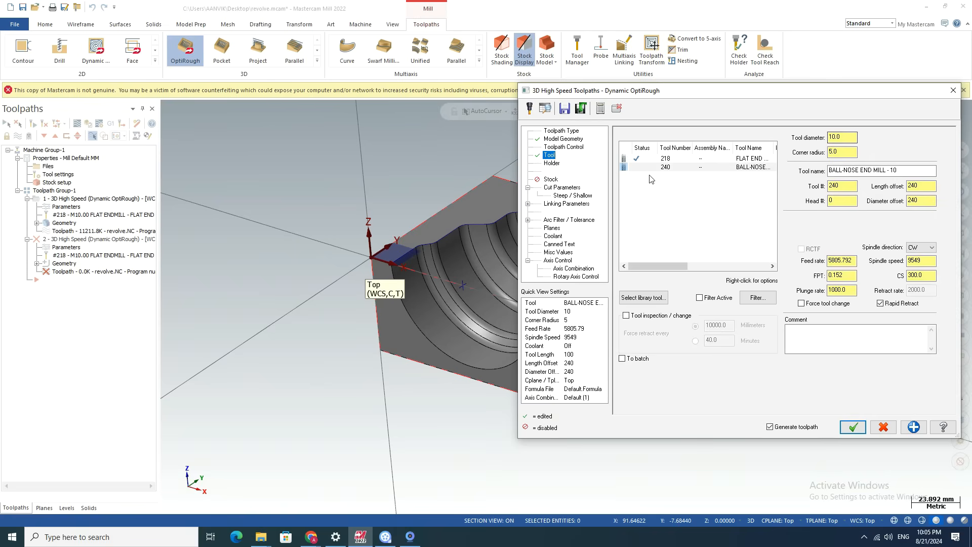
pyautogui.rightClick(651, 167)
pyautogui.click(675, 196)
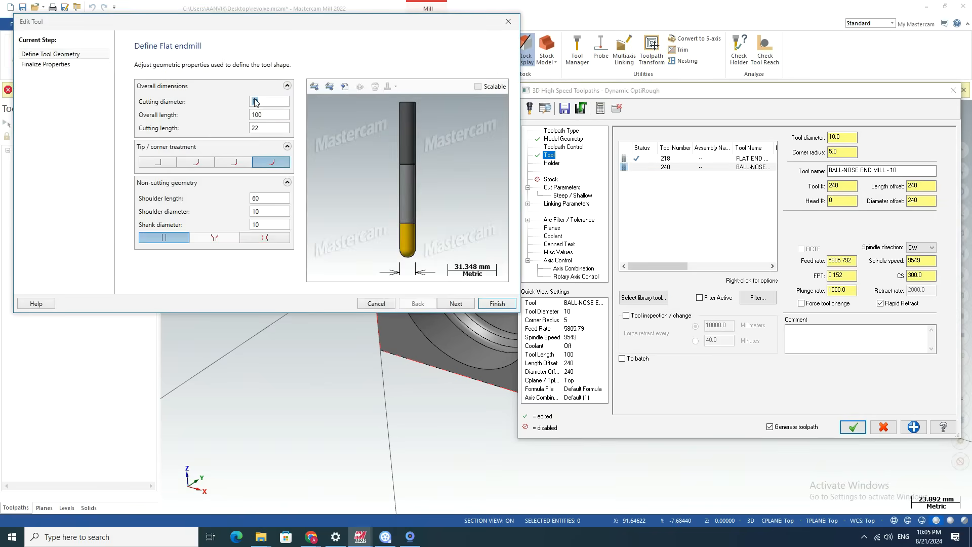
pyautogui.write('8')
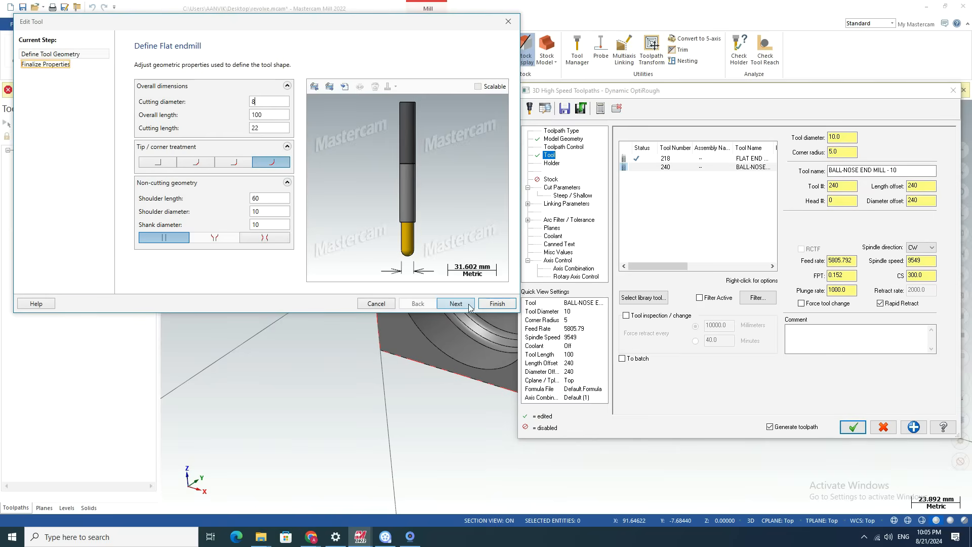
pyautogui.click(495, 304)
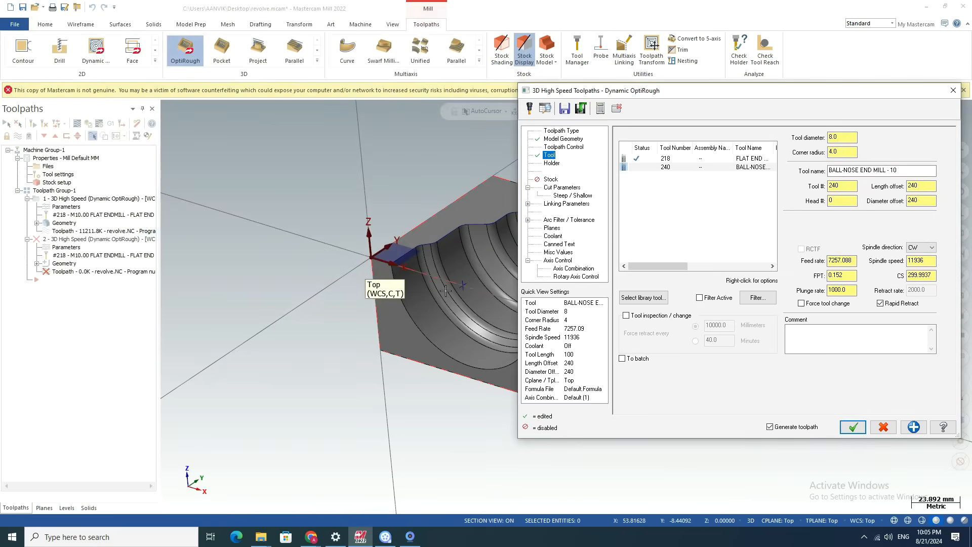
# Enable rest material, with the remaining stock computed from all previous operations in all groups.
pyautogui.click(550, 180)
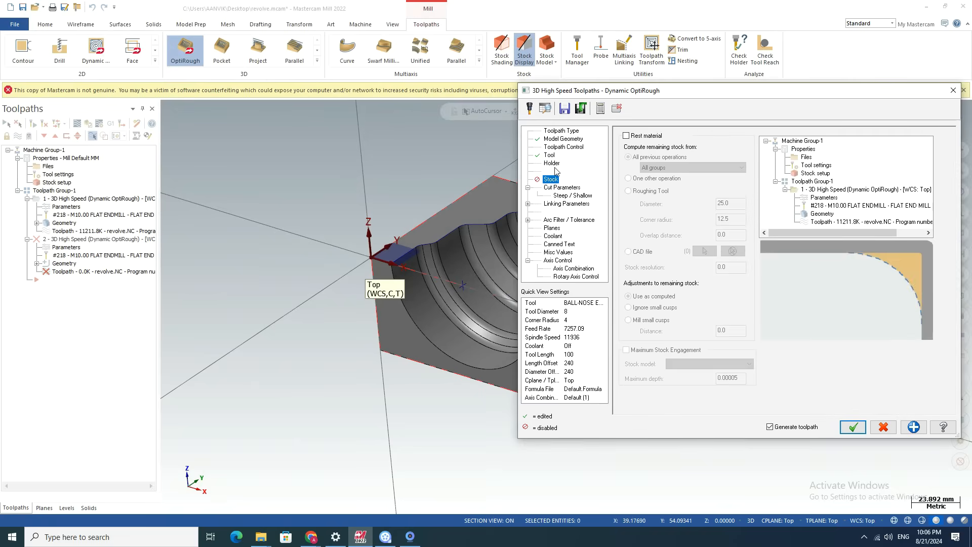
pyautogui.click(627, 136)
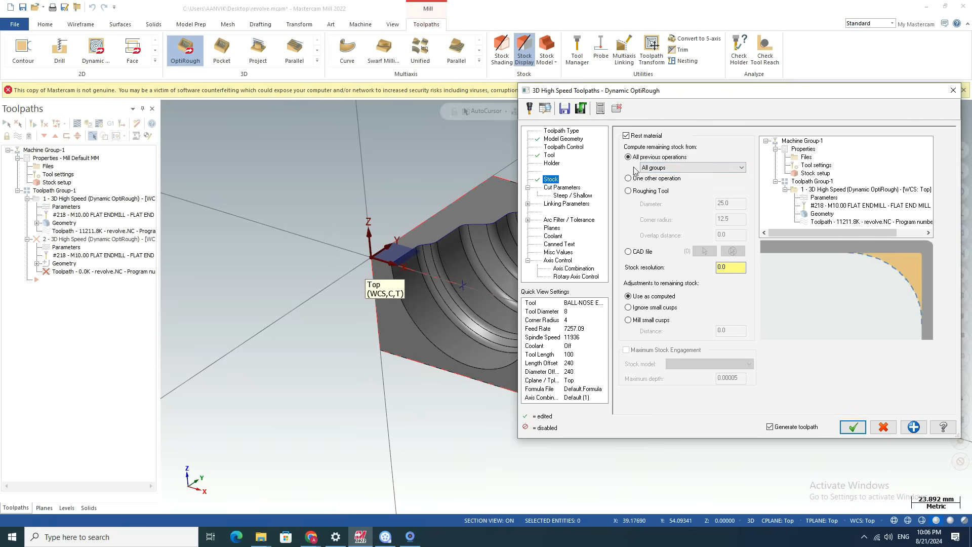
pyautogui.click(697, 167)
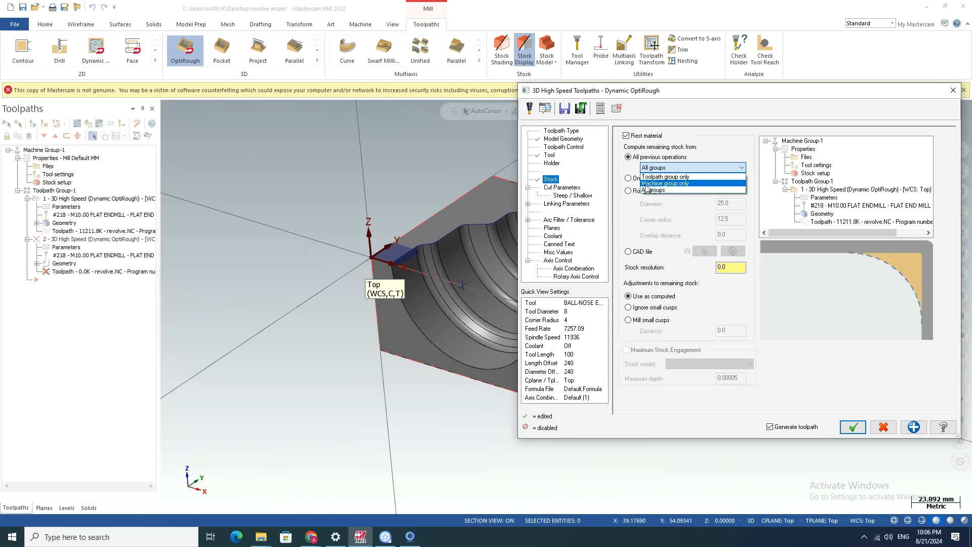
pyautogui.click(684, 169)
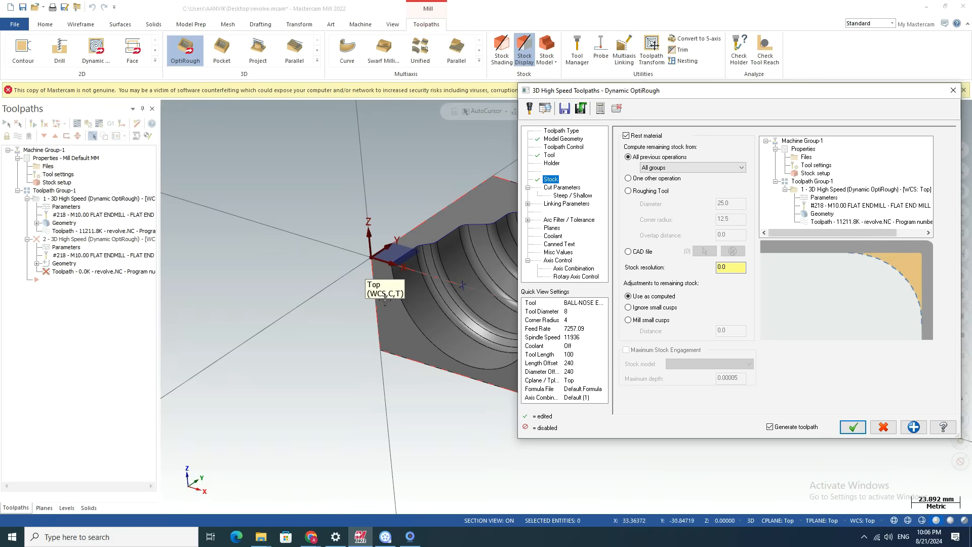
pyautogui.click(668, 168)
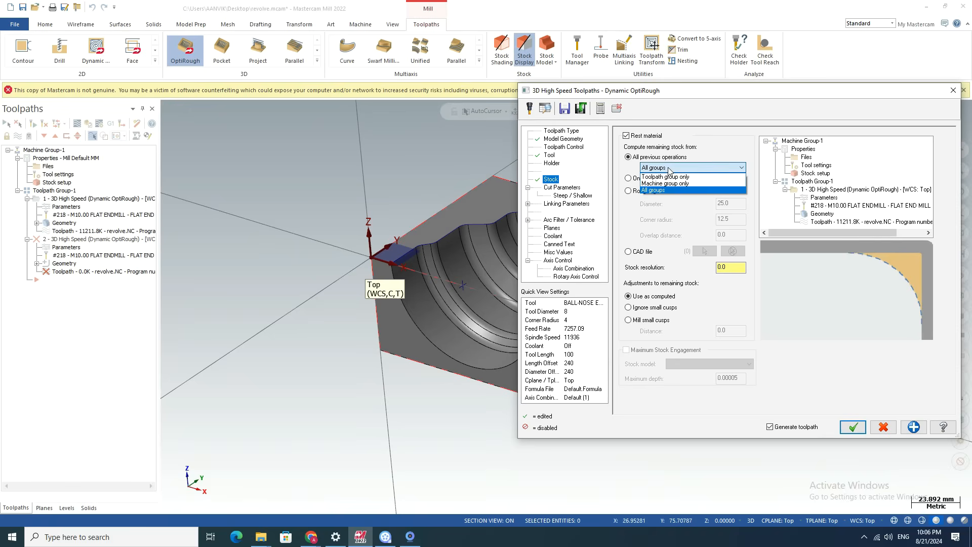
pyautogui.click(669, 168)
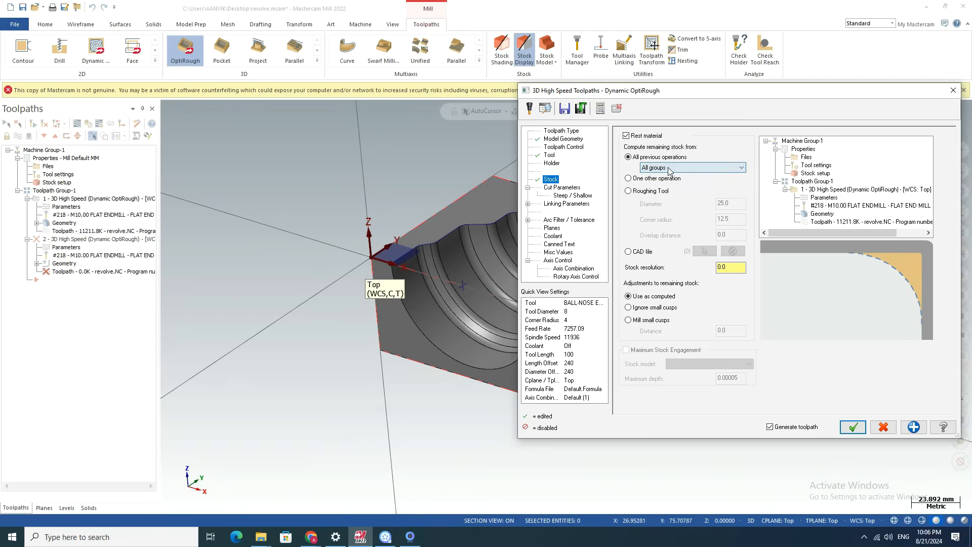
# Try computing remaining stock from the first OptiRough operation and from a roughing tool, and return to all previous operations.
pyautogui.click(628, 178)
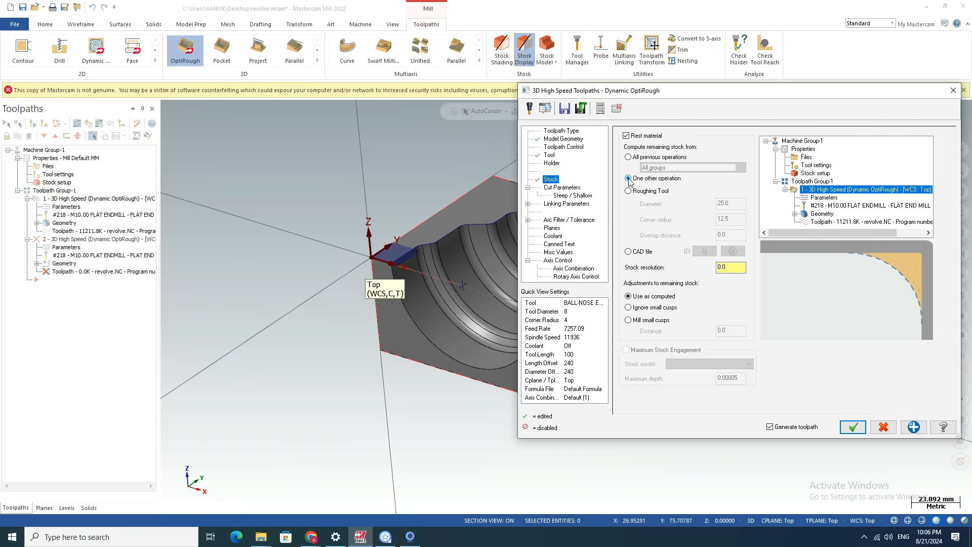
pyautogui.click(824, 190)
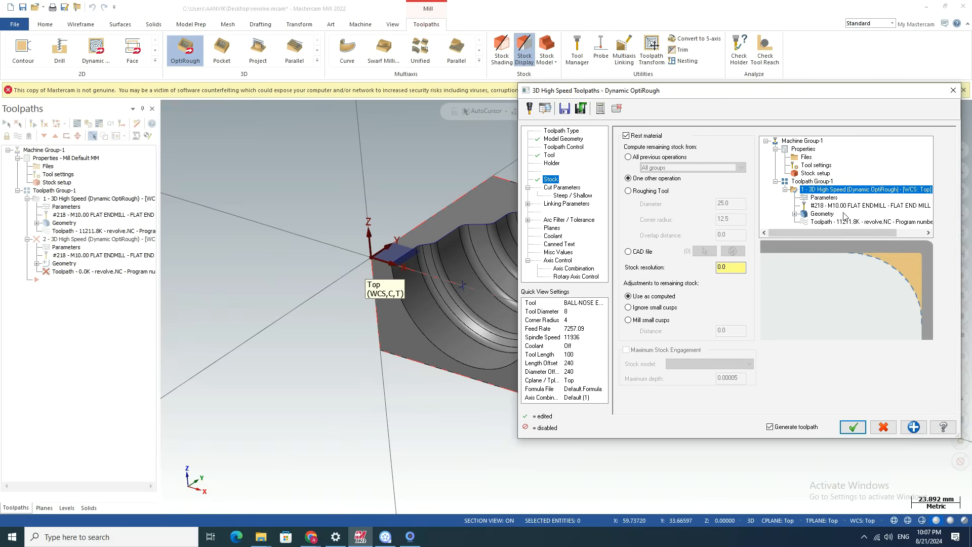
pyautogui.click(628, 192)
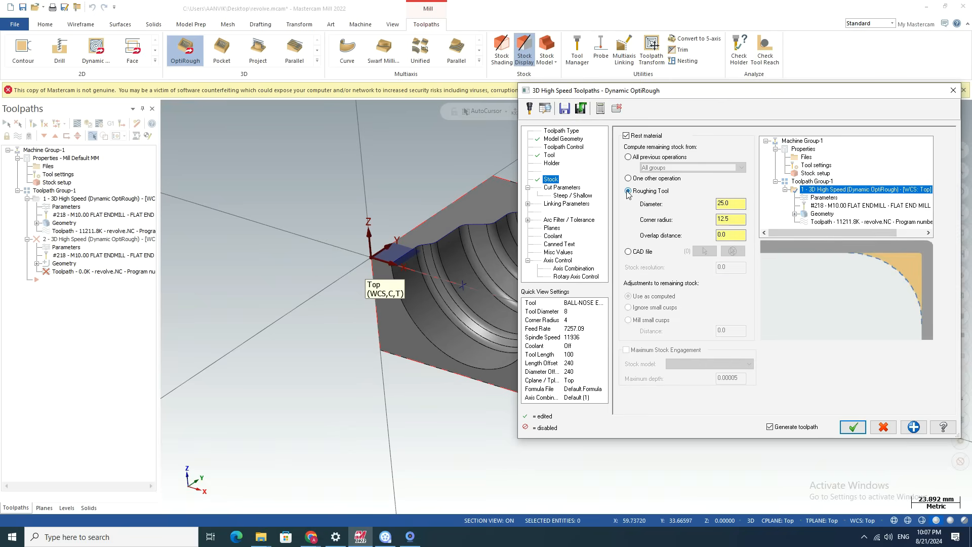
pyautogui.click(731, 205)
pyautogui.doubleClick(731, 205)
pyautogui.click(627, 157)
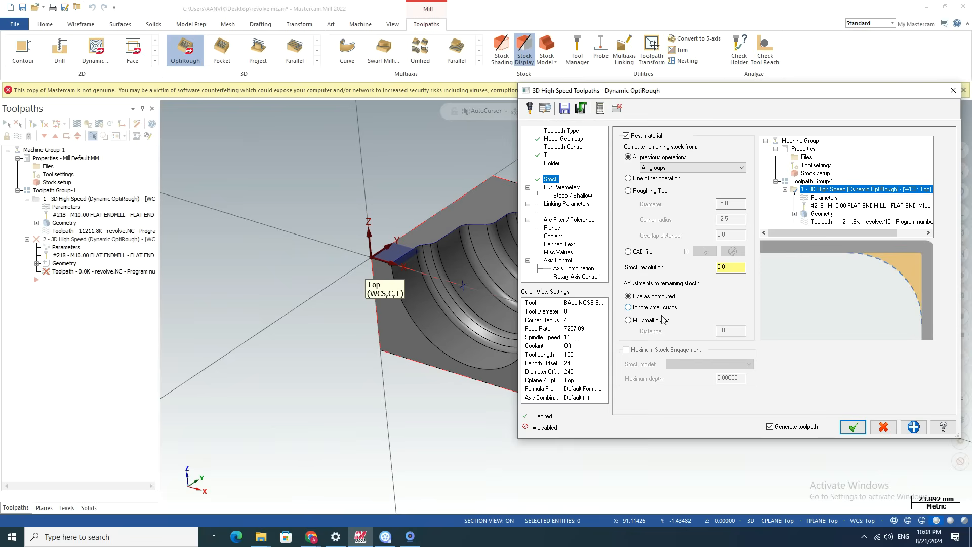
# Try the options to mill and to ignore small cusps, and return the remaining-stock adjustment to Use as computed.
pyautogui.click(628, 320)
pyautogui.click(629, 308)
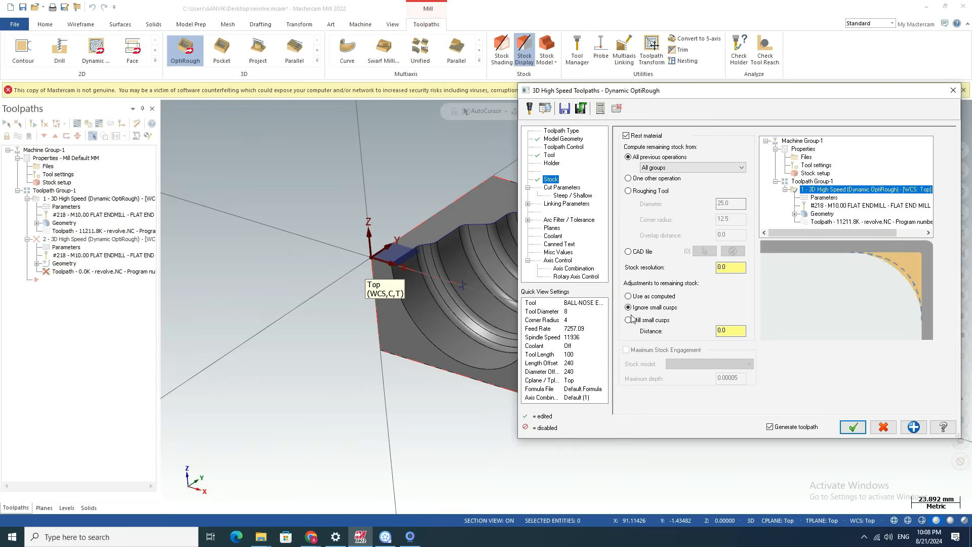
pyautogui.click(628, 296)
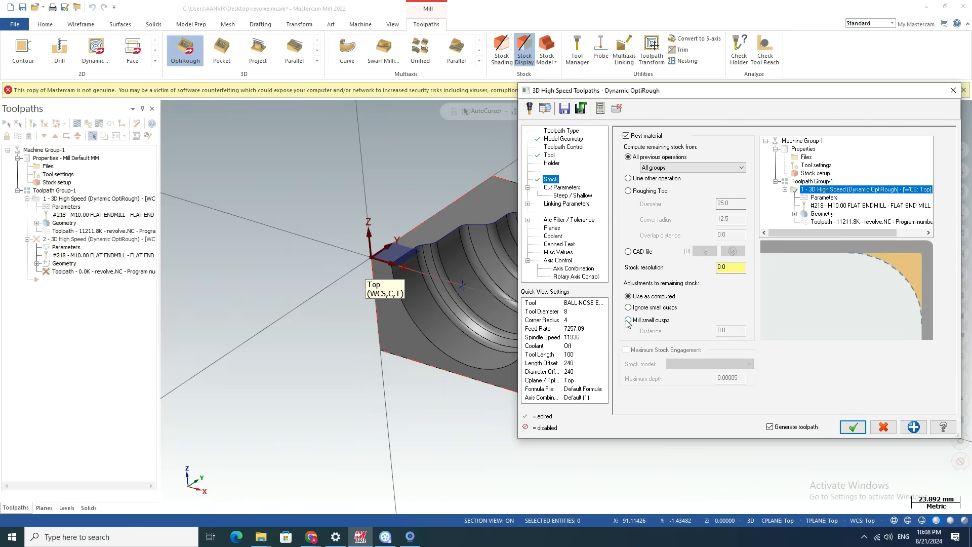
# Set the stepdown to 0.5 mm in the cut parameters, leaving the gap retract option at Never.
pyautogui.click(561, 188)
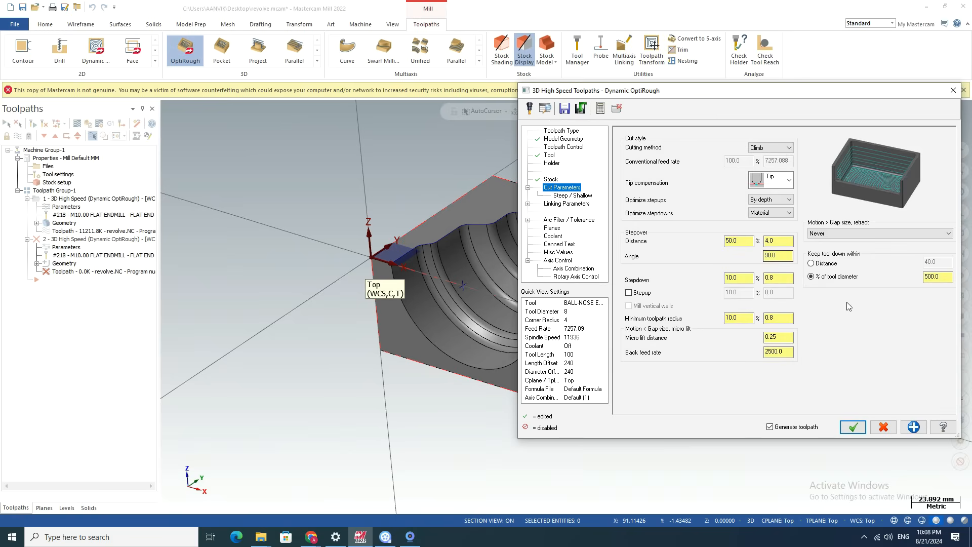
pyautogui.click(738, 241)
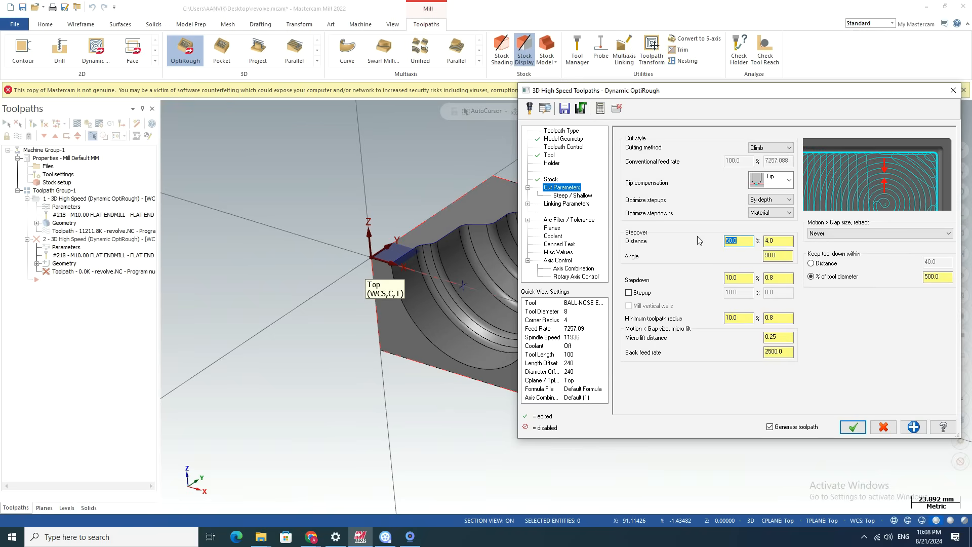
pyautogui.click(750, 278)
pyautogui.press('Tab')
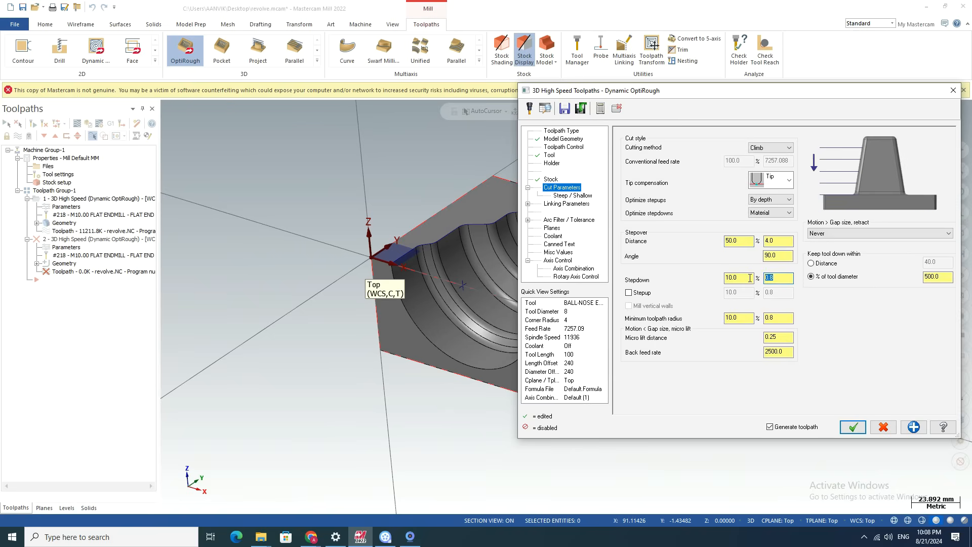
pyautogui.write('0.5')
pyautogui.press('Return')
pyautogui.click(850, 233)
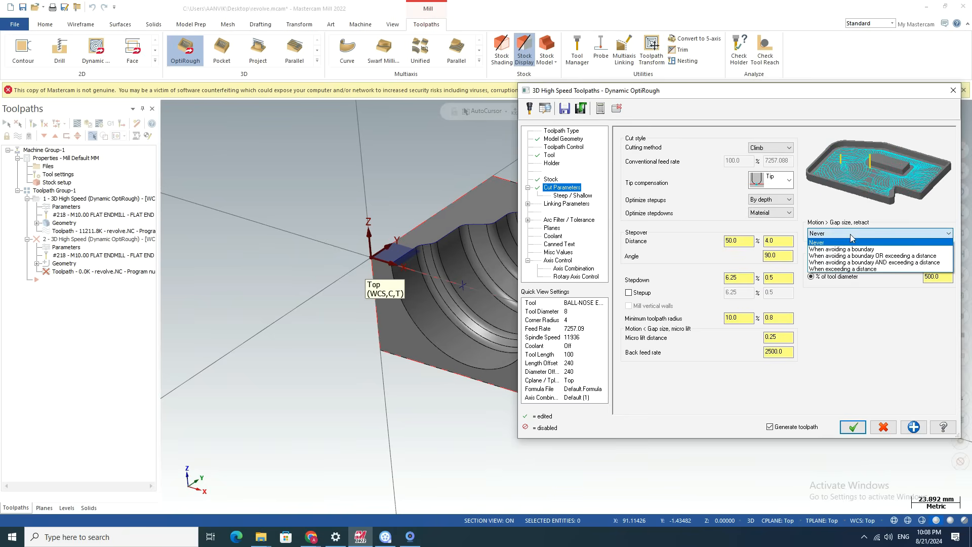
pyautogui.click(849, 234)
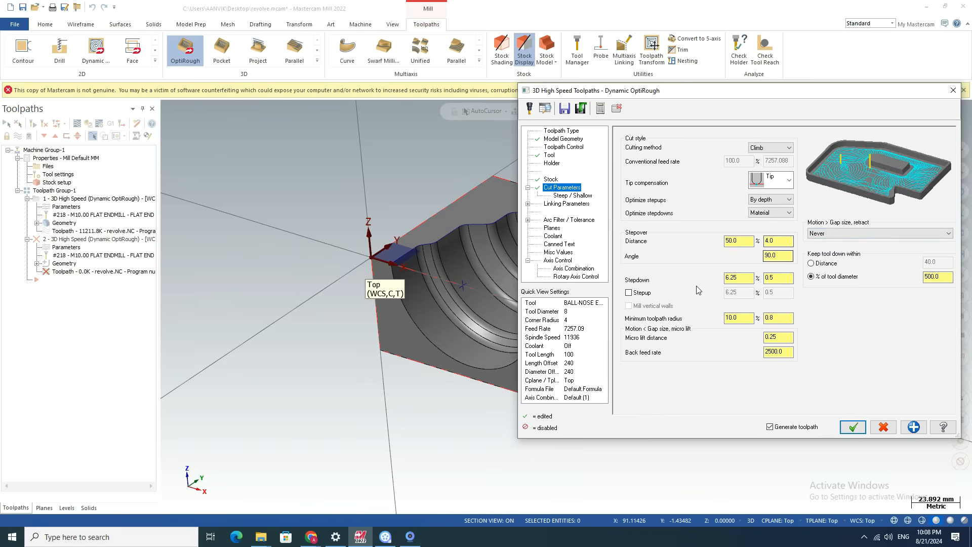
# Review the linking parameters, including the retract method, clearance plane, trimming option and vertical arc entry and exit.
pyautogui.click(564, 204)
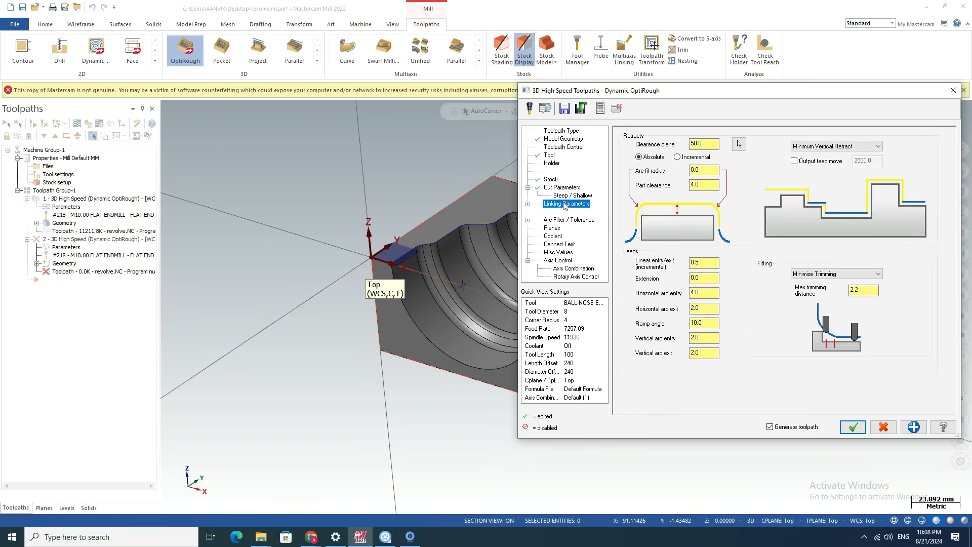
pyautogui.click(835, 146)
pyautogui.click(820, 146)
pyautogui.click(715, 145)
pyautogui.click(833, 273)
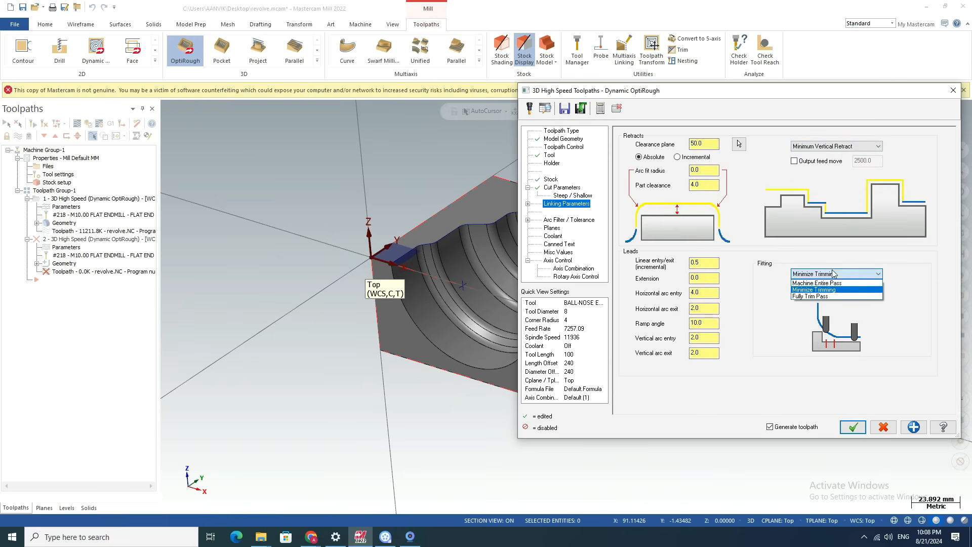
pyautogui.click(833, 273)
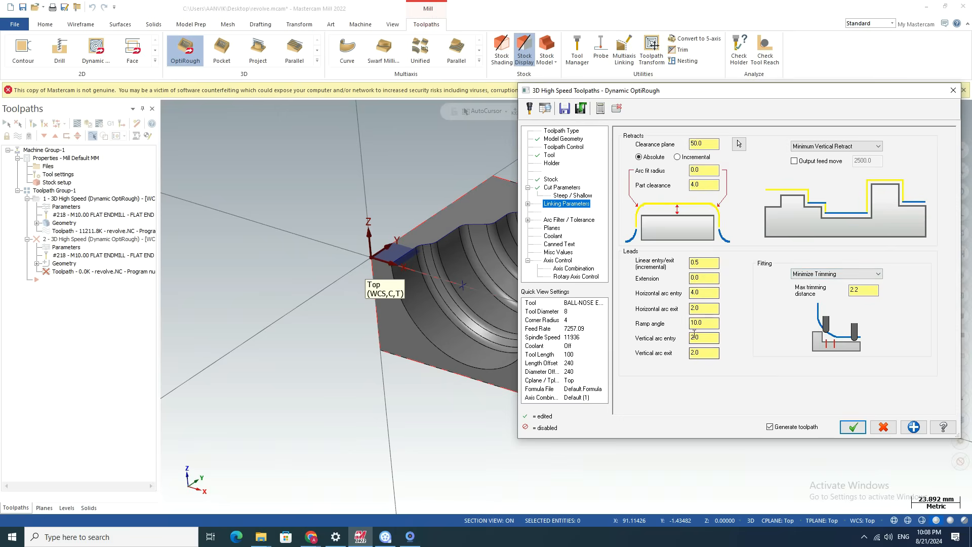
pyautogui.moveTo(702, 338); pyautogui.dragTo(780, 347)
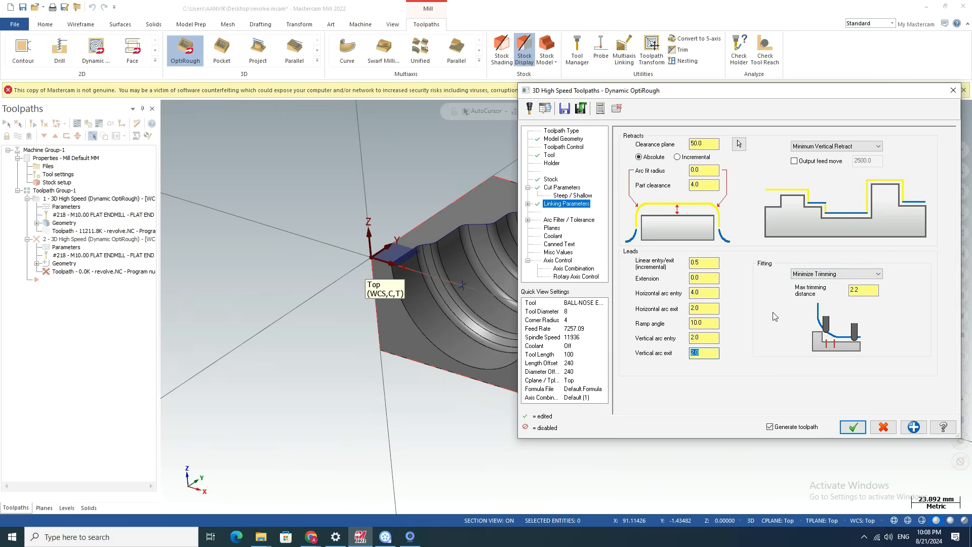
# Accept the rest-roughing parameters and try to generate the second operation's toolpath.
pyautogui.click(853, 428)
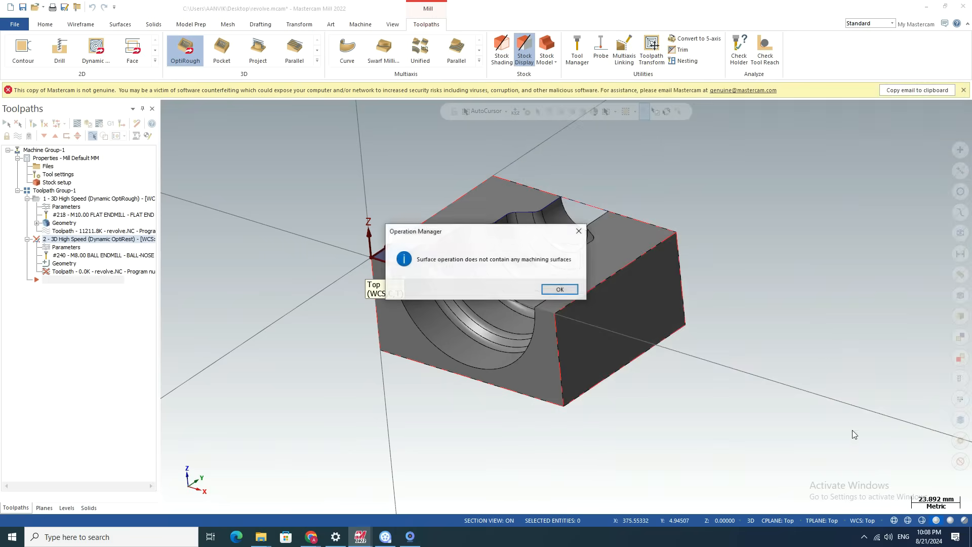
pyautogui.click(558, 290)
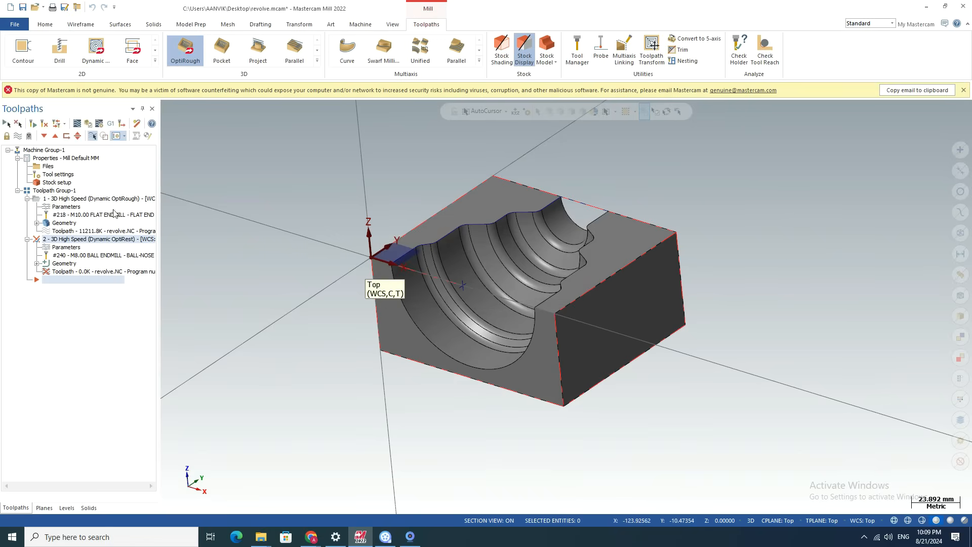
# Assign all faces of the solid block as the rest operation's machining geometry and regenerate its toolpath using the default containment limits.
pyautogui.click(66, 247)
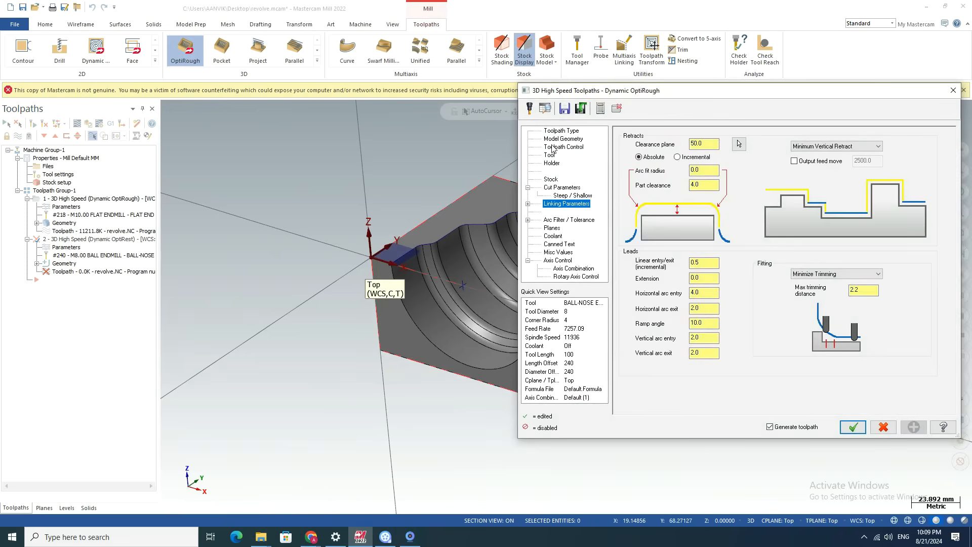
pyautogui.click(555, 139)
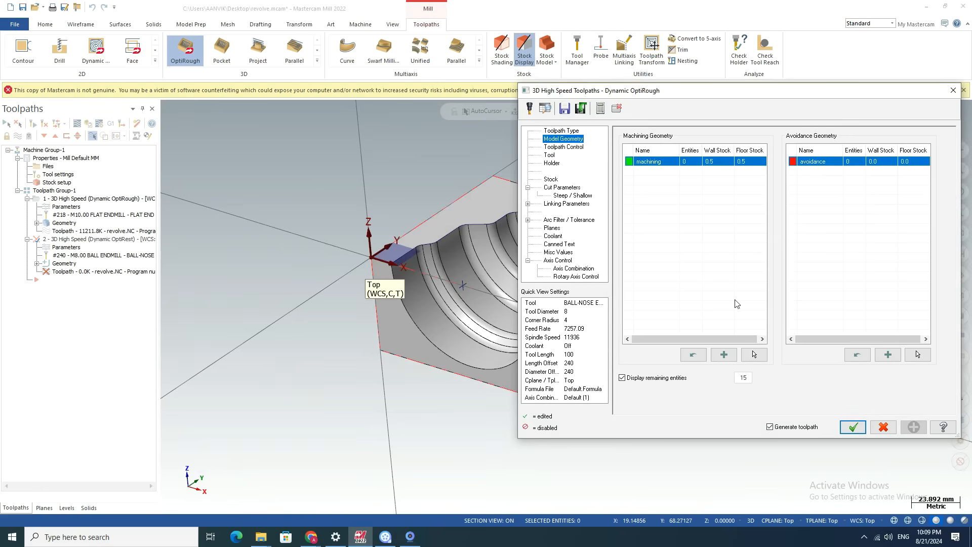
pyautogui.click(753, 354)
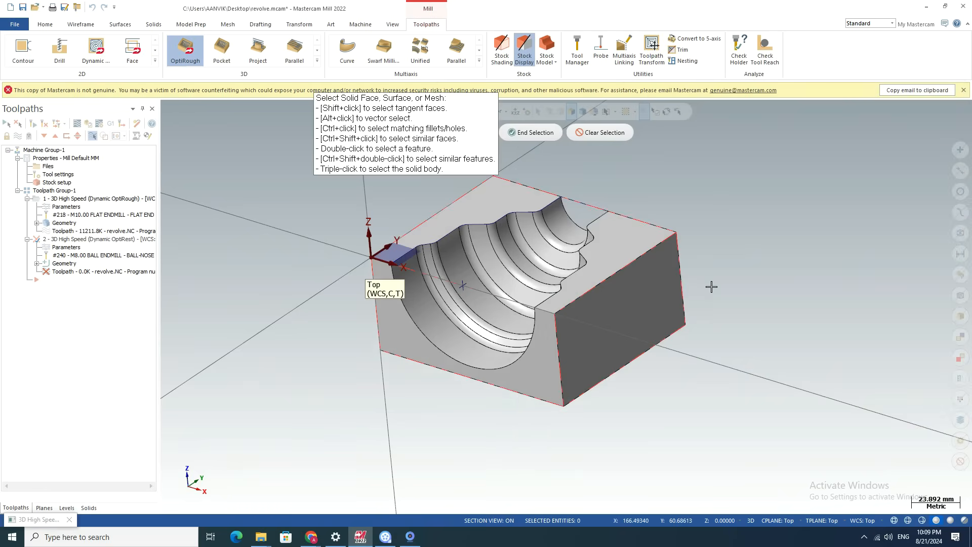
pyautogui.scroll(3, 614, 208)
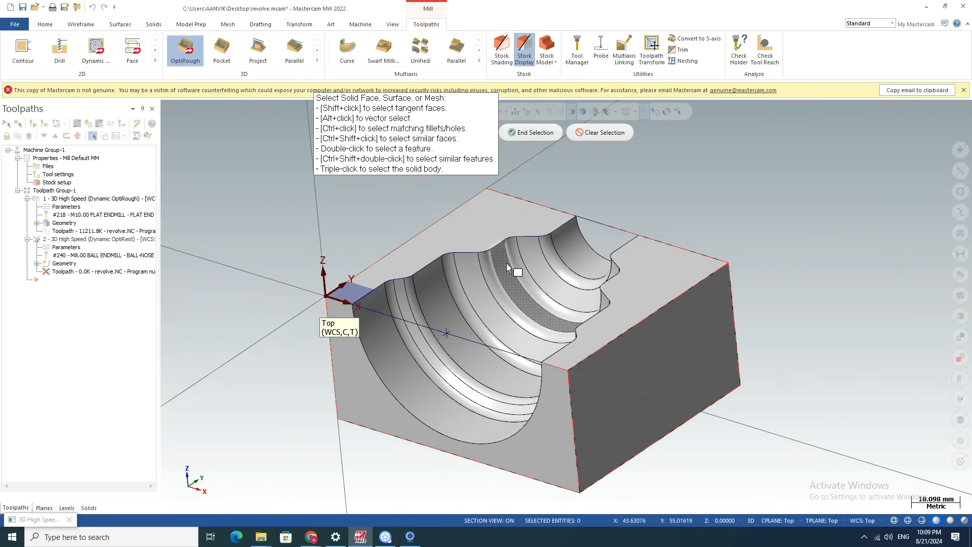
pyautogui.scroll(-1, 824, 228)
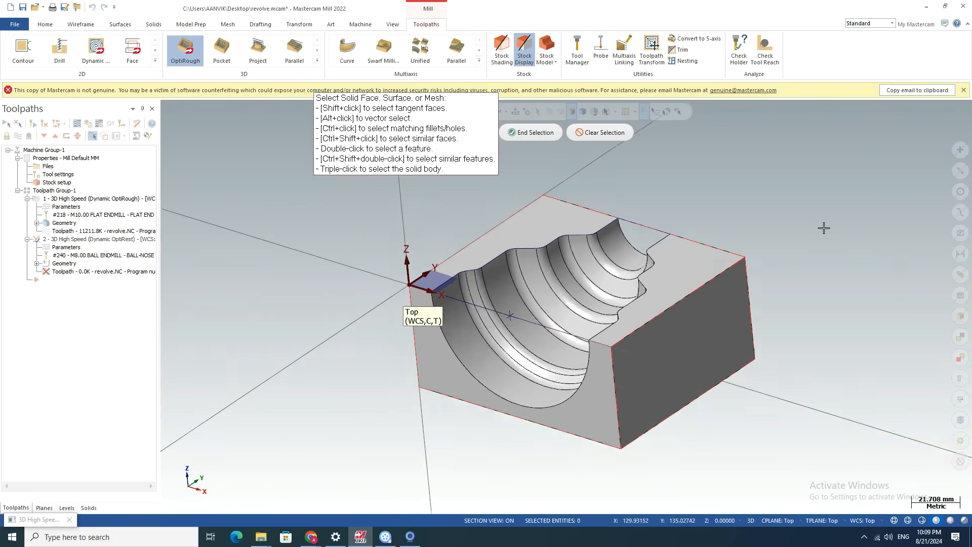
pyautogui.scroll(-1, 824, 228)
pyautogui.moveTo(460, 196); pyautogui.dragTo(824, 408)
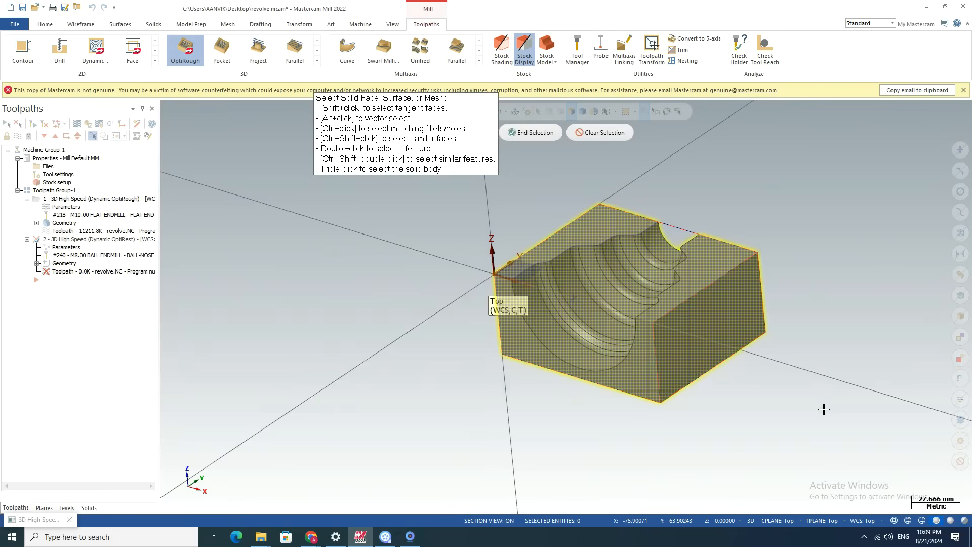
pyautogui.click(529, 132)
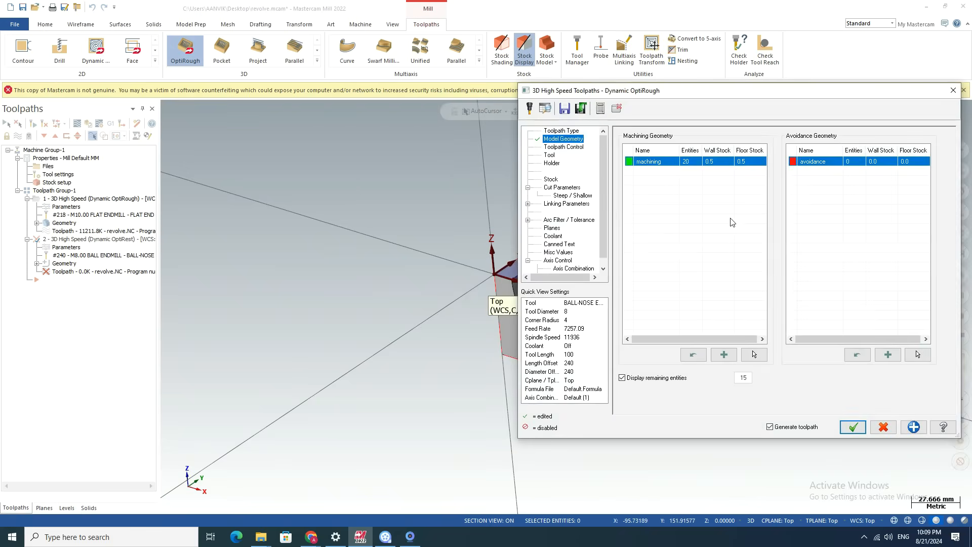
pyautogui.click(854, 427)
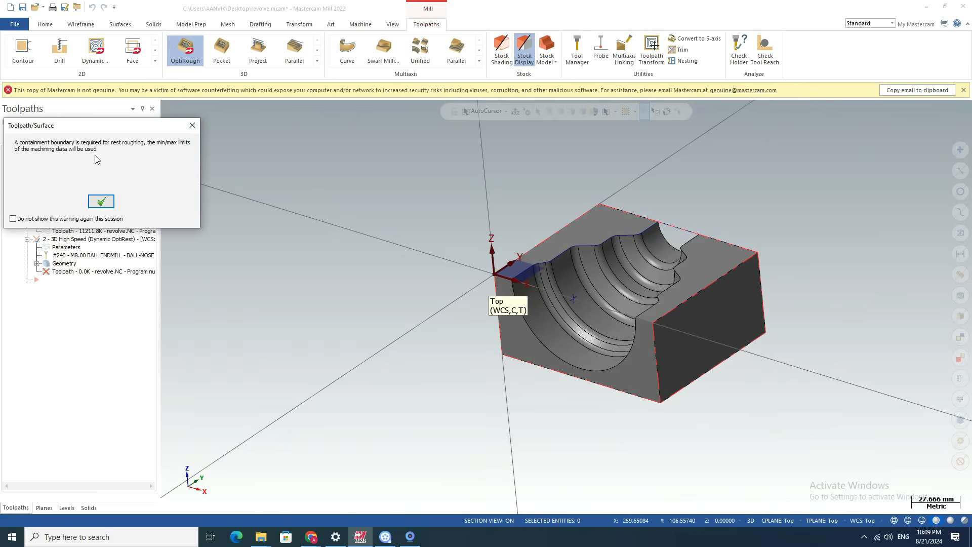
pyautogui.click(100, 202)
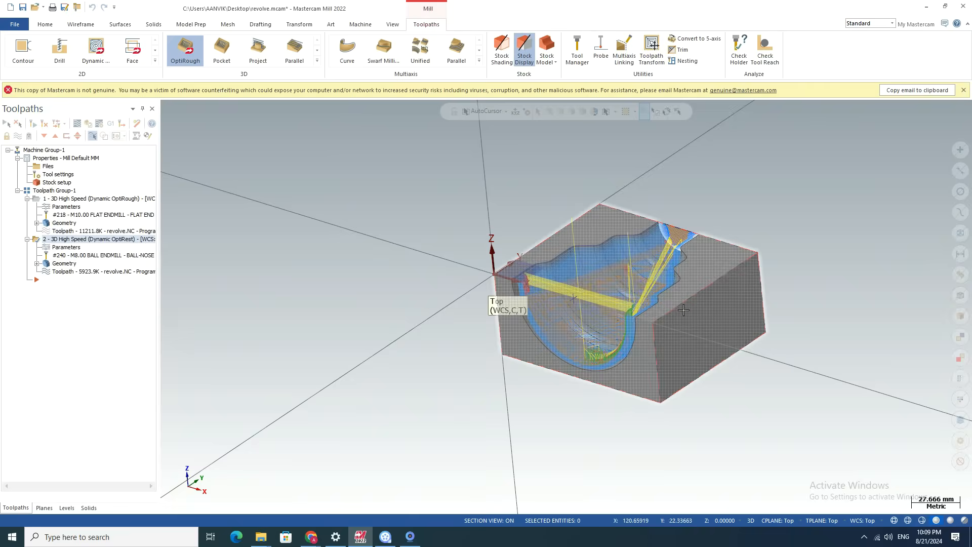
# Inspect the second operation's toolpath on its own from several angles and briefly simulate it in Verify.
pyautogui.click(36, 244)
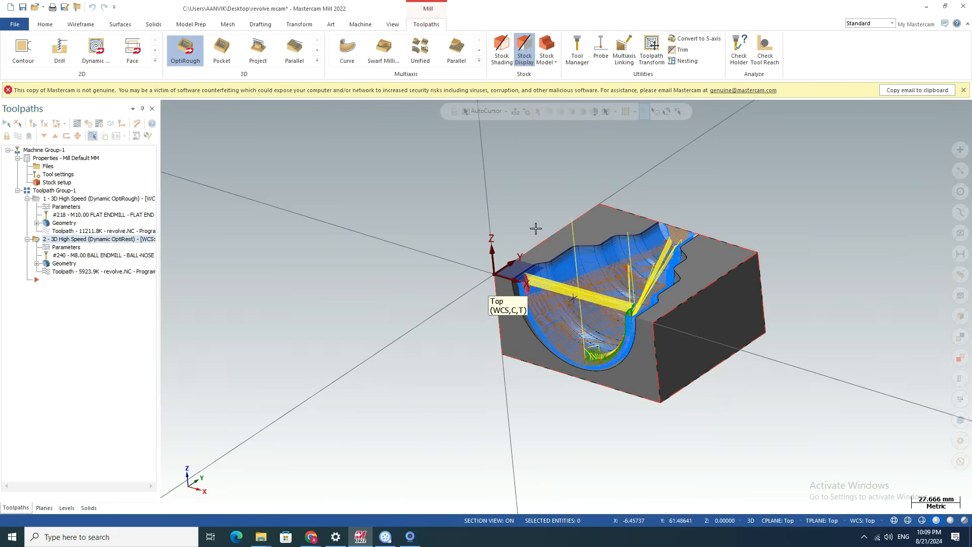
pyautogui.scroll(6, 536, 229)
pyautogui.scroll(-3, 506, 229)
pyautogui.moveTo(523, 253); pyautogui.dragTo(569, 234, button='middle')
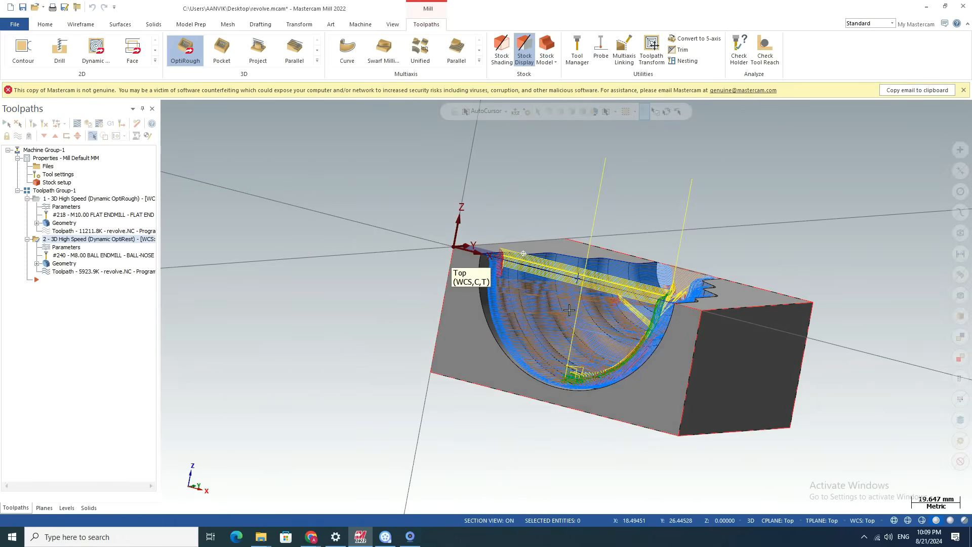
pyautogui.moveTo(584, 290); pyautogui.dragTo(489, 343, button='middle')
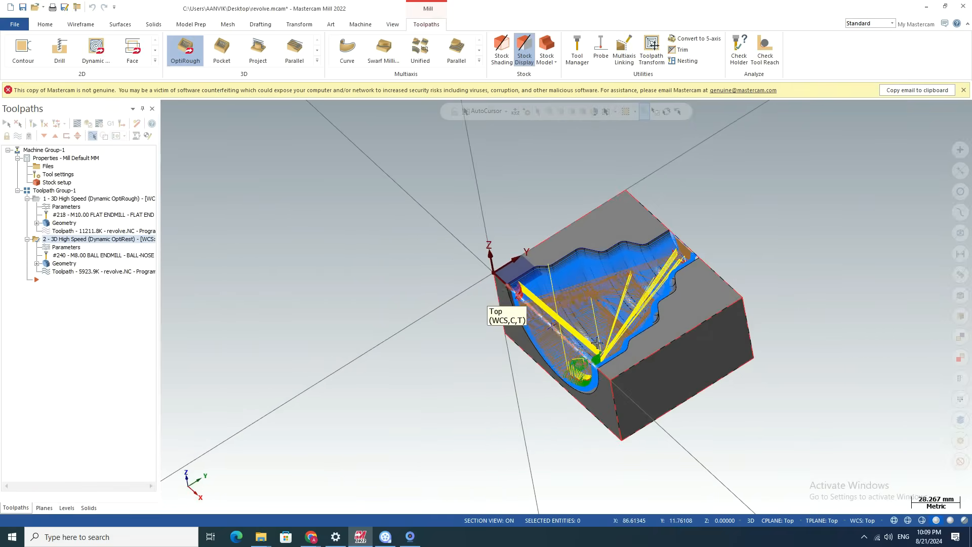
pyautogui.scroll(3, 656, 291)
pyautogui.click(88, 124)
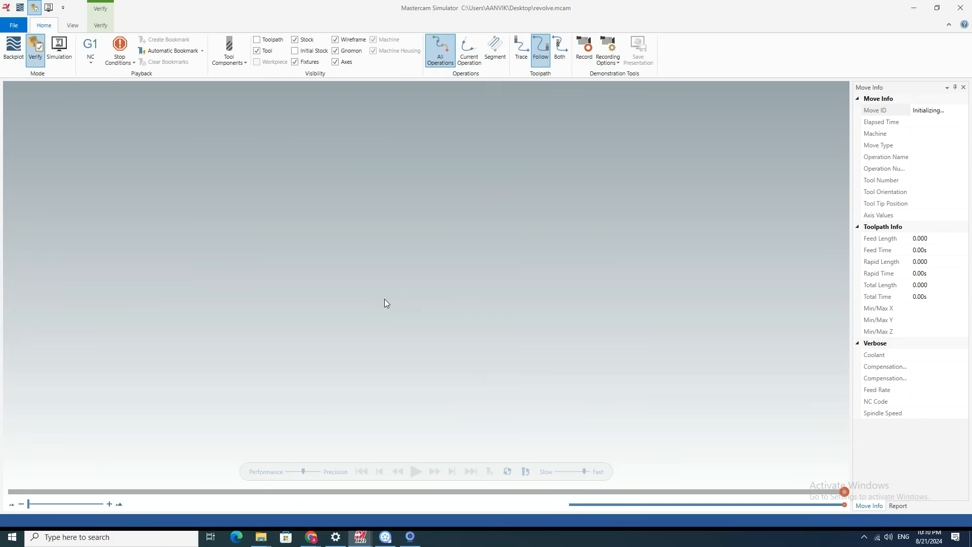
pyautogui.click(415, 472)
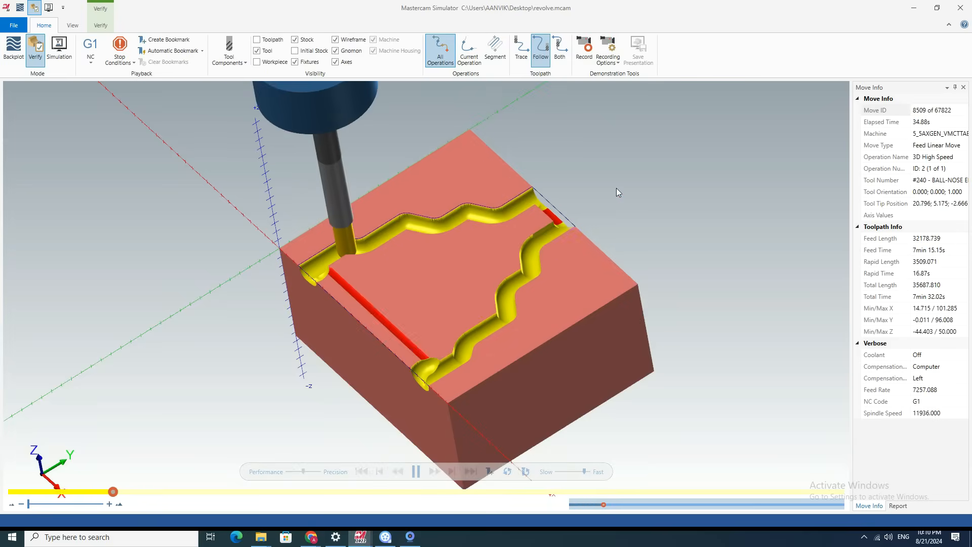
pyautogui.click(961, 7)
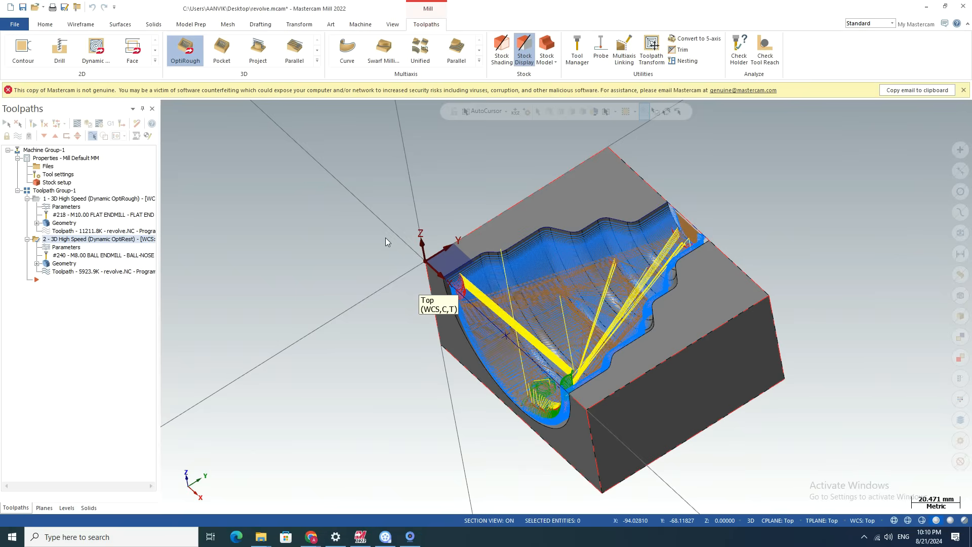
# Start a Verify simulation of the whole toolpath group, covering both the roughing and rest-roughing operations.
pyautogui.click(55, 191)
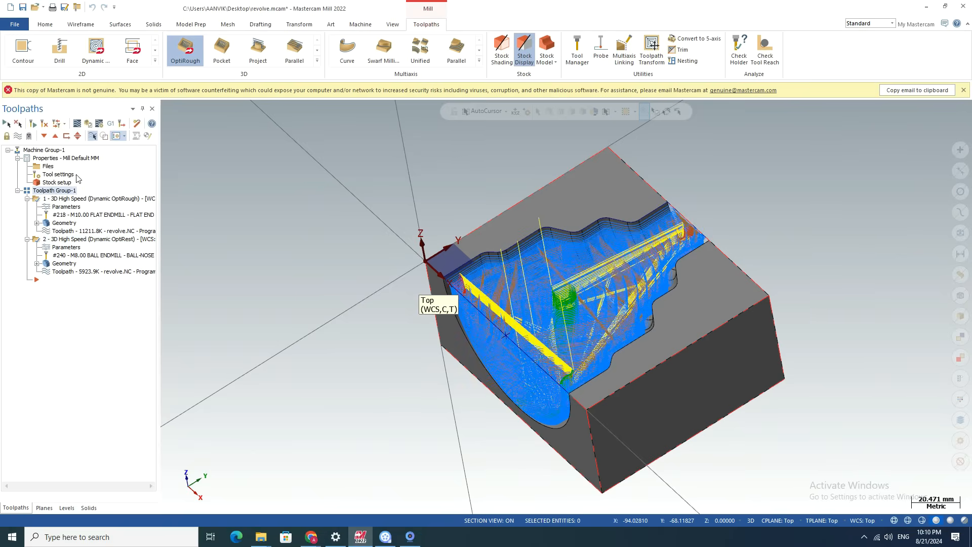
pyautogui.click(87, 124)
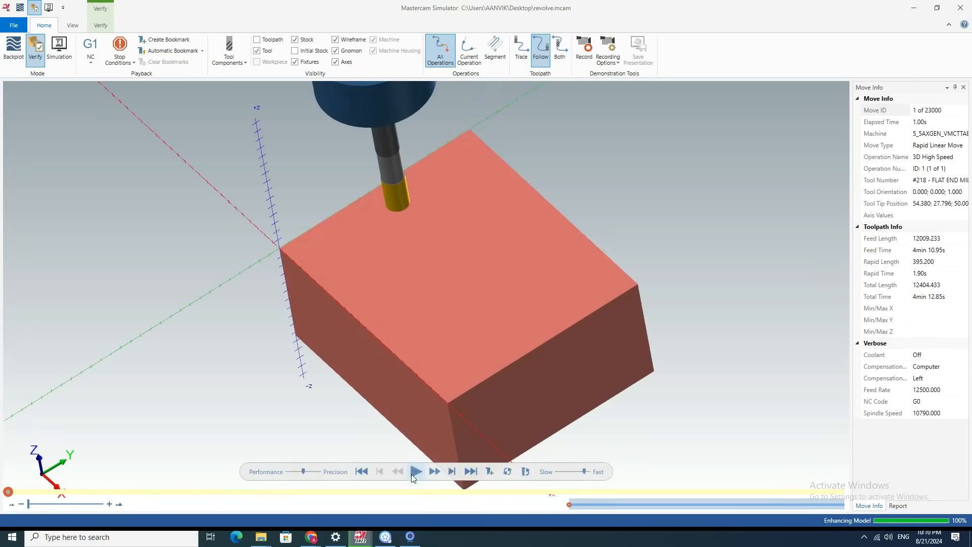
pyautogui.click(414, 472)
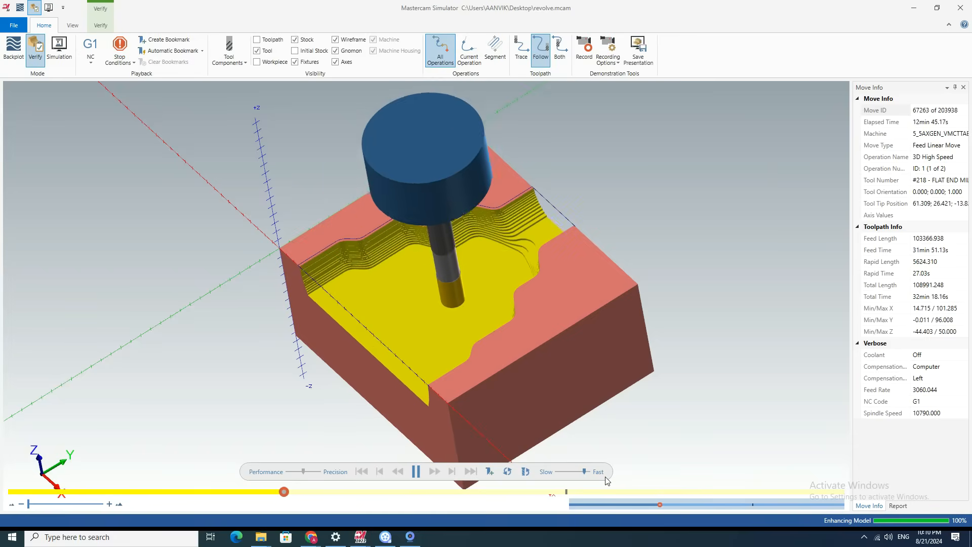
# Examine the simulated cavity walls and floor up close and from several angles until the run finishes, and close the simulator.
pyautogui.scroll(3, 509, 313)
pyautogui.scroll(-3, 509, 314)
pyautogui.moveTo(300, 361); pyautogui.dragTo(376, 375, button='middle')
pyautogui.scroll(-2, 375, 376)
pyautogui.scroll(3, 481, 211)
pyautogui.scroll(-3, 482, 211)
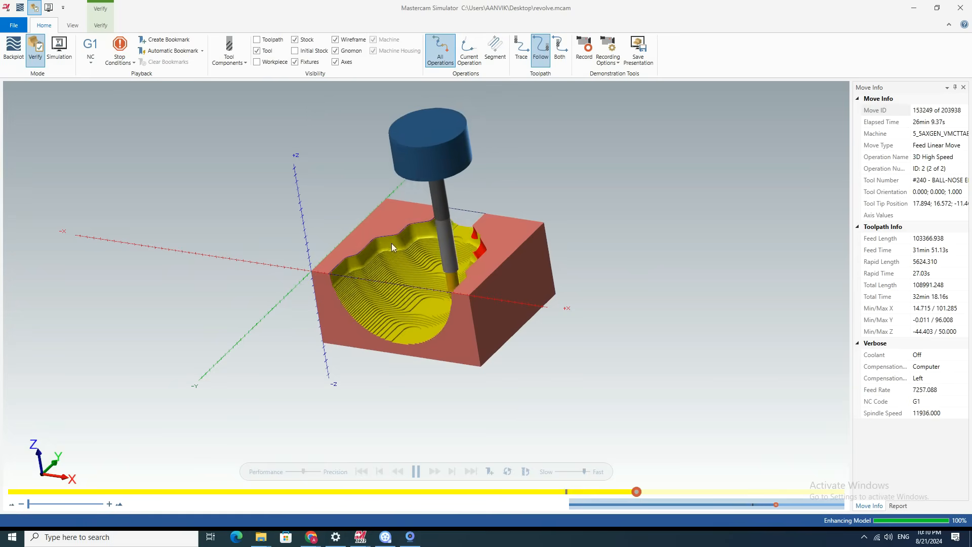
pyautogui.scroll(10, 391, 243)
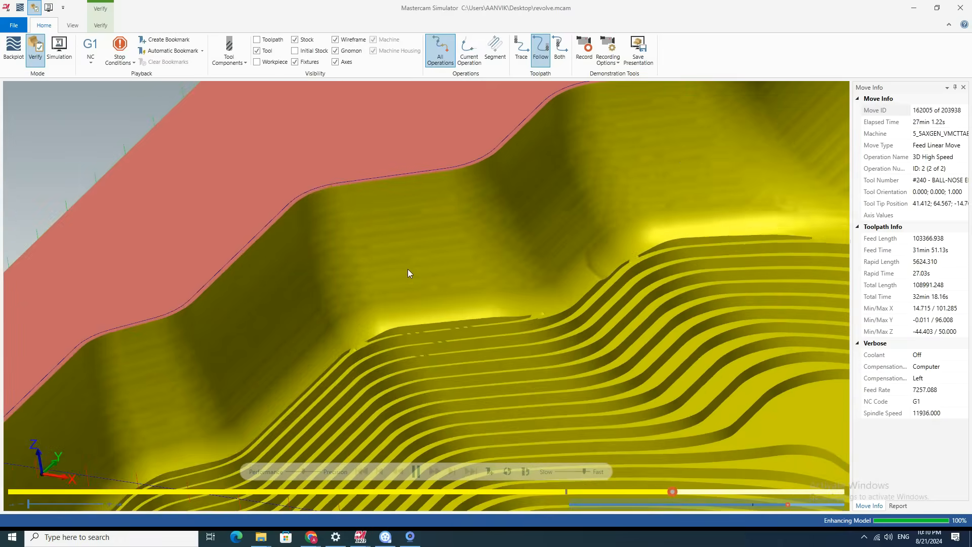
pyautogui.scroll(-10, 407, 269)
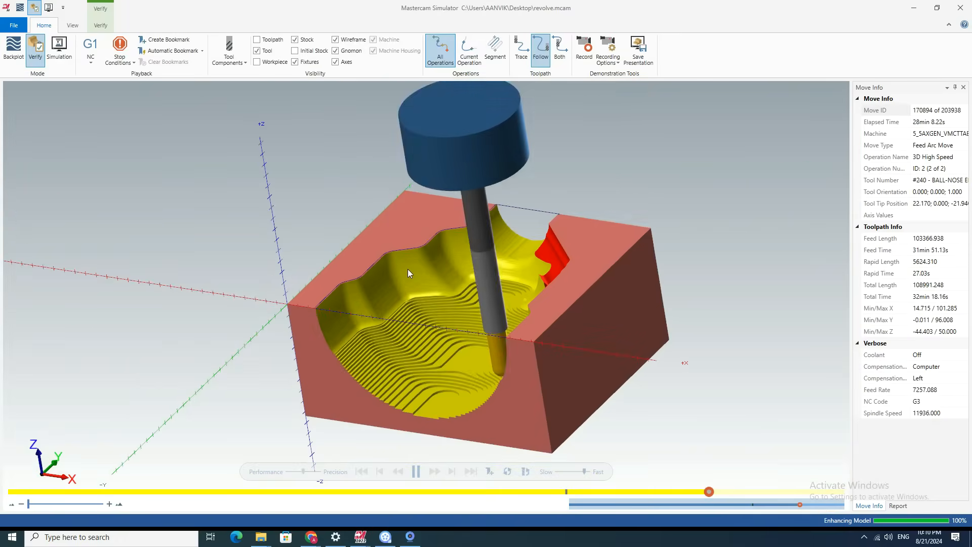
pyautogui.moveTo(487, 269); pyautogui.dragTo(520, 269, button='middle')
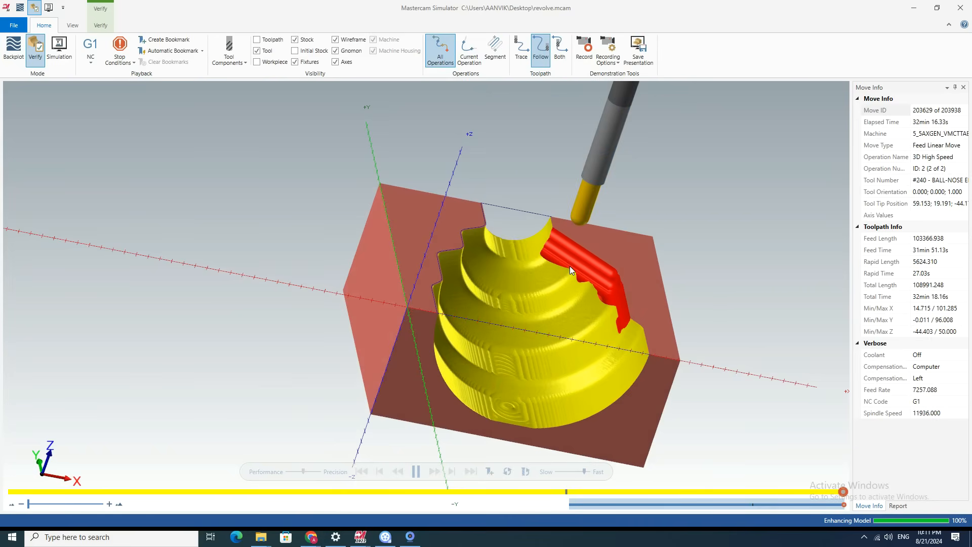
pyautogui.moveTo(493, 297); pyautogui.dragTo(455, 317, button='middle')
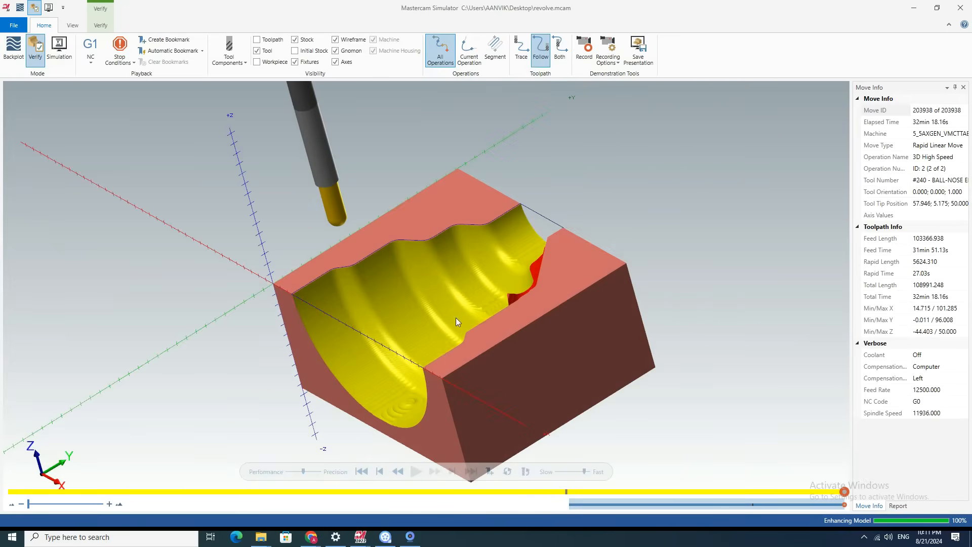
pyautogui.click(967, 9)
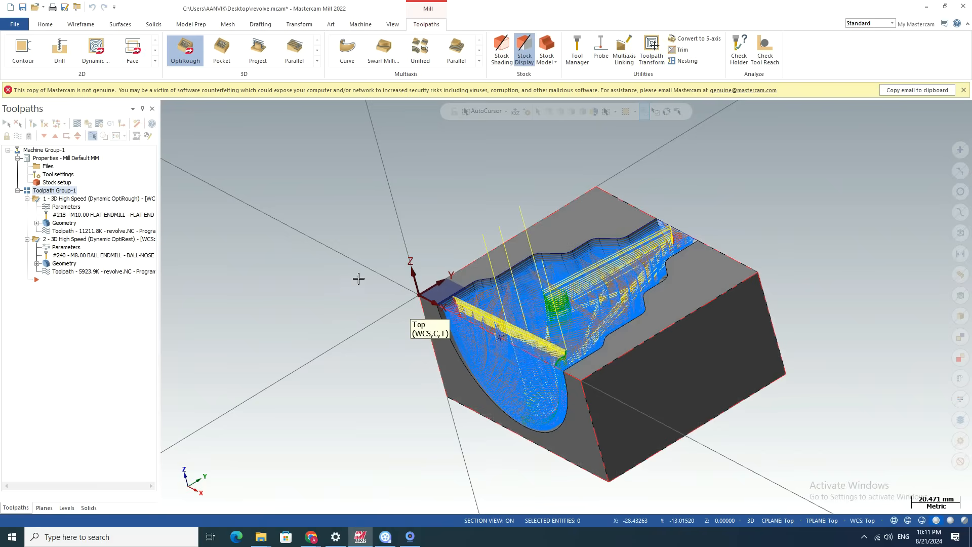
# Try Full Vertical Retract in the rest operation's linking parameters, and set the retract method to Minimum Distance.
pyautogui.moveTo(507, 279); pyautogui.dragTo(595, 216, button='middle')
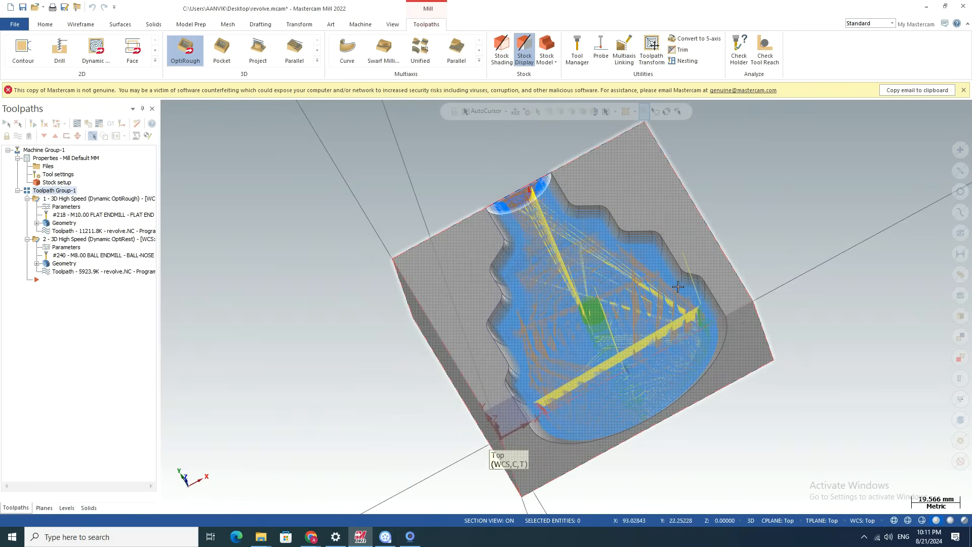
pyautogui.moveTo(599, 265); pyautogui.dragTo(599, 215, button='middle')
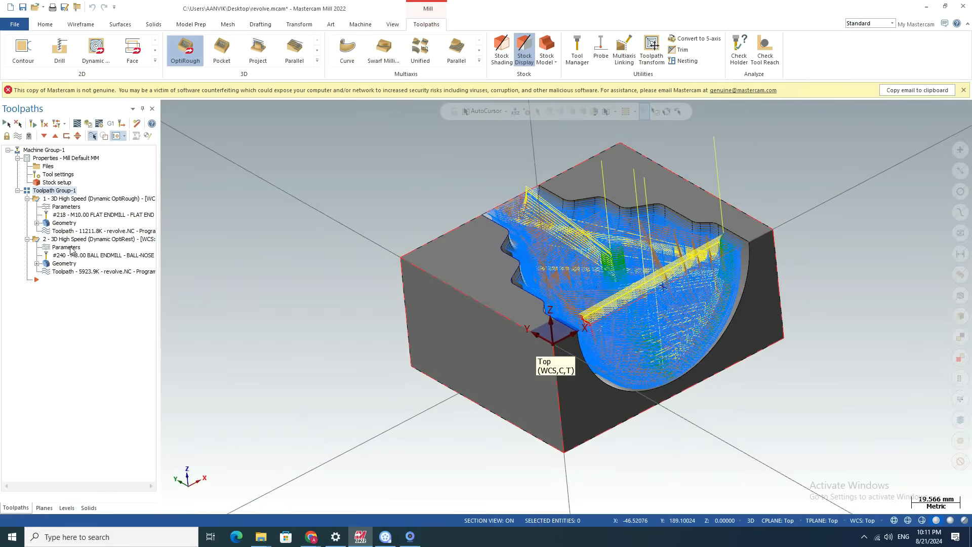
pyautogui.click(67, 247)
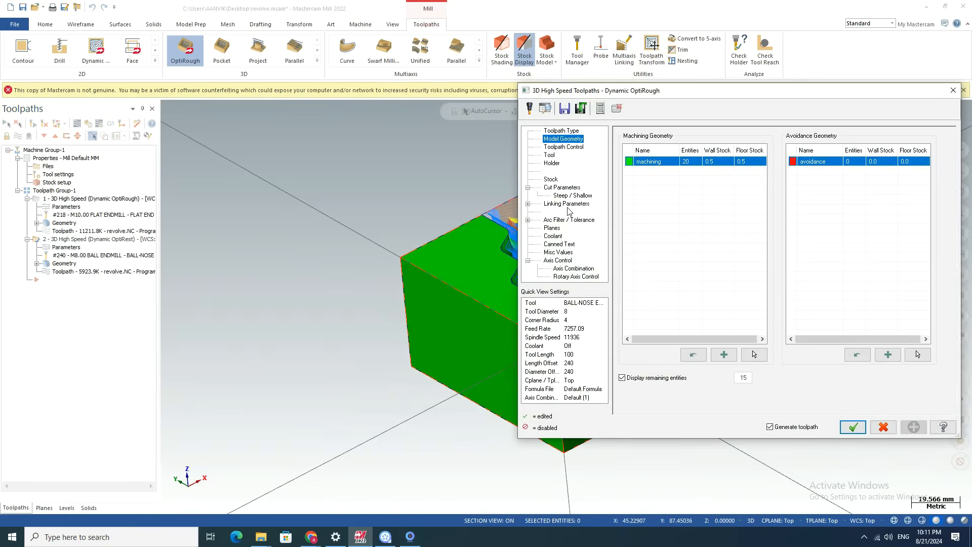
pyautogui.click(568, 207)
pyautogui.click(861, 146)
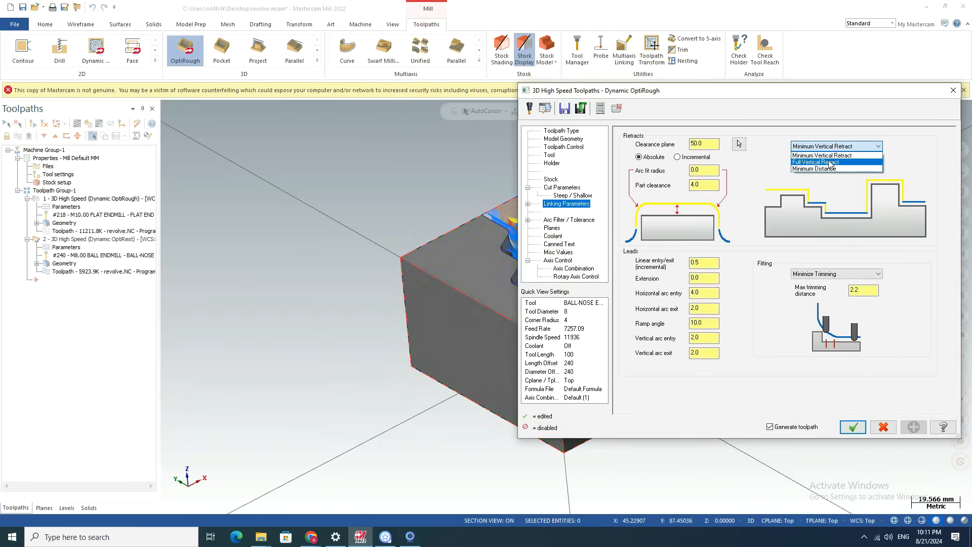
pyautogui.click(830, 163)
pyautogui.click(875, 147)
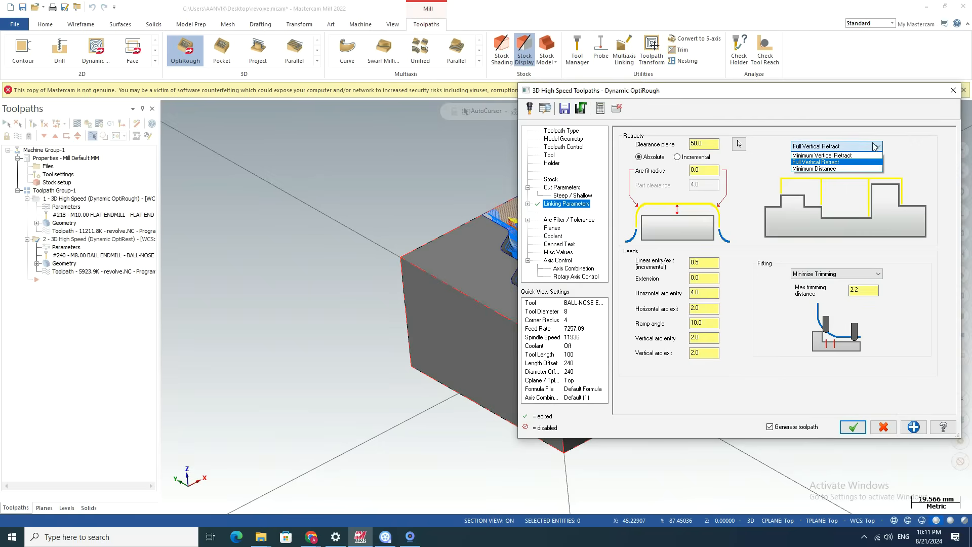
pyautogui.click(828, 169)
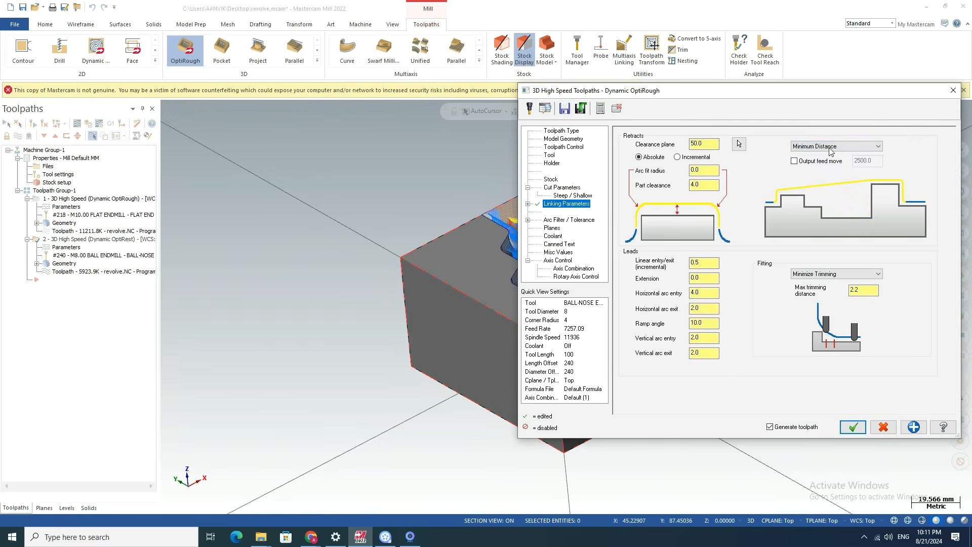
pyautogui.click(830, 147)
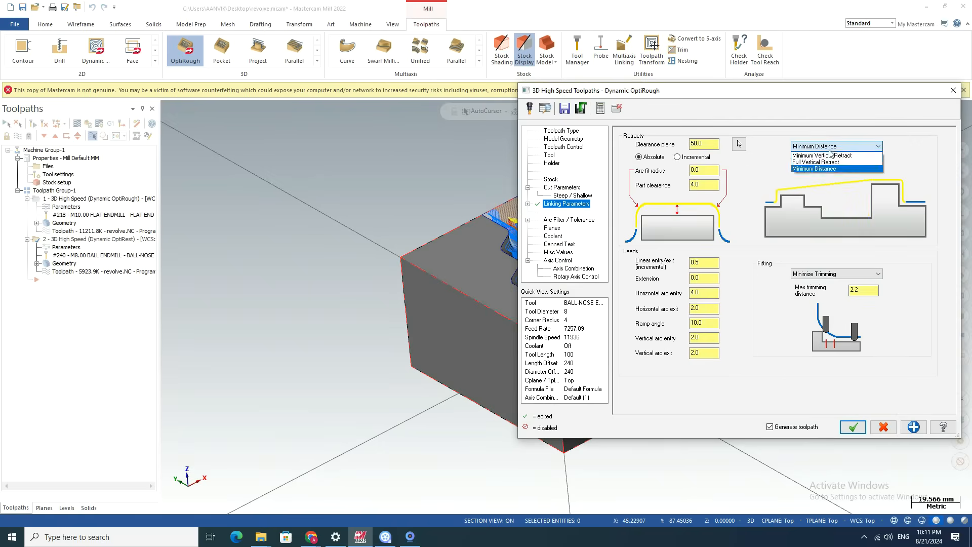
pyautogui.click(808, 169)
# Regenerate the rest toolpath using the default containment limits and inspect its linking moves across the cavity.
pyautogui.click(861, 430)
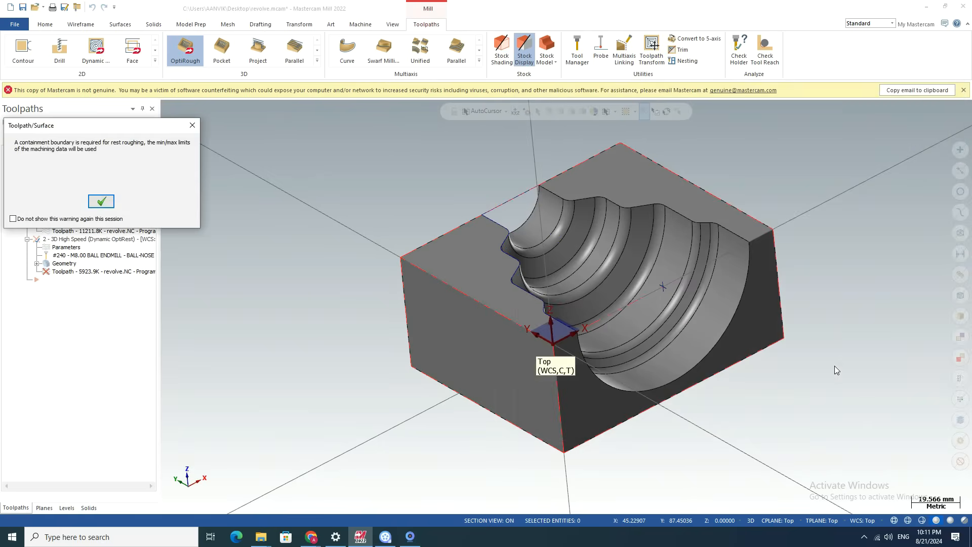
pyautogui.click(100, 202)
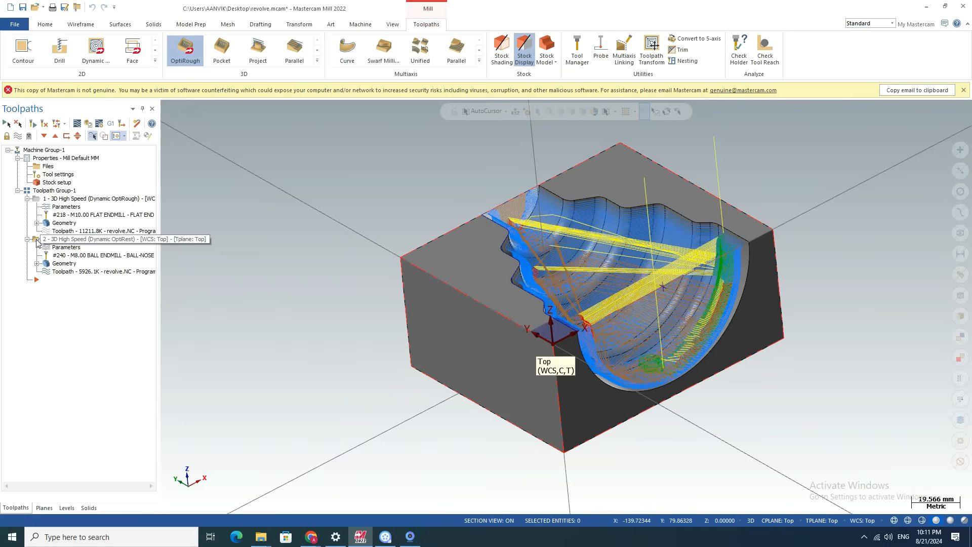
pyautogui.scroll(2, 505, 216)
pyautogui.scroll(-1, 505, 216)
pyautogui.moveTo(479, 239)
pyautogui.mouseDown(button='middle')
pyautogui.moveTo(478, 311)
pyautogui.moveTo(473, 253)
pyautogui.mouseUp(button='middle')
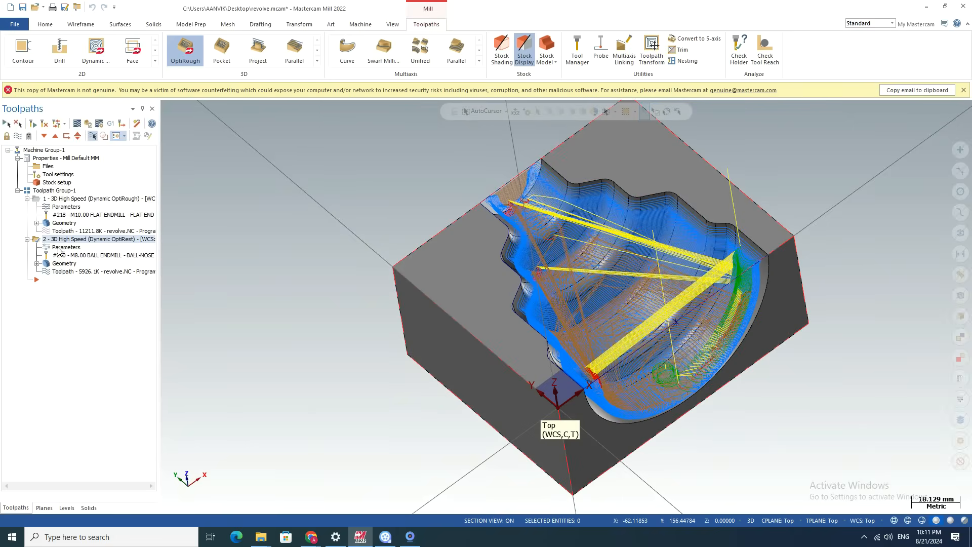
# Run a Verify simulation of the rest-roughing operation, examine the cut in the cavity up close, and close the simulator.
pyautogui.click(86, 125)
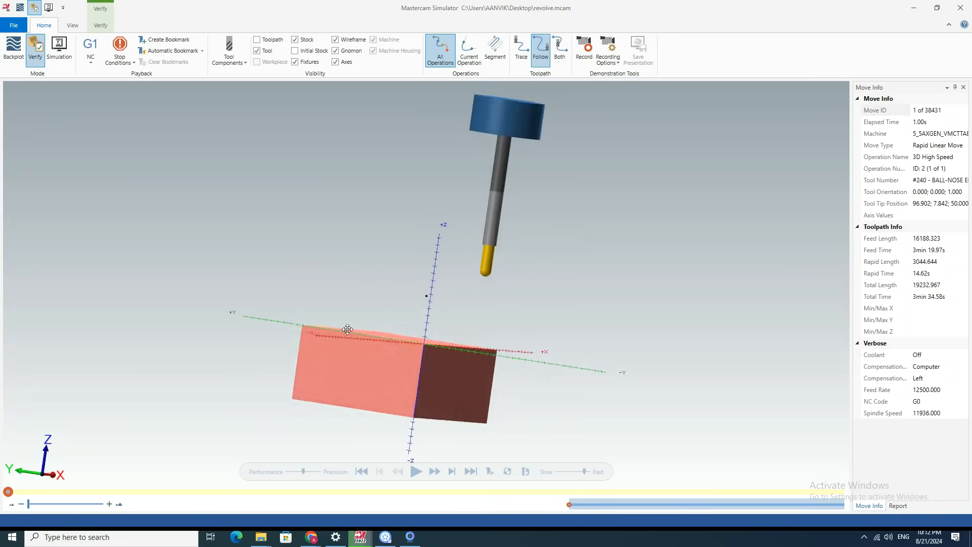
pyautogui.click(414, 470)
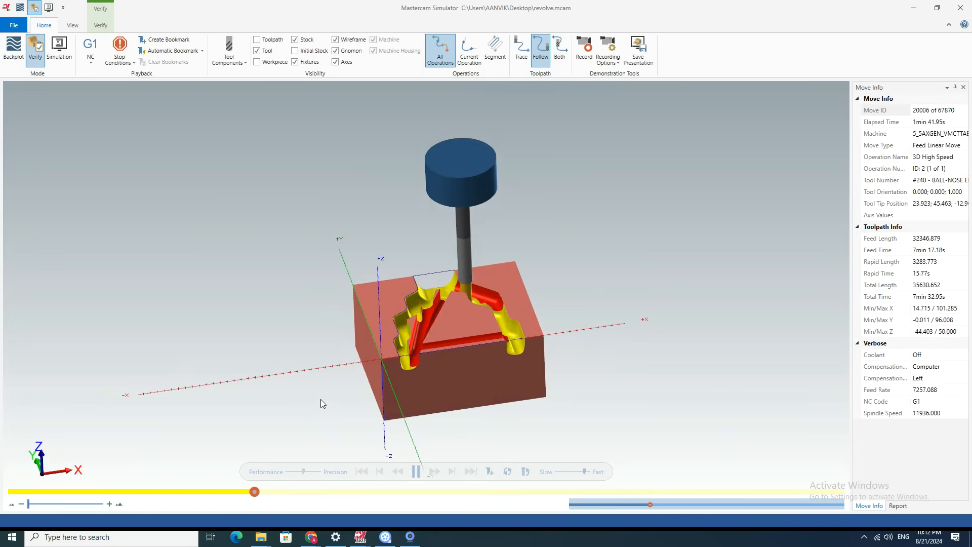
pyautogui.scroll(6, 479, 287)
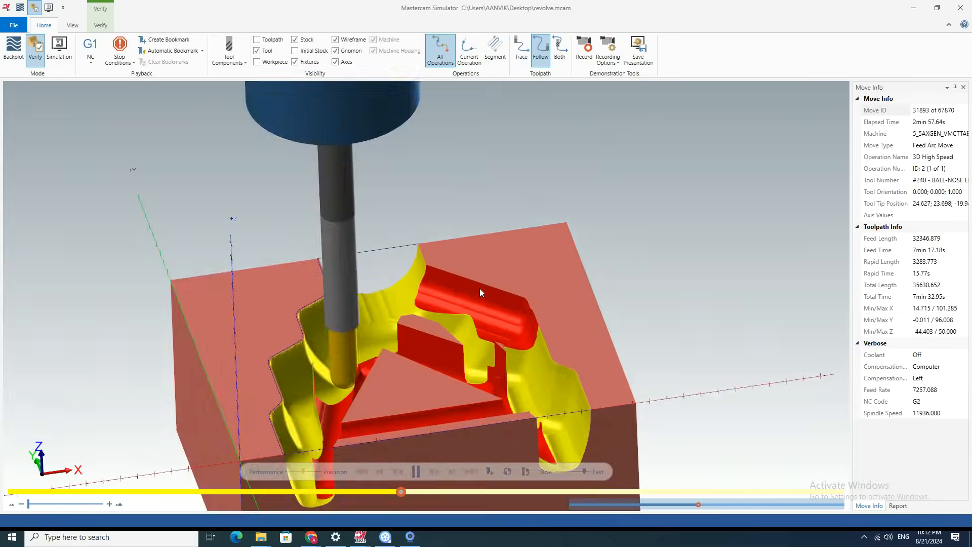
pyautogui.scroll(-6, 479, 287)
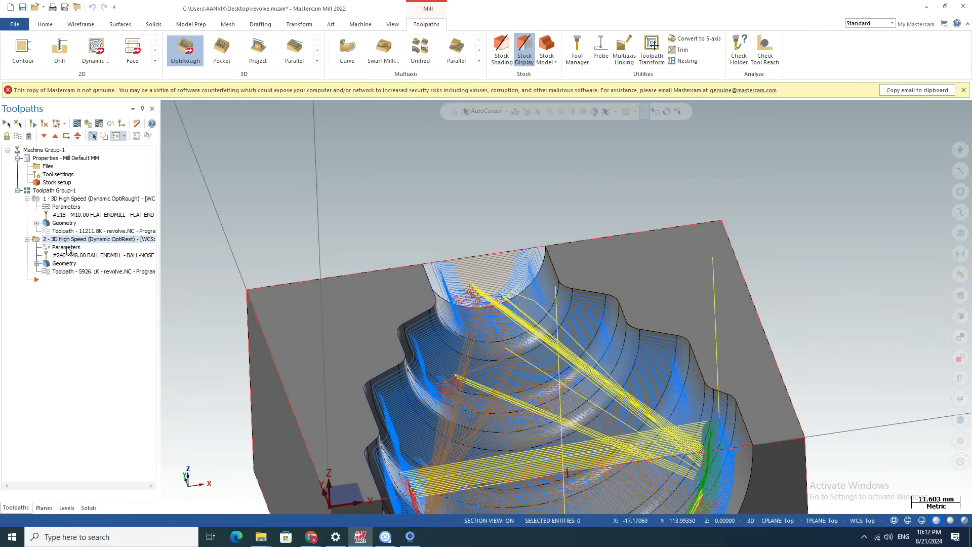
# Set the rest operation's retract method to Full Vertical Retract and regenerate its toolpath using the default containment limits.
pyautogui.click(830, 146)
pyautogui.click(821, 156)
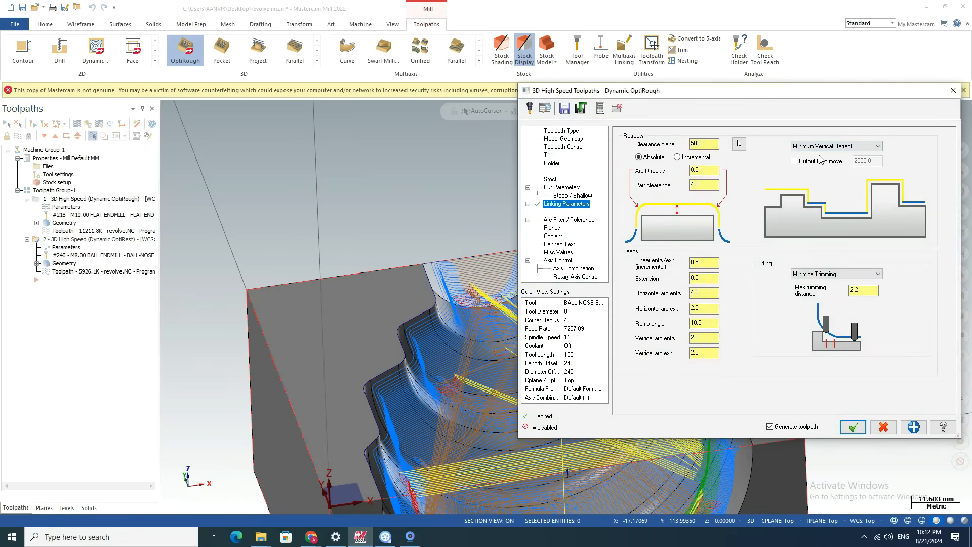
pyautogui.click(821, 147)
pyautogui.click(819, 164)
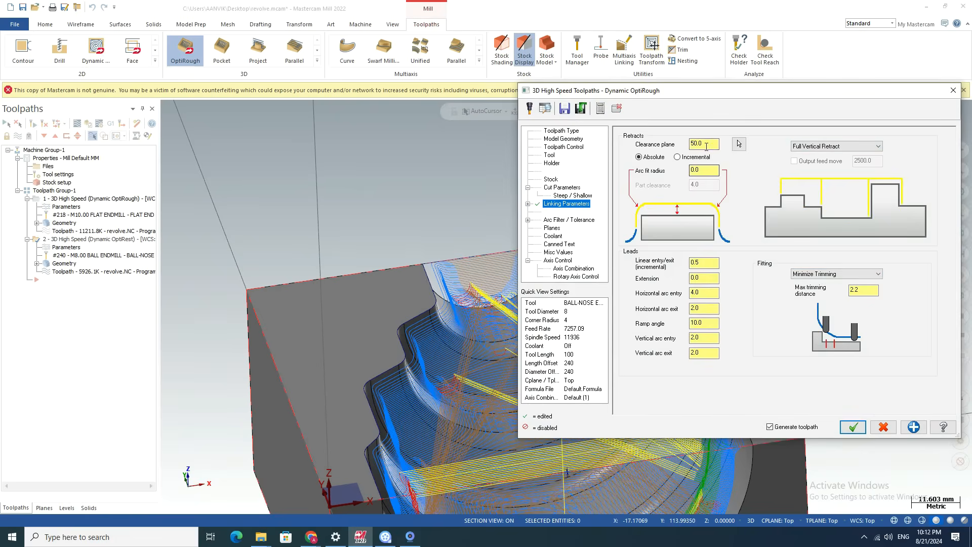
pyautogui.click(850, 427)
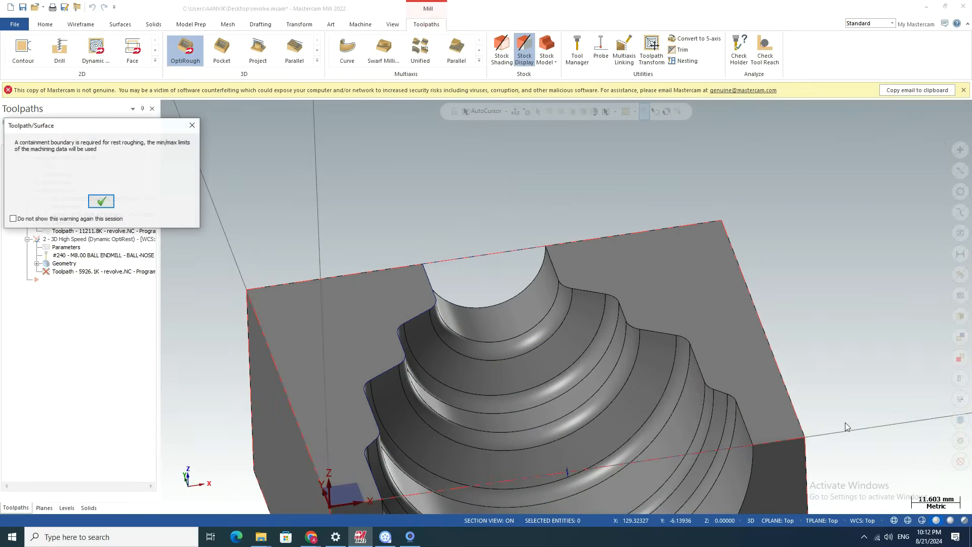
pyautogui.click(100, 199)
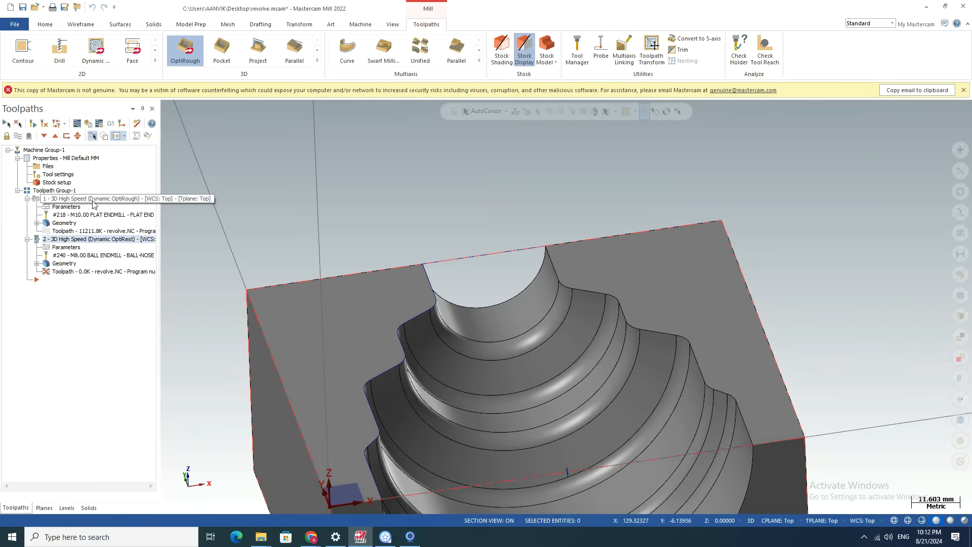
pyautogui.scroll(-5, 564, 226)
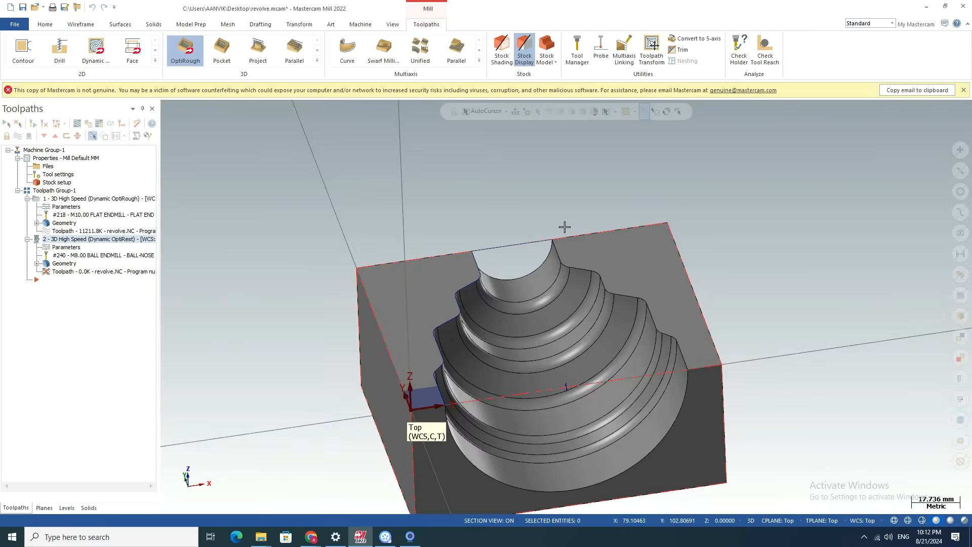
pyautogui.scroll(2, 538, 312)
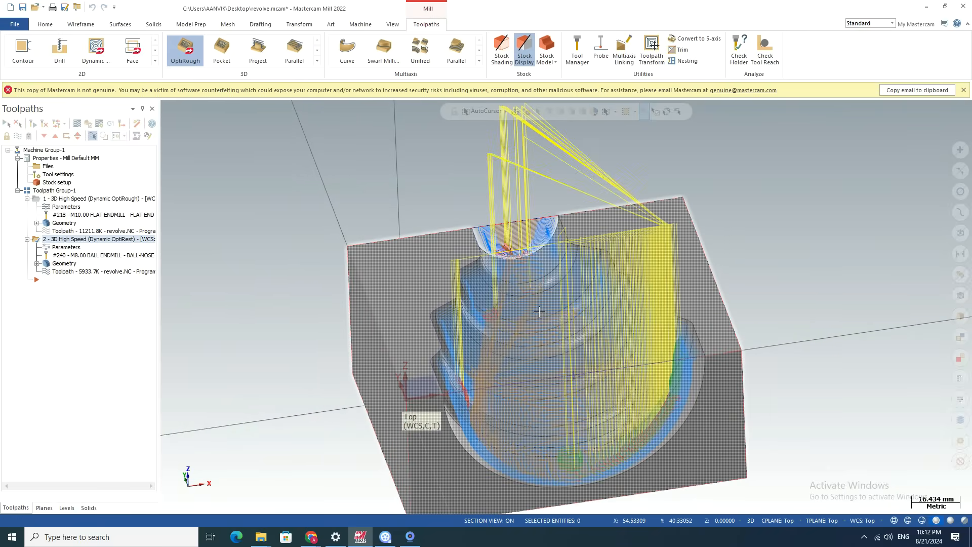
pyautogui.moveTo(782, 403); pyautogui.dragTo(709, 329, button='middle')
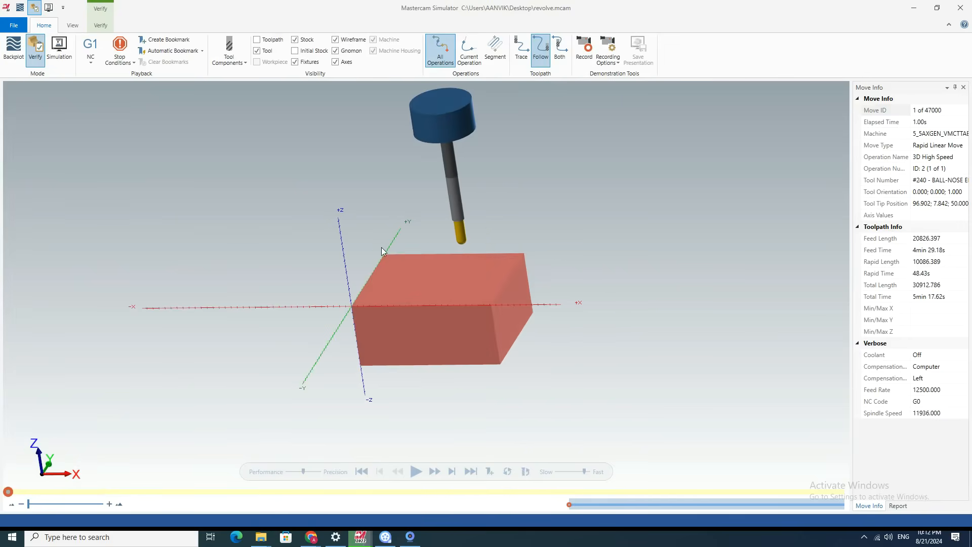
# Simulate the regenerated rest operation to the end, examine the cavity walls, floor and edges up close, and close the simulator.
pyautogui.click(415, 471)
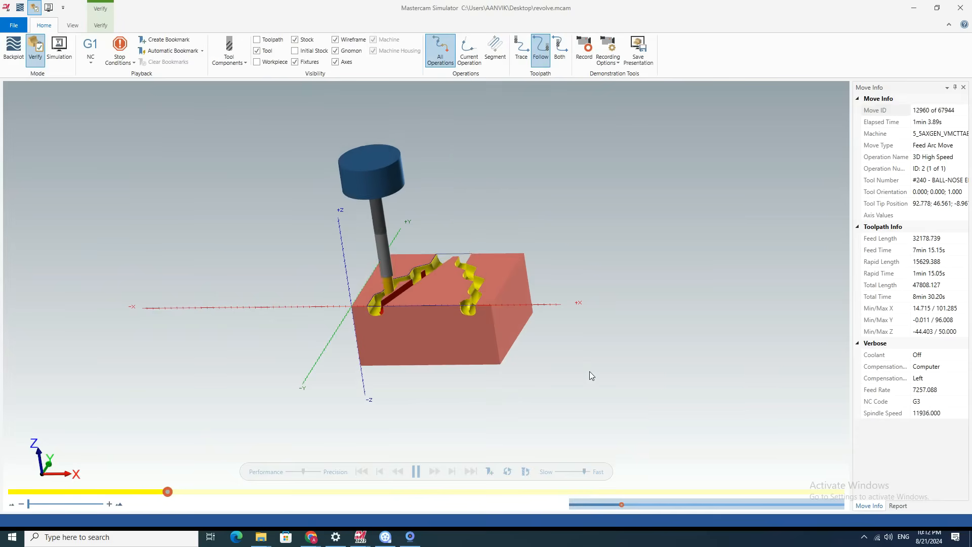
pyautogui.moveTo(438, 305); pyautogui.dragTo(396, 257, button='middle')
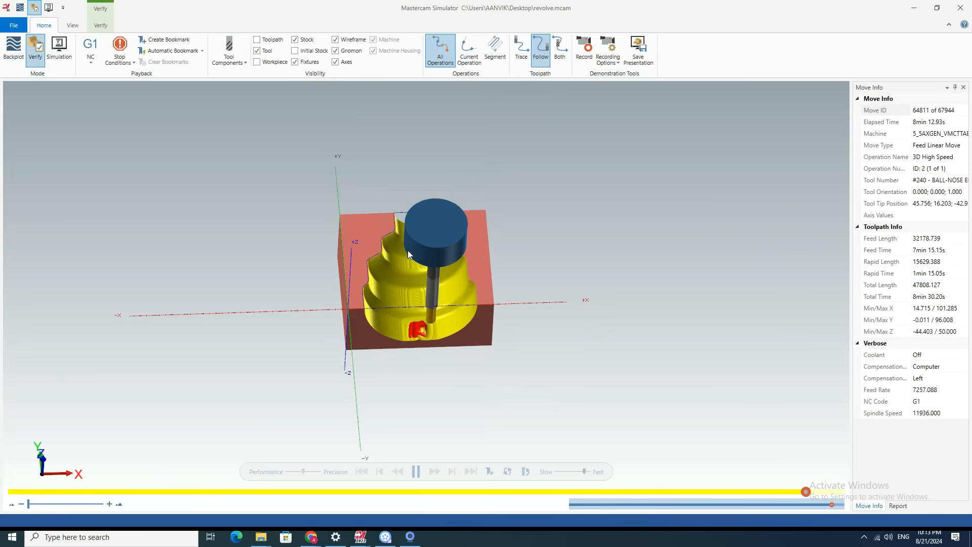
pyautogui.moveTo(418, 305); pyautogui.dragTo(383, 295, button='middle')
pyautogui.scroll(7, 400, 307)
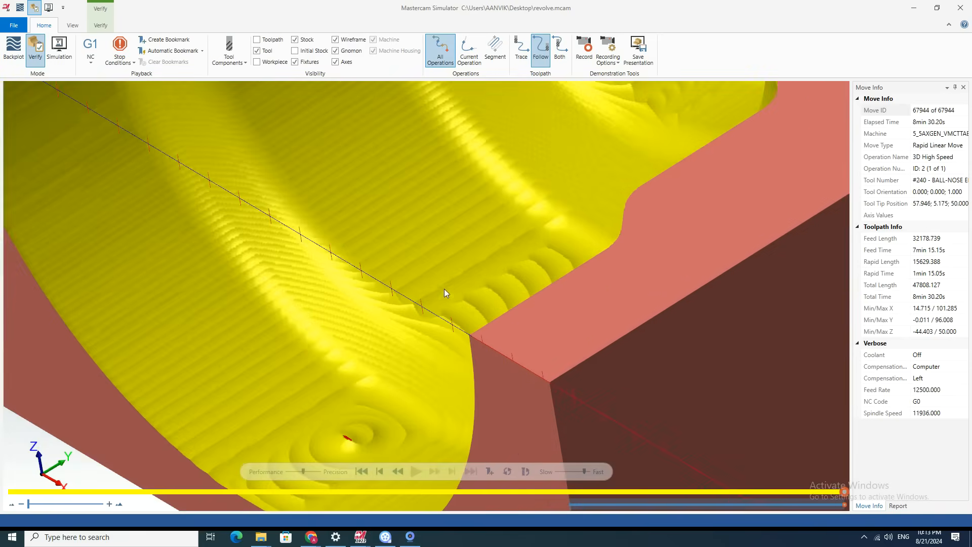
pyautogui.scroll(-5, 423, 323)
pyautogui.scroll(8, 329, 146)
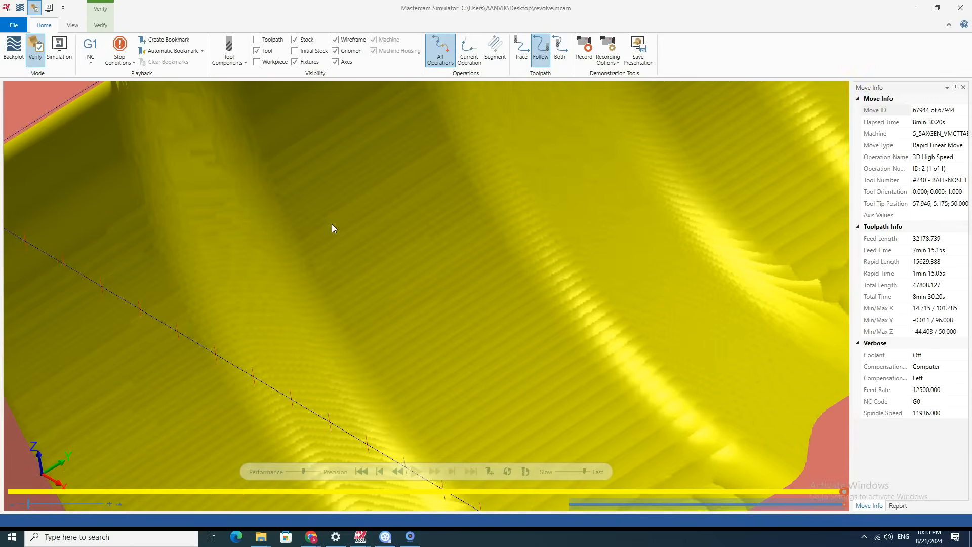
pyautogui.scroll(-5, 332, 224)
pyautogui.scroll(8, 183, 206)
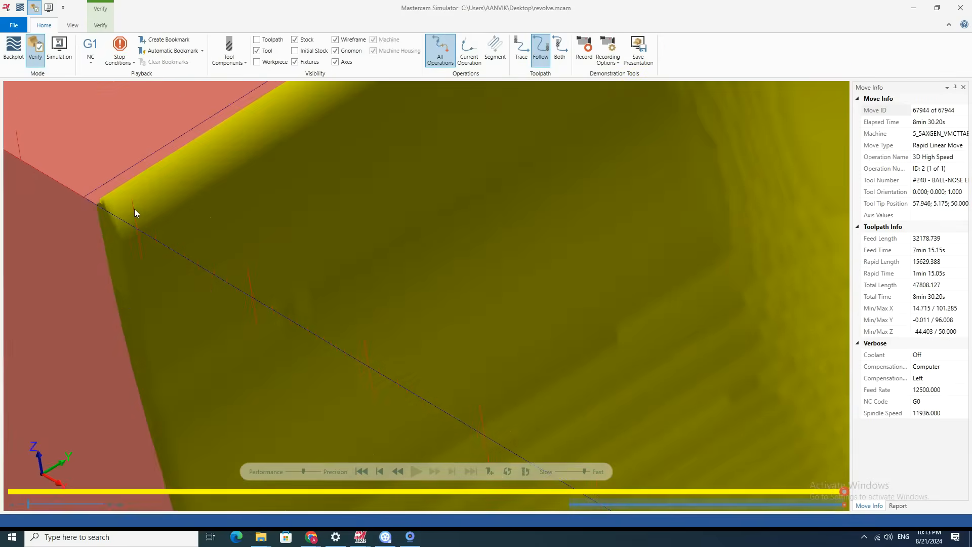
pyautogui.scroll(-8, 188, 213)
pyautogui.moveTo(188, 254)
pyautogui.mouseDown(button='middle')
pyautogui.moveTo(218, 235)
pyautogui.moveTo(191, 238)
pyautogui.moveTo(193, 251)
pyautogui.mouseUp(button='middle')
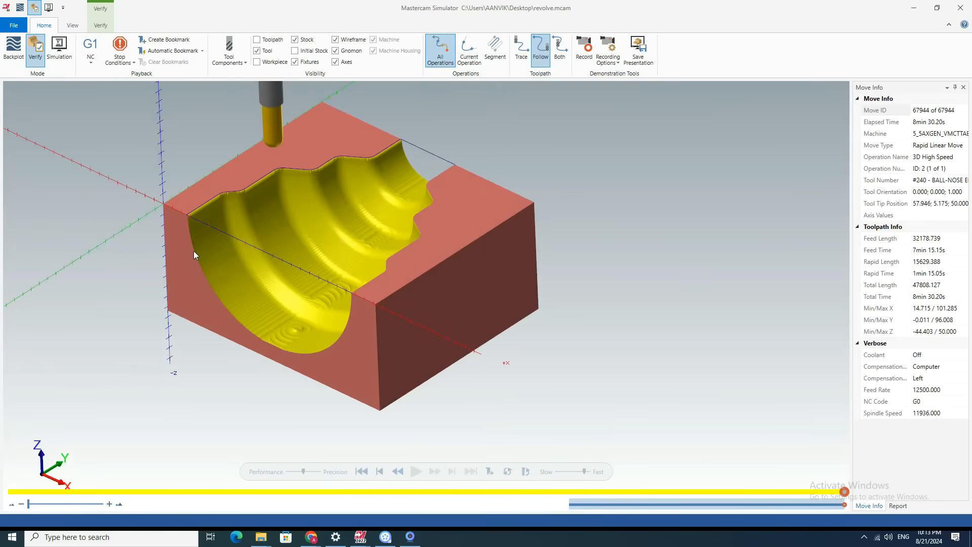
pyautogui.click(965, 9)
# Set the rest operation's absolute clearance plane to 10.0 and regenerate the toolpath using the default containment limits.
pyautogui.click(66, 247)
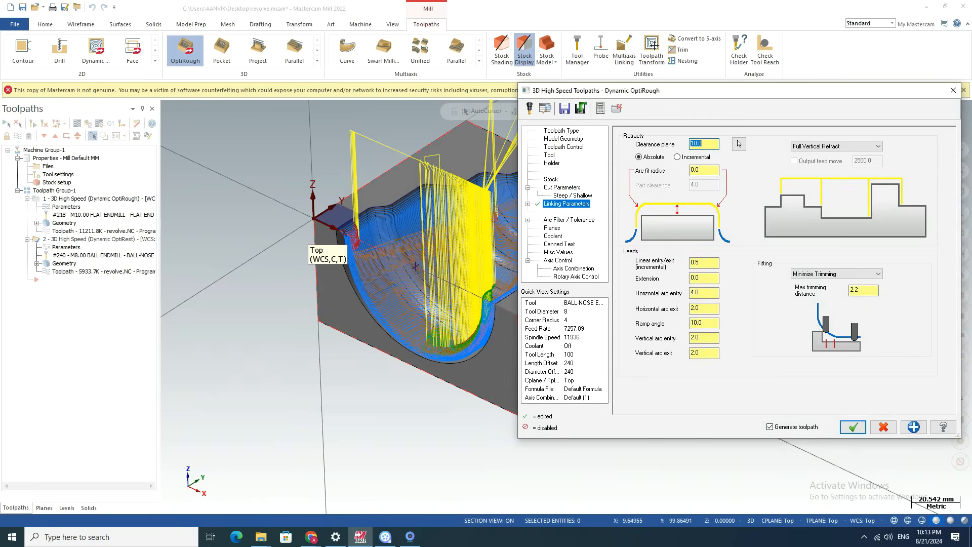
pyautogui.click(851, 428)
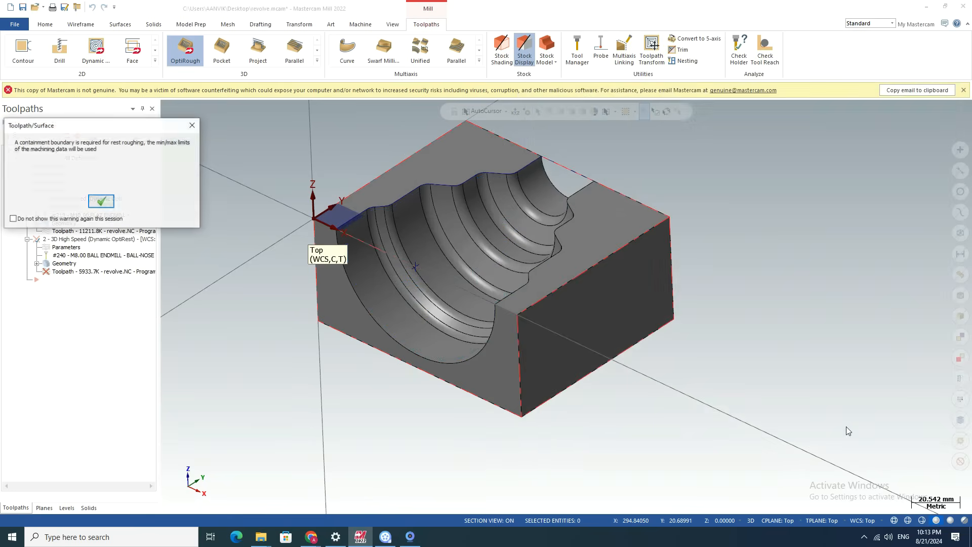
pyautogui.click(101, 202)
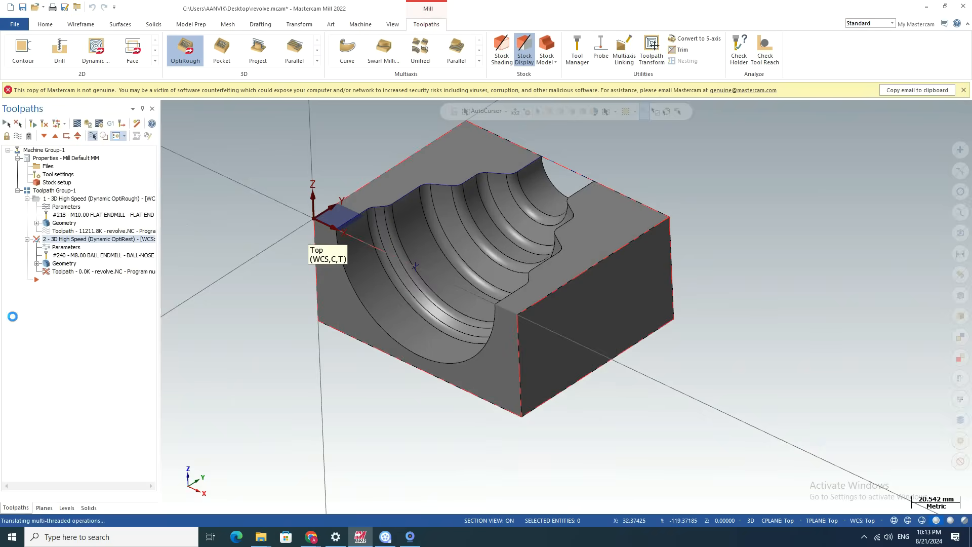
# Inspect the rest toolpath's retract moves above the cavity from several views, and check the available 2D milling toolpaths for the Revolved type.
pyautogui.moveTo(301, 380); pyautogui.dragTo(311, 360, button='middle')
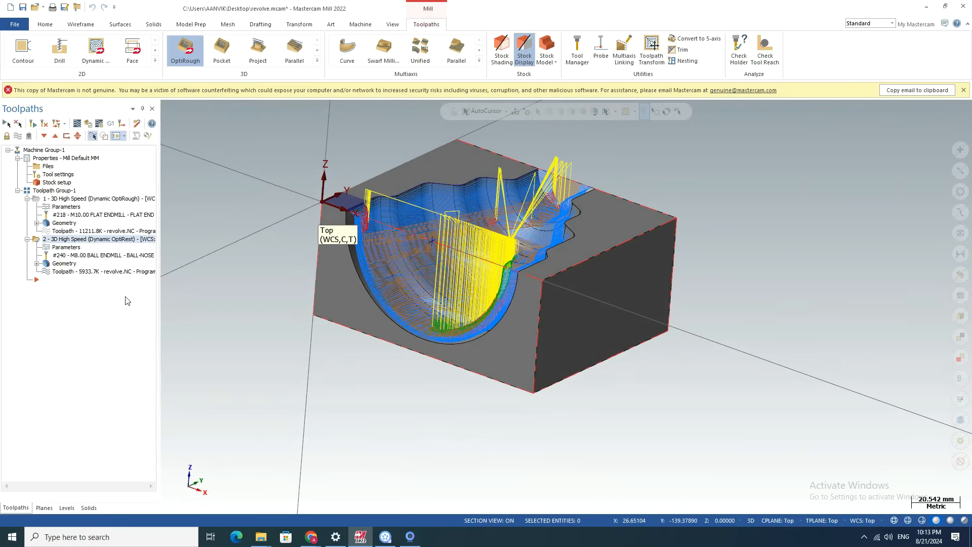
pyautogui.scroll(-1, 506, 201)
pyautogui.scroll(4, 505, 201)
pyautogui.scroll(-7, 505, 201)
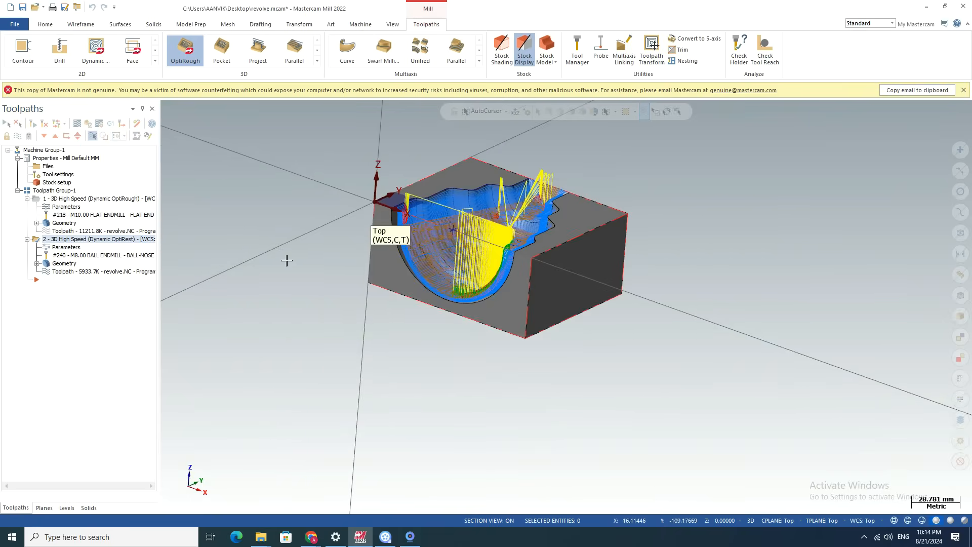
pyautogui.scroll(3, 299, 260)
pyautogui.scroll(-2, 300, 260)
pyautogui.moveTo(338, 254); pyautogui.dragTo(328, 267, button='middle')
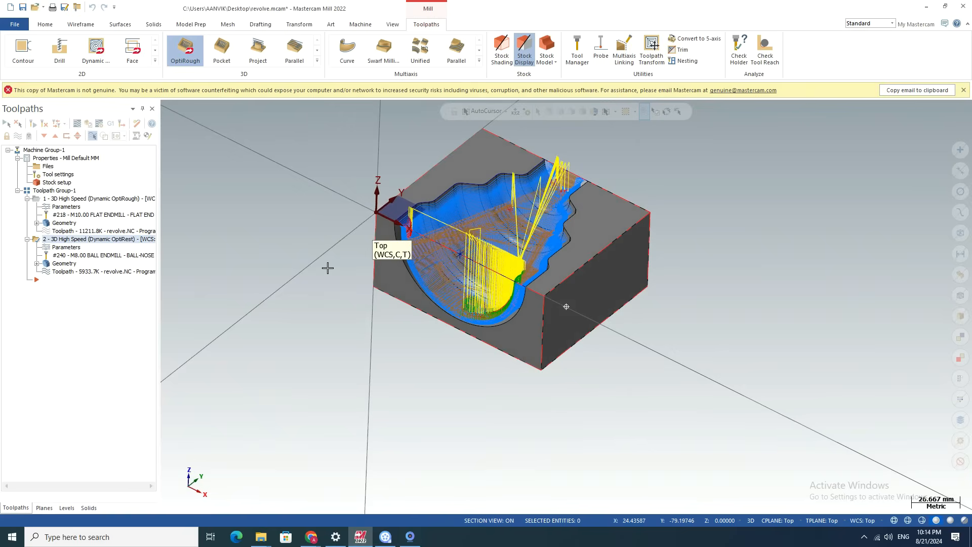
pyautogui.click(155, 60)
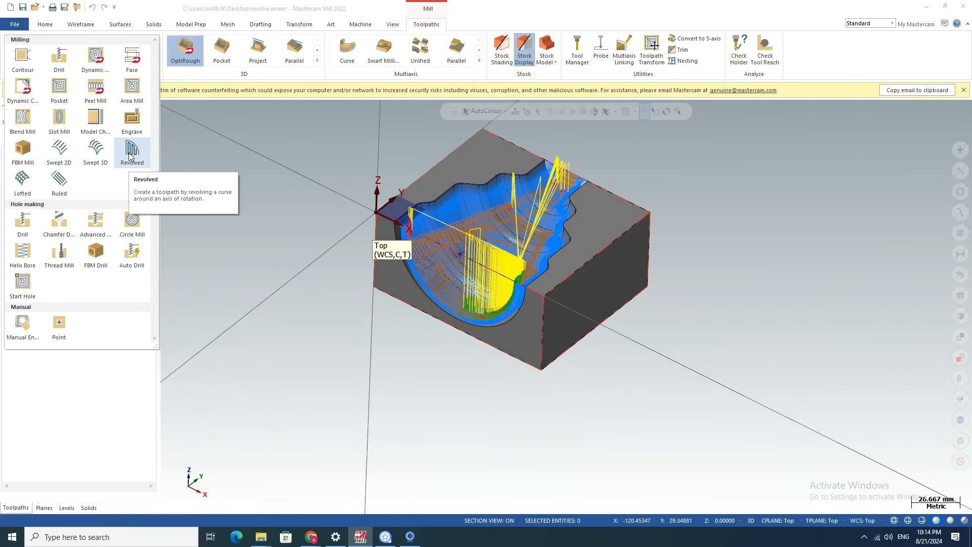
pyautogui.click(97, 388)
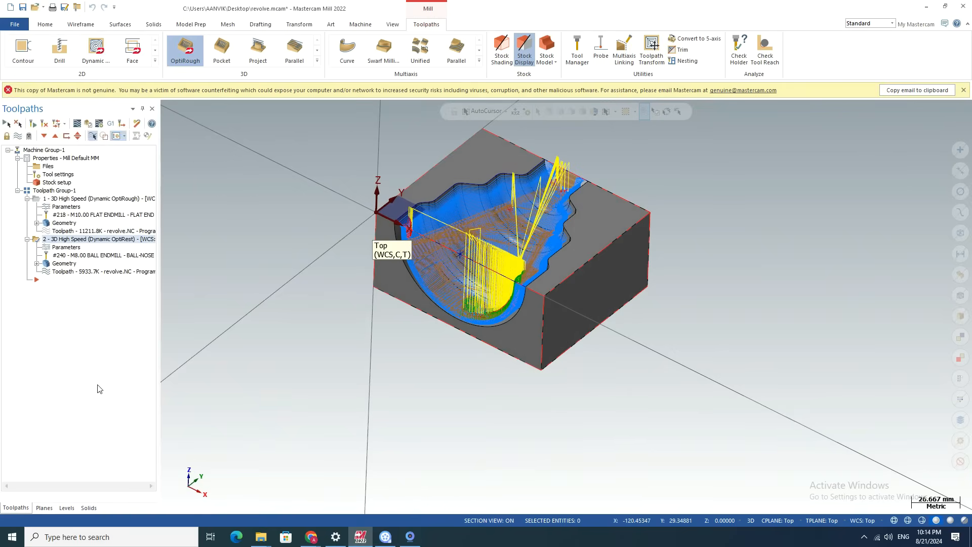
pyautogui.scroll(3, 413, 219)
pyautogui.scroll(2, 461, 206)
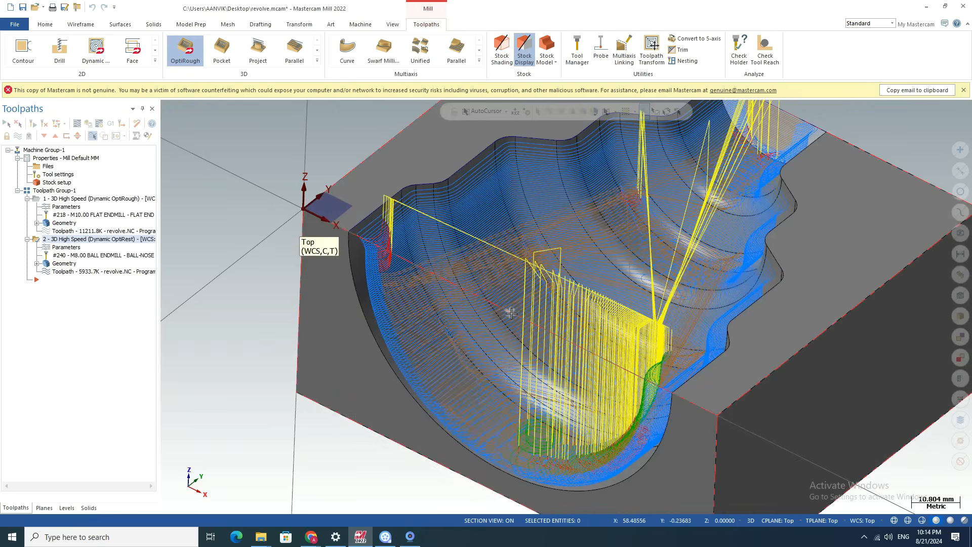
pyautogui.scroll(-4, 510, 314)
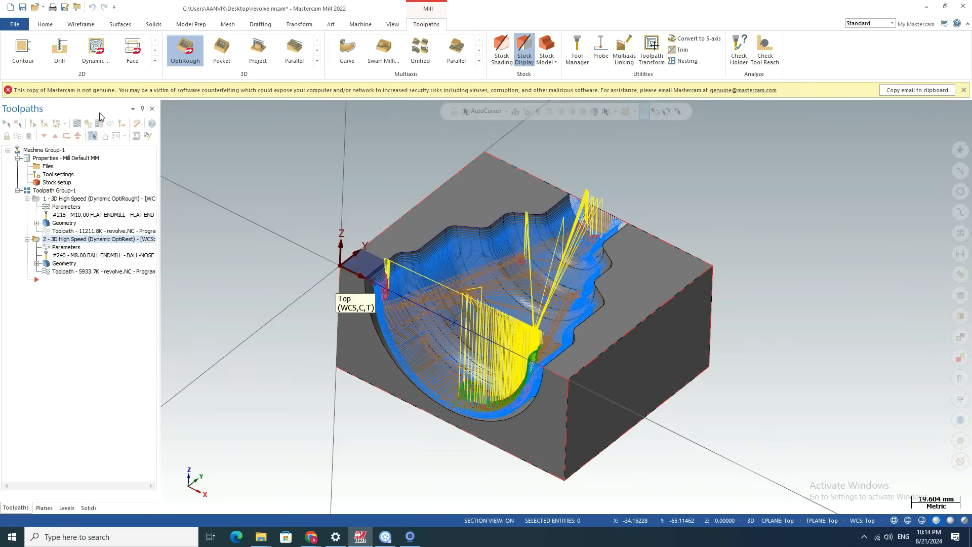
pyautogui.scroll(4, 365, 266)
pyautogui.scroll(-4, 365, 266)
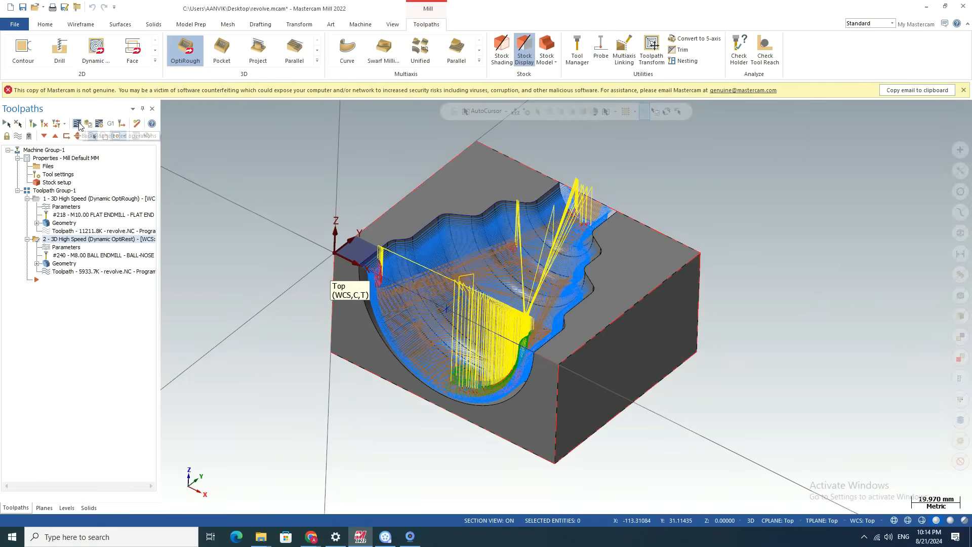
pyautogui.click(155, 61)
pyautogui.click(134, 154)
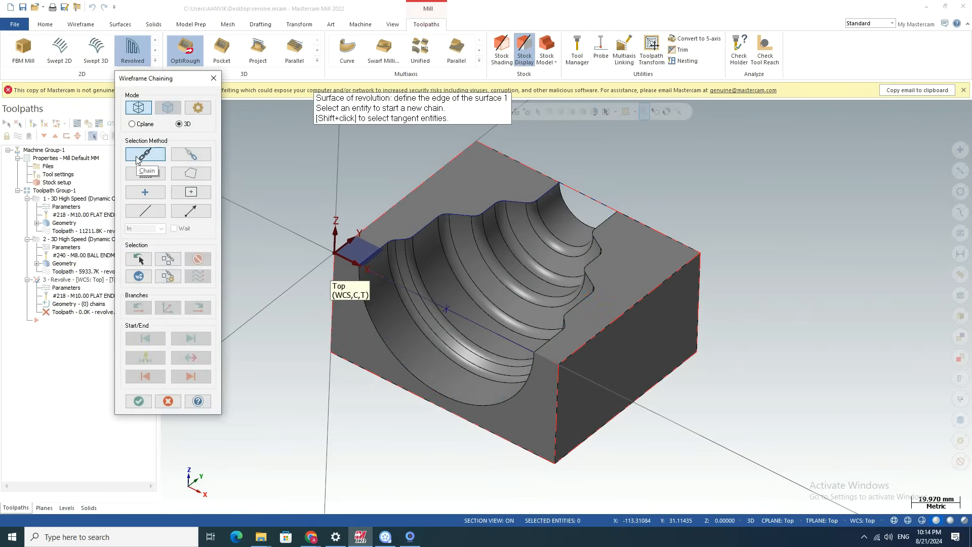
pyautogui.scroll(1, 543, 191)
pyautogui.click(550, 187)
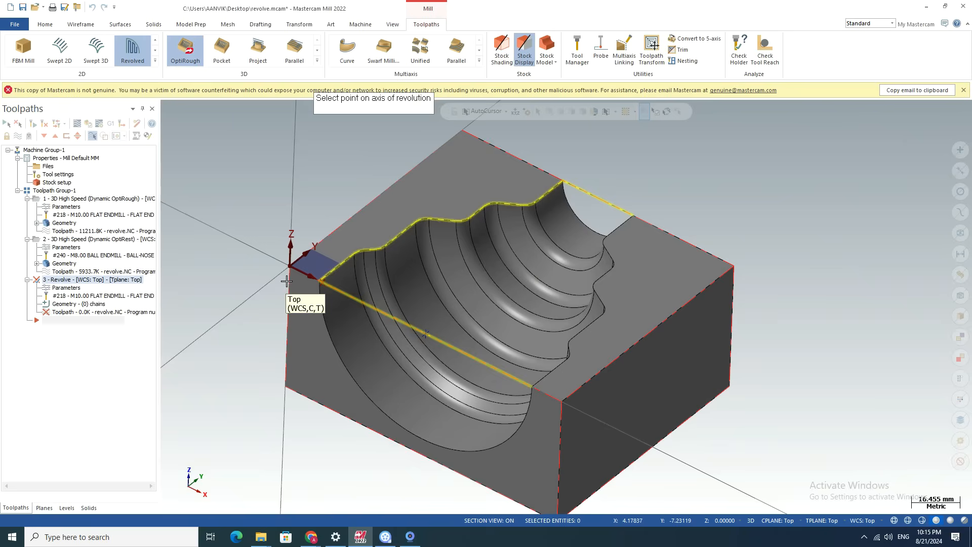
pyautogui.press('Escape')
pyautogui.click(562, 291)
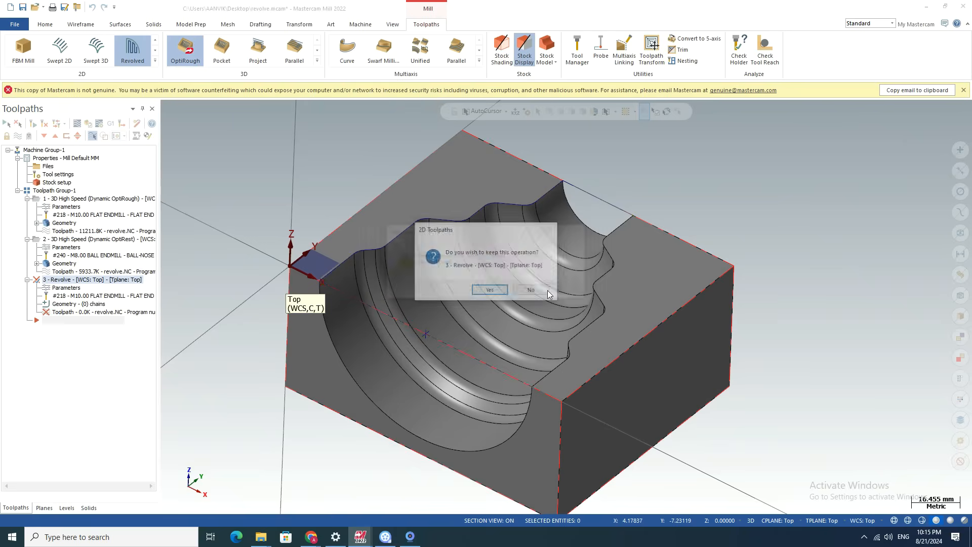
pyautogui.click(531, 291)
# Start a Revolved toolpath with a partial chain along the wavy cavity profile, and pick the point midway across the cavity's front opening as its axis point.
pyautogui.click(132, 51)
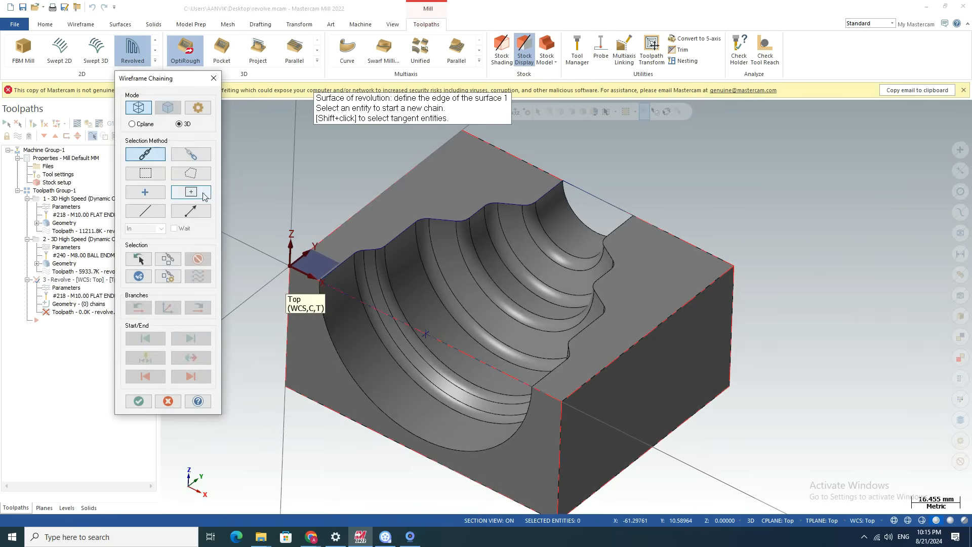
pyautogui.click(195, 157)
pyautogui.click(567, 203)
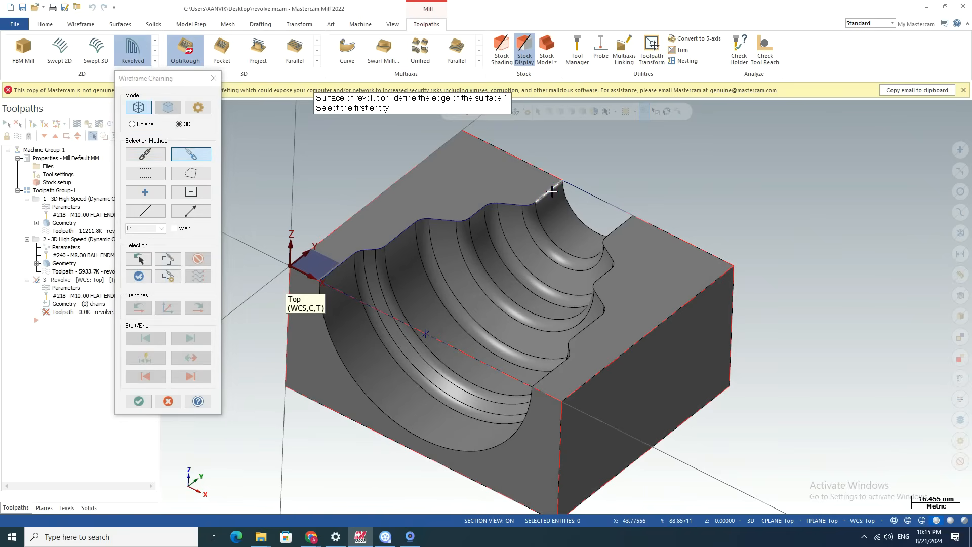
pyautogui.click(332, 273)
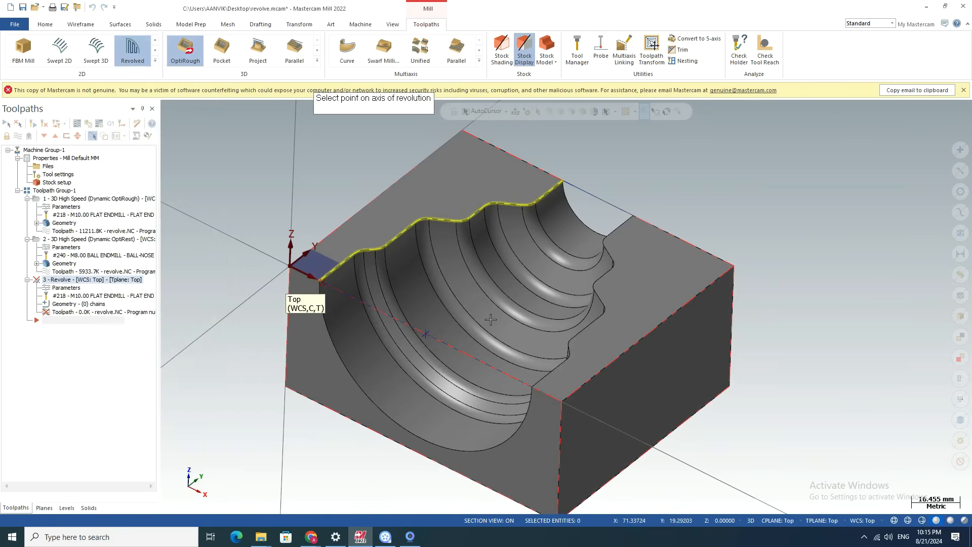
pyautogui.click(424, 333)
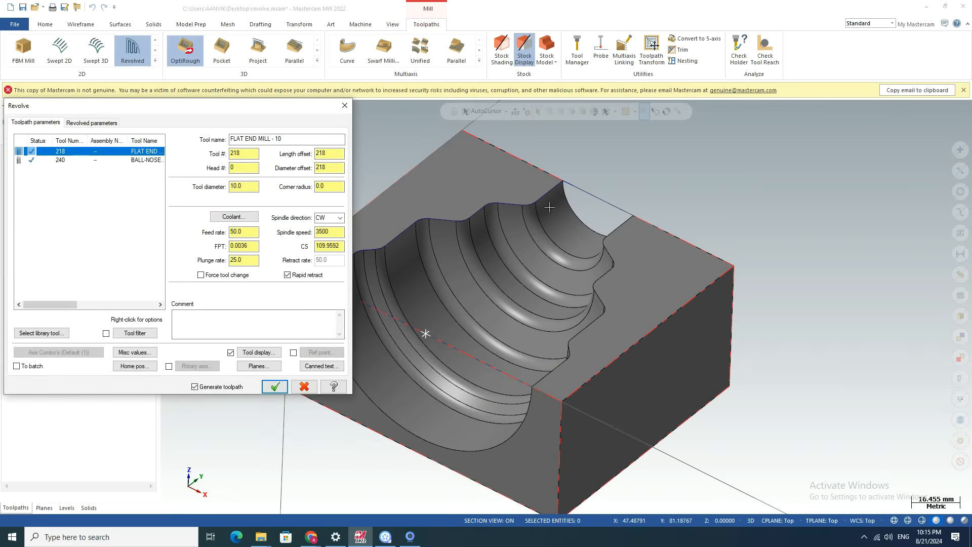
# Assign the 240 ball-nose tool to the Revolved toolpath, set its rotation axis to Y, and generate the operation.
pyautogui.click(57, 160)
pyautogui.click(87, 124)
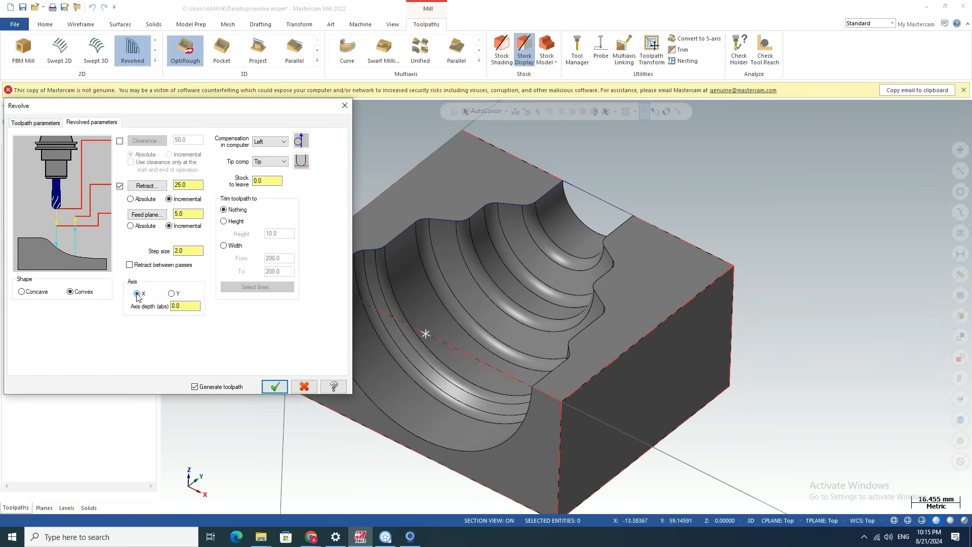
pyautogui.scroll(-3, 809, 287)
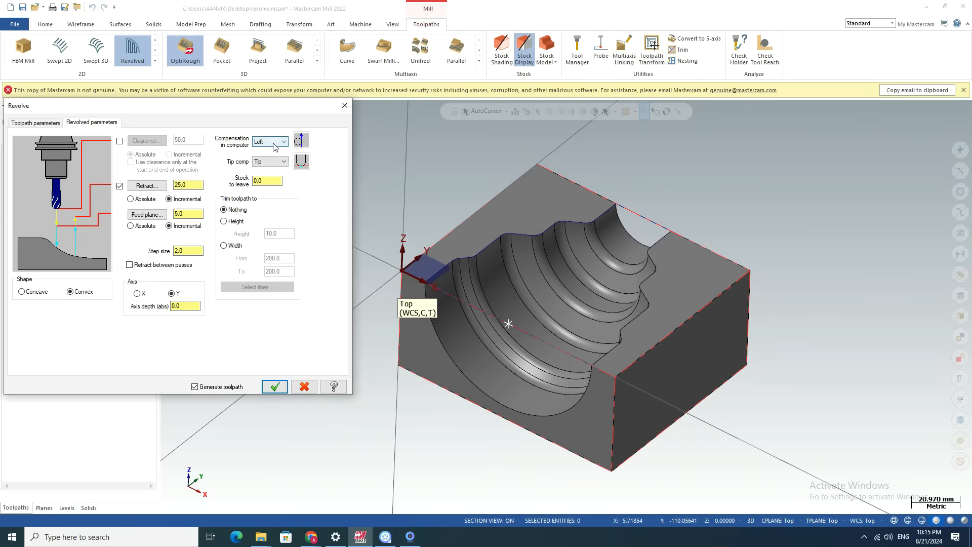
pyautogui.click(270, 386)
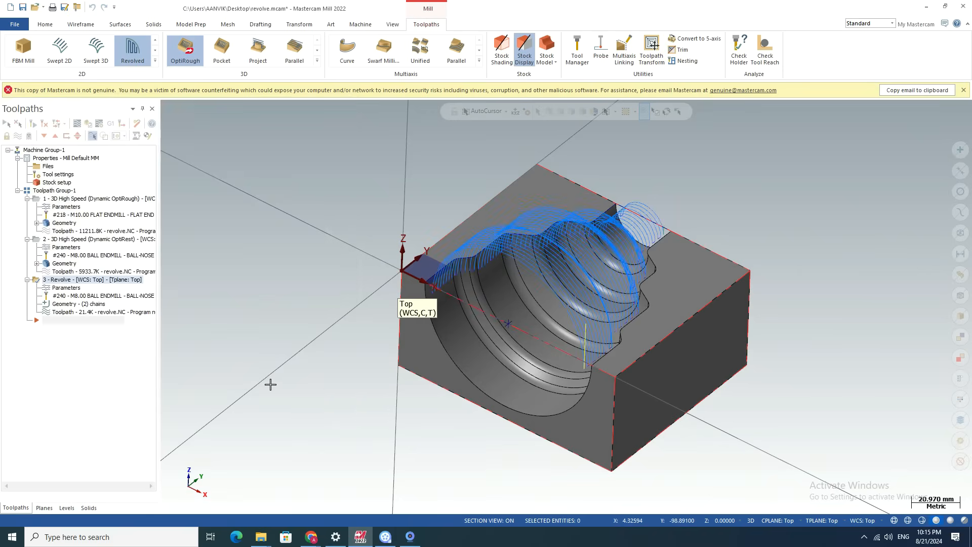
# Set the Revolve operation's shape to Concave, regenerate it, and inspect the passes along the cavity.
pyautogui.scroll(3, 552, 264)
pyautogui.scroll(-2, 552, 264)
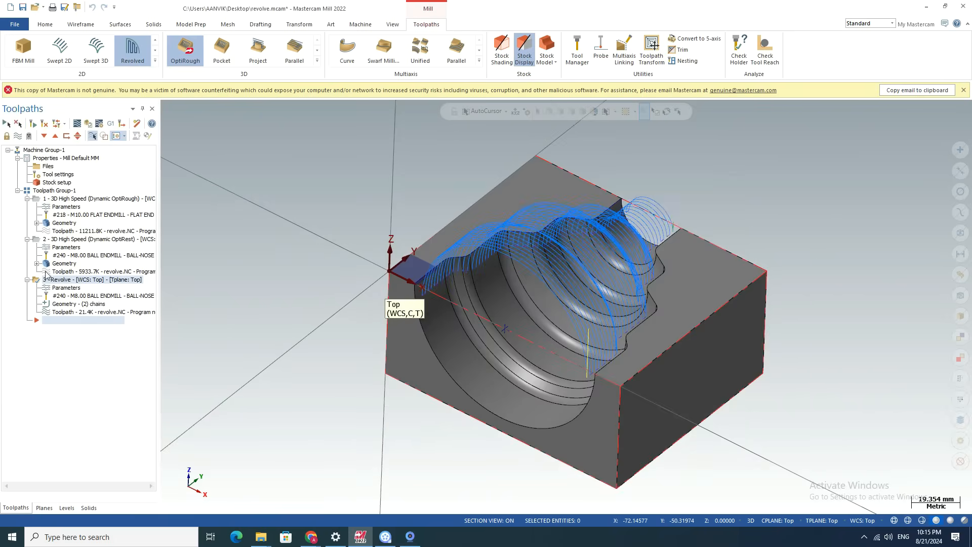
pyautogui.click(73, 288)
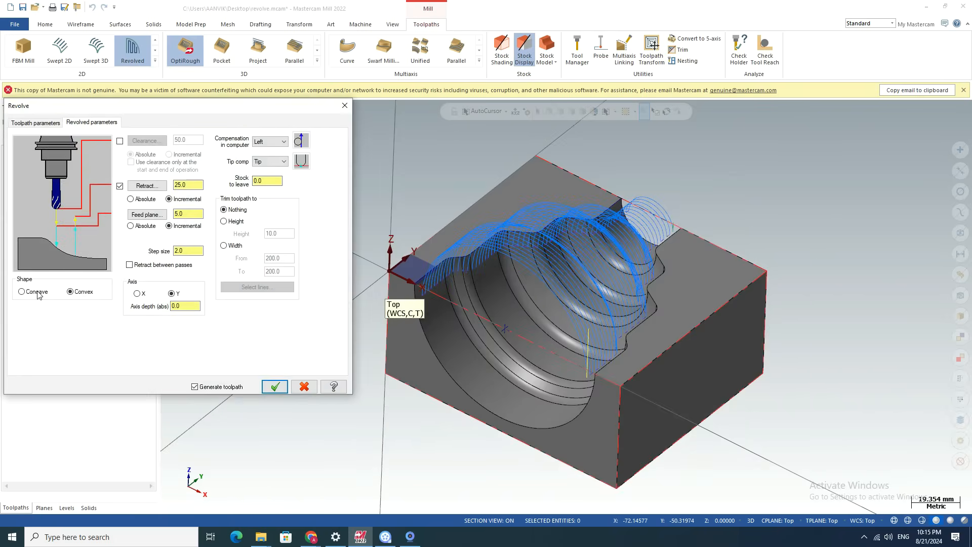
pyautogui.click(269, 388)
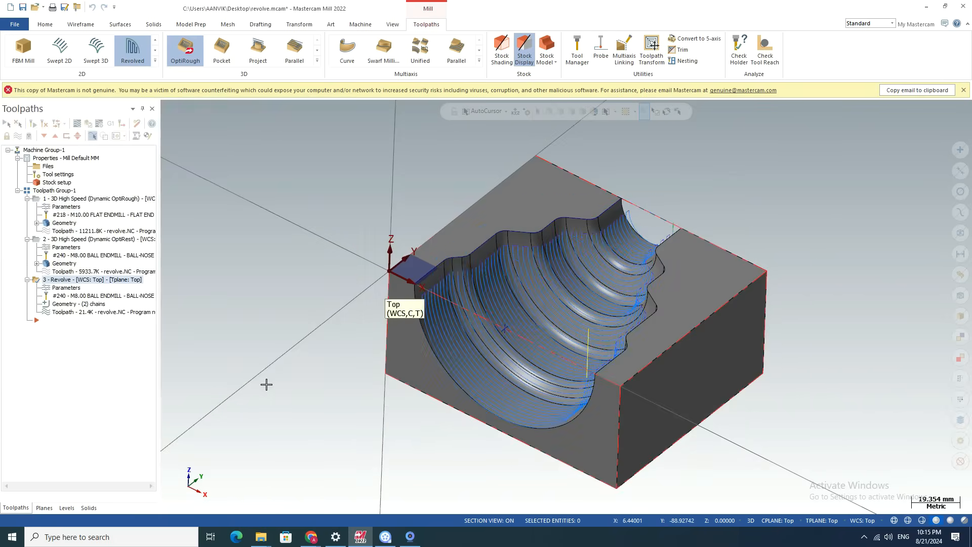
pyautogui.scroll(-1, 501, 319)
pyautogui.moveTo(454, 330); pyautogui.dragTo(406, 299, button='middle')
pyautogui.scroll(2, 402, 276)
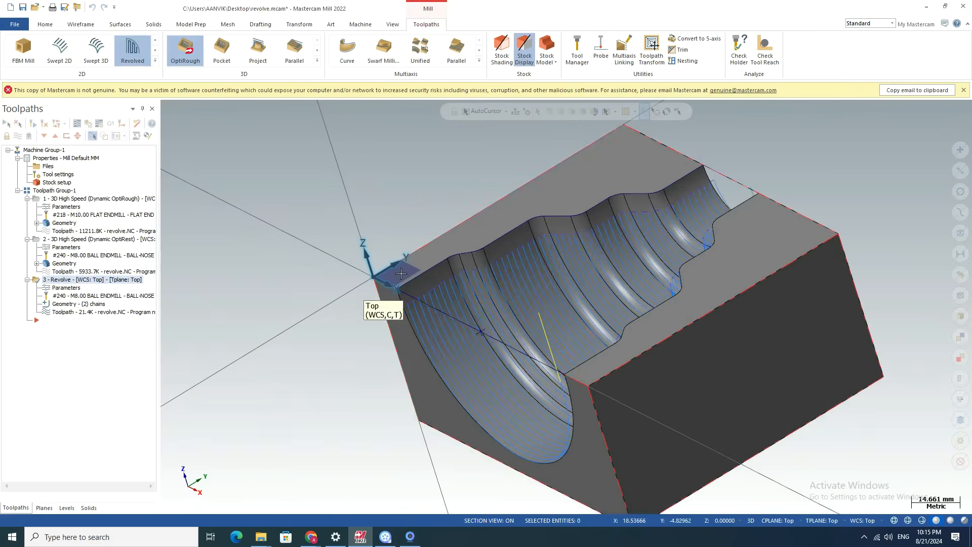
# Trim the Revolve toolpath to a height of 2.0, regenerate it, and inspect the passes at the cavity's upper edges.
pyautogui.scroll(-2, 402, 275)
pyautogui.click(63, 290)
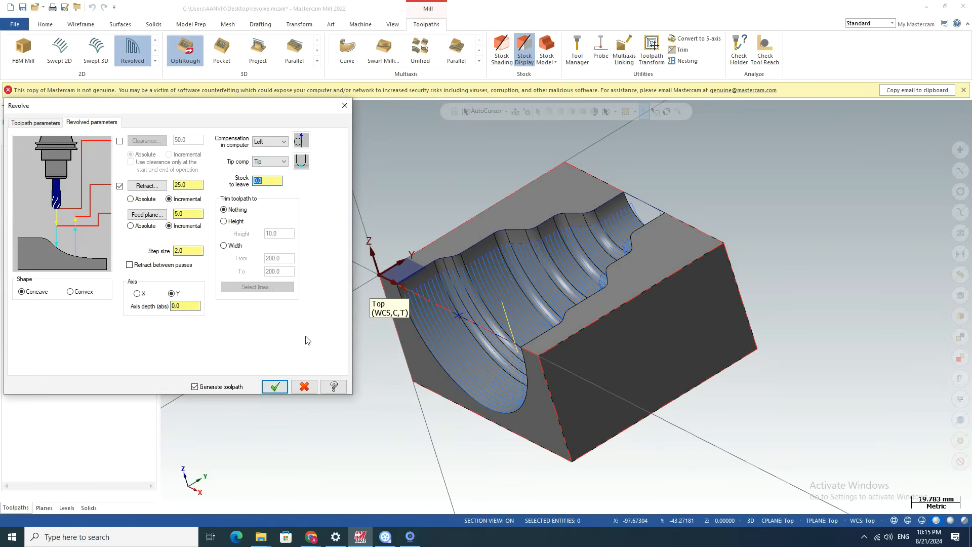
pyautogui.moveTo(434, 337); pyautogui.dragTo(551, 275, button='middle')
pyautogui.click(224, 221)
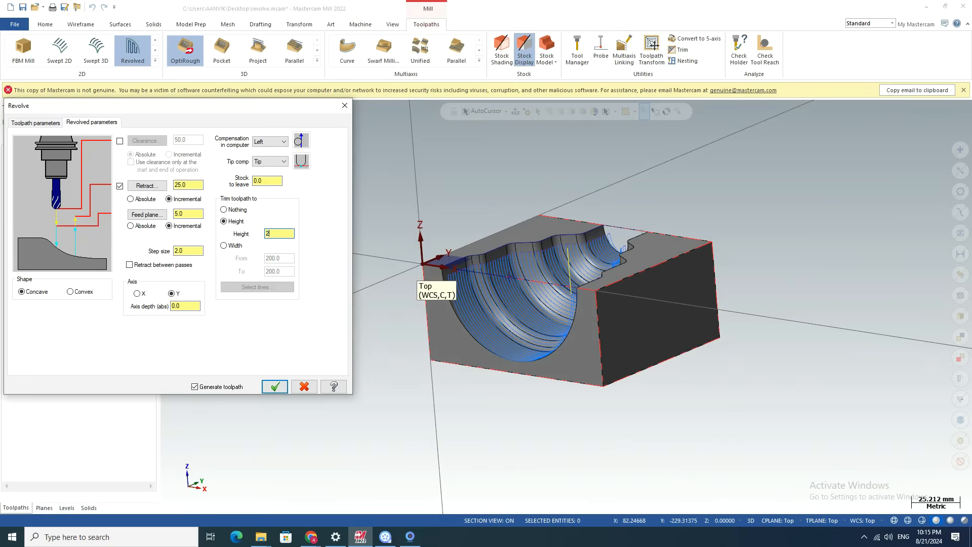
pyautogui.click(275, 386)
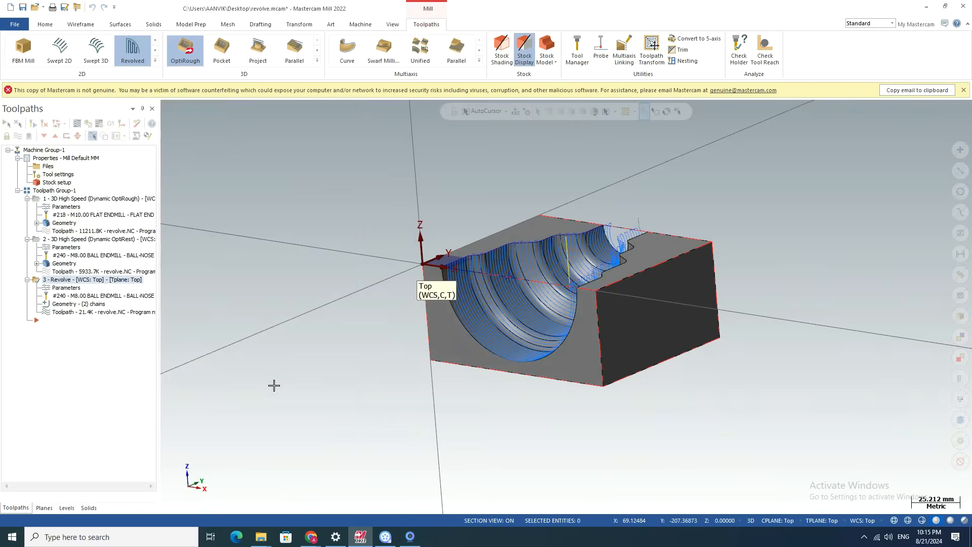
pyautogui.scroll(-2, 517, 264)
pyautogui.moveTo(517, 263); pyautogui.dragTo(456, 284, button='middle')
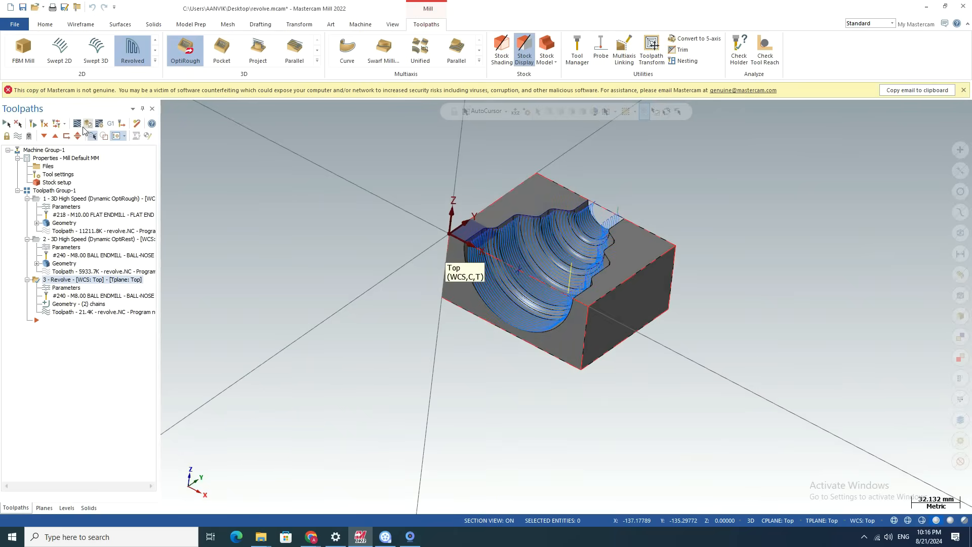
# Simulate all three operations of the toolpath group to the end, examine the machined cavity, and close the simulator.
pyautogui.click(44, 191)
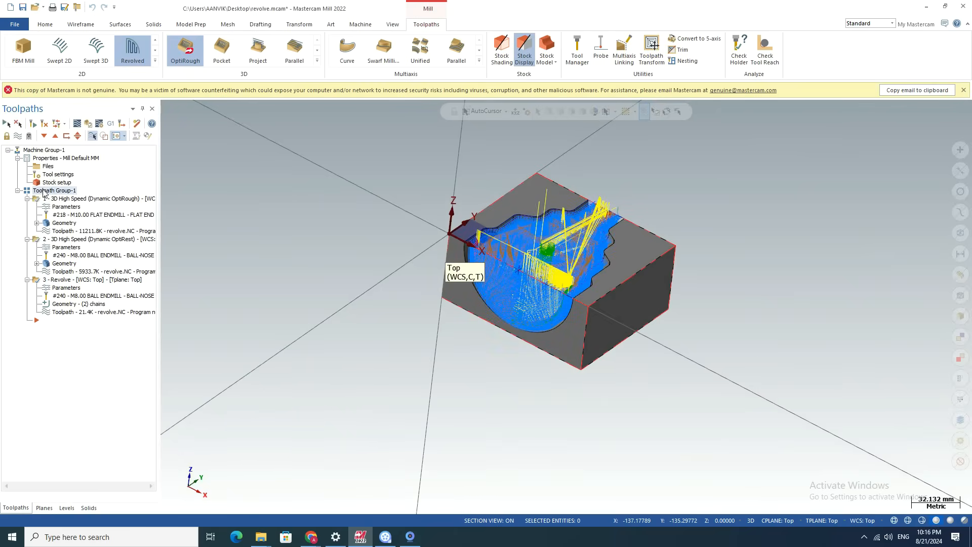
pyautogui.click(85, 124)
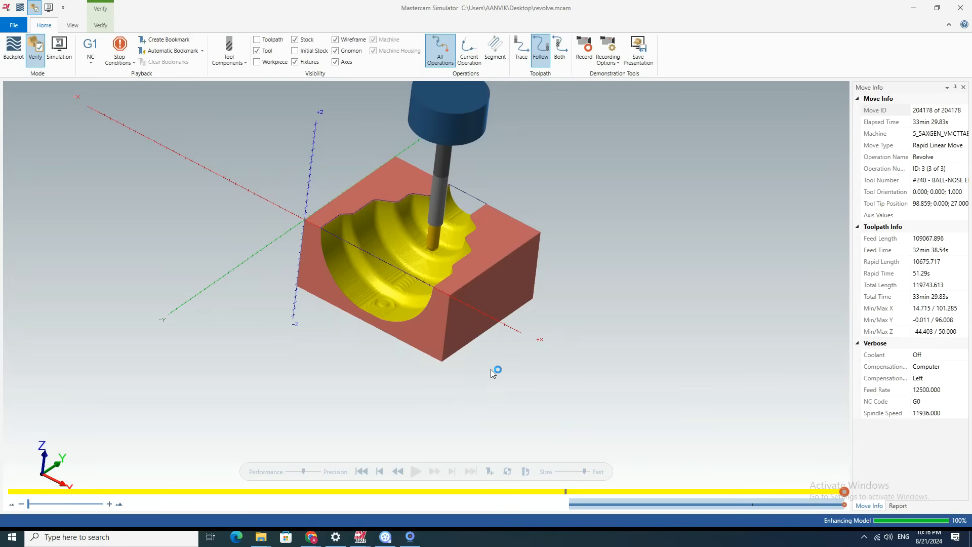
pyautogui.scroll(-3, 753, 386)
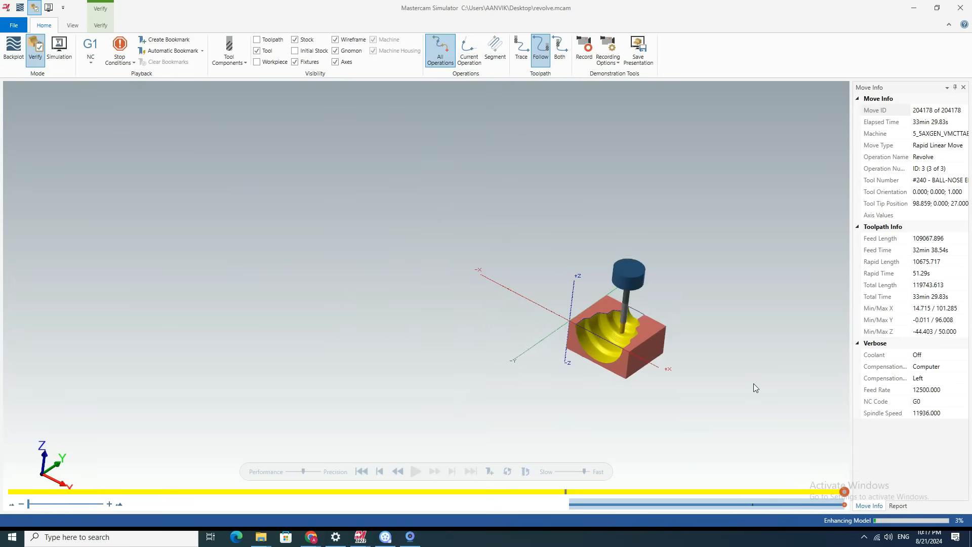
pyautogui.scroll(3, 753, 384)
pyautogui.click(960, 8)
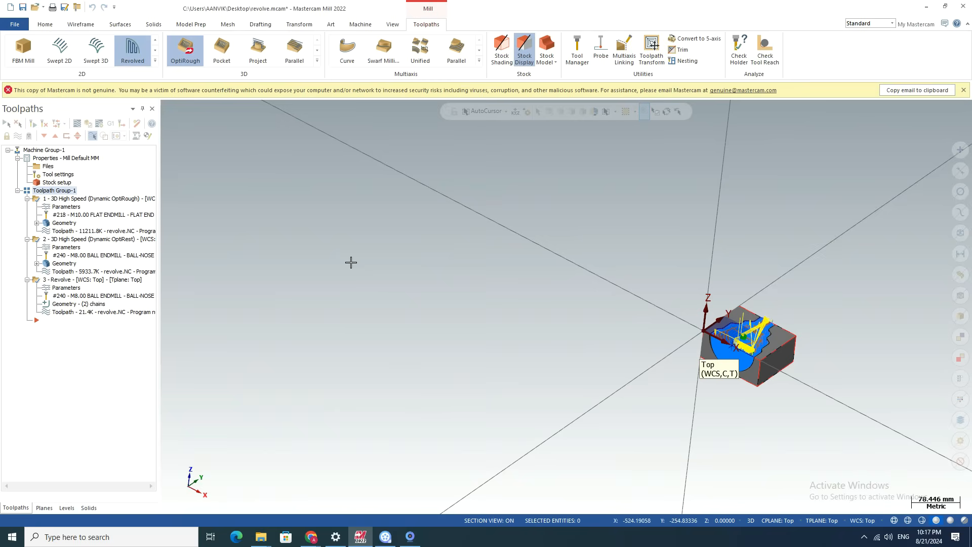
# Simulate the whole toolpath group again with a stop condition at operation changes.
pyautogui.click(67, 282)
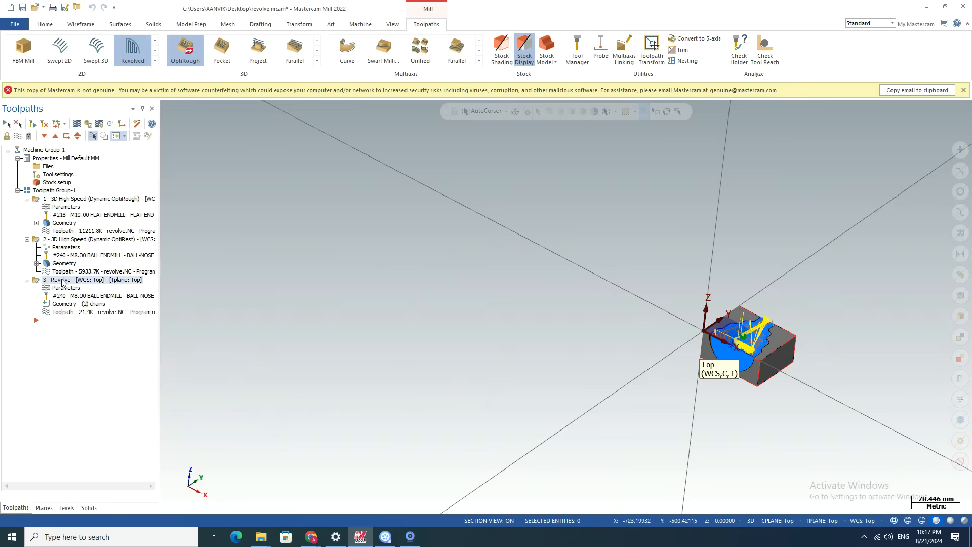
pyautogui.click(55, 191)
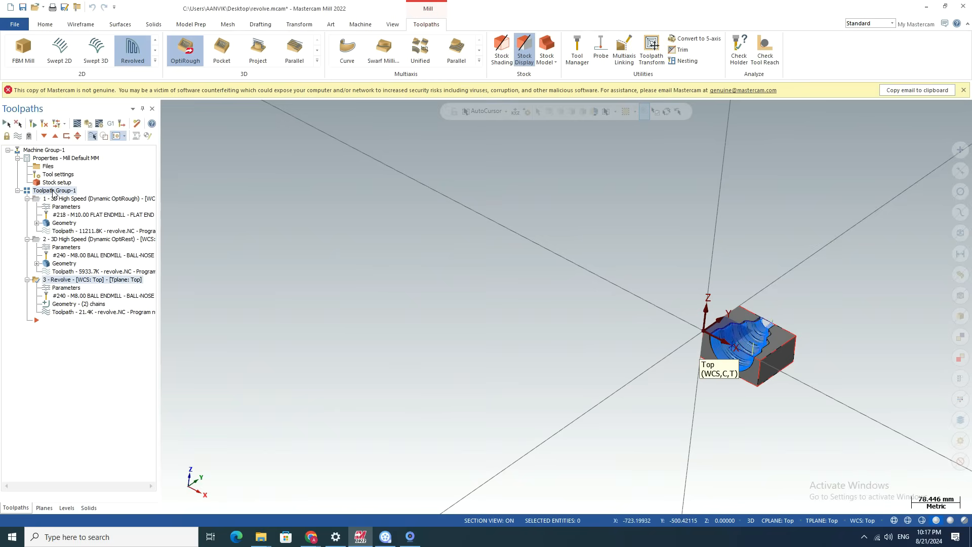
pyautogui.click(87, 124)
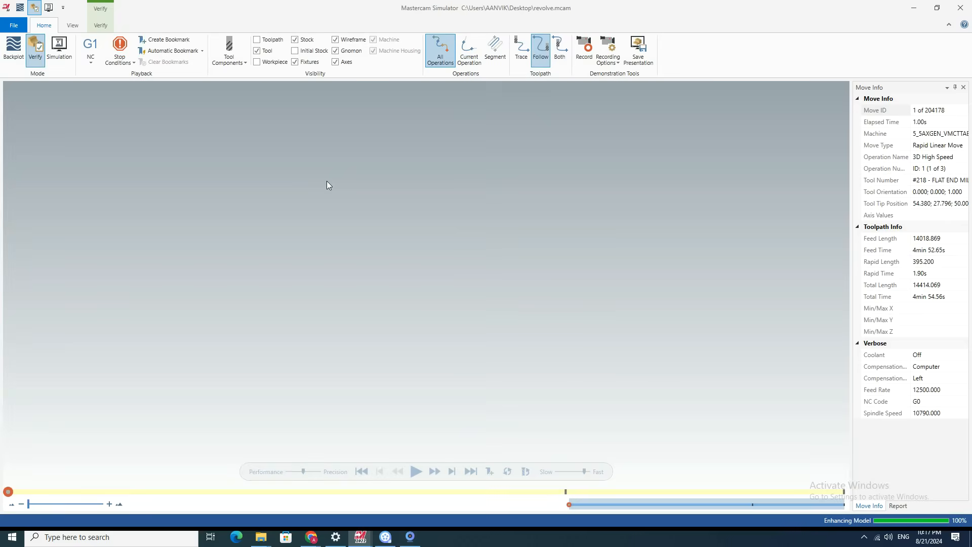
pyautogui.scroll(5, 677, 354)
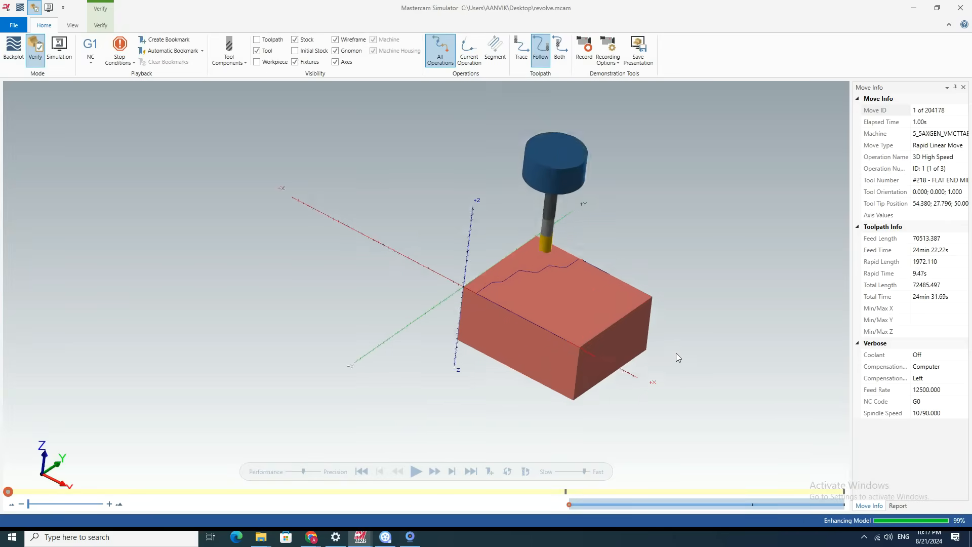
pyautogui.click(118, 60)
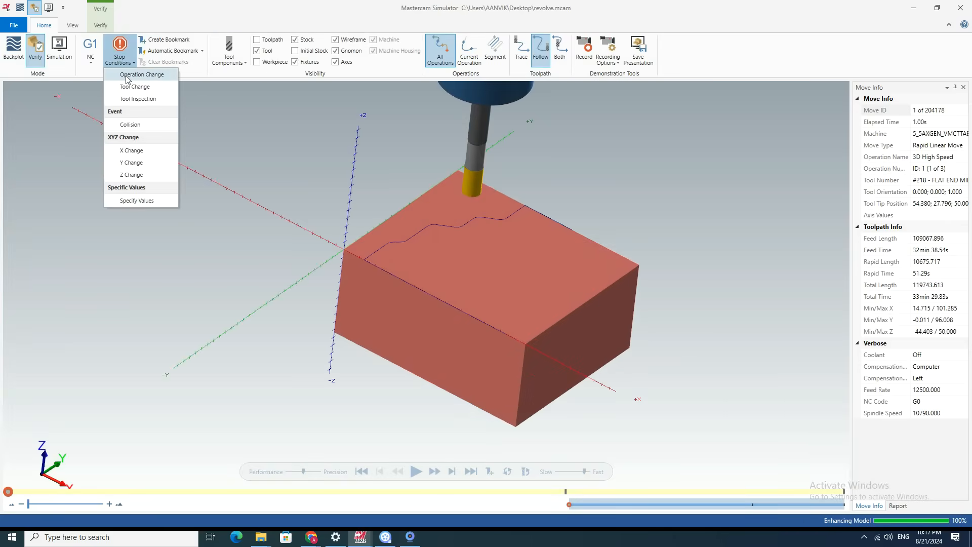
pyautogui.click(178, 280)
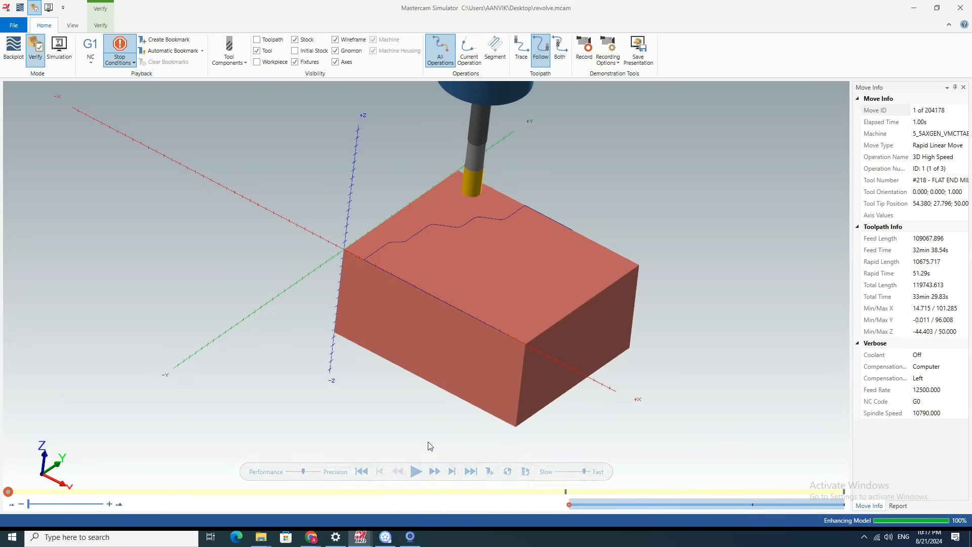
pyautogui.click(415, 472)
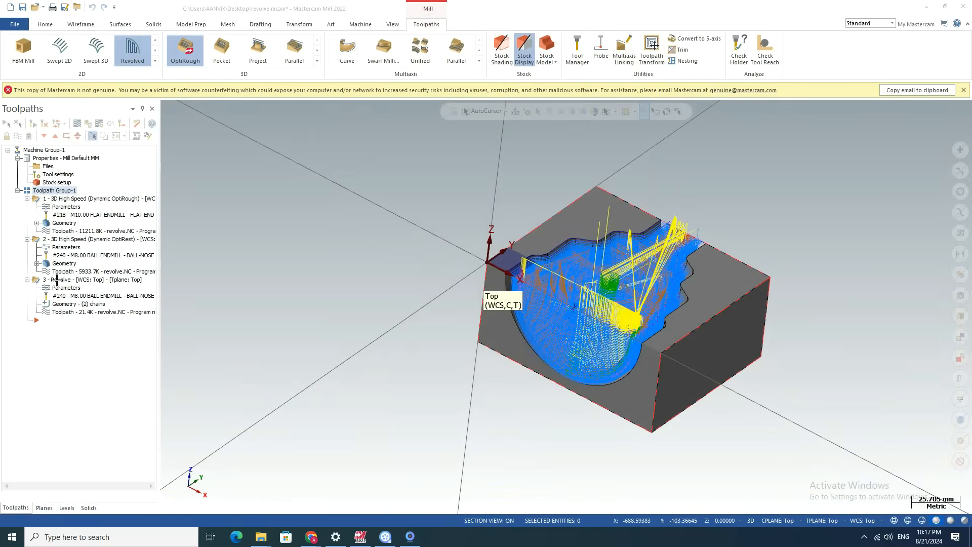
pyautogui.click(60, 239)
pyautogui.click(60, 239)
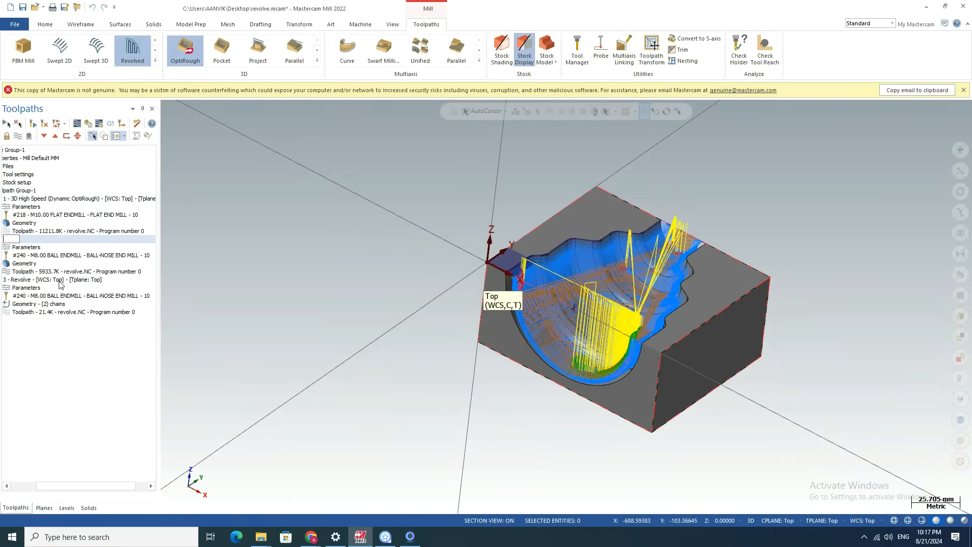
pyautogui.press('Escape')
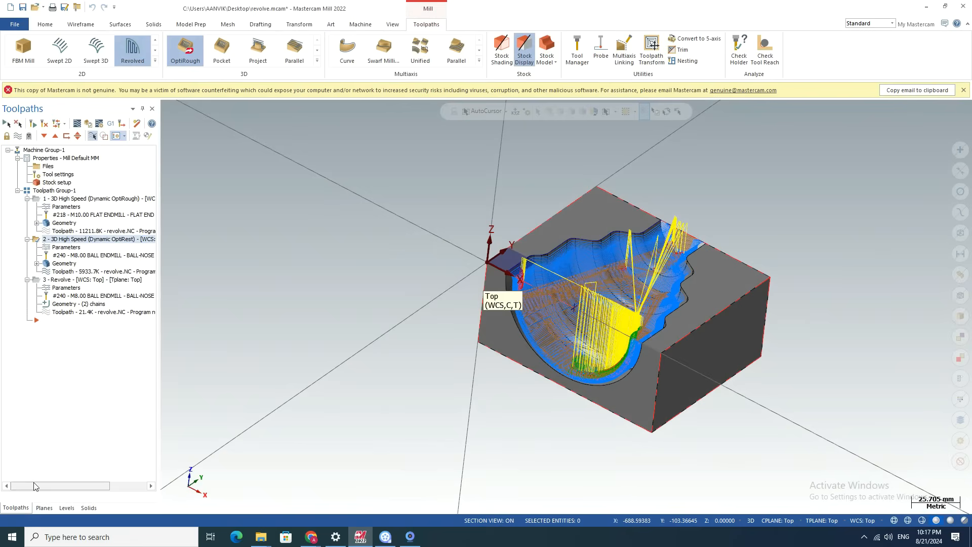
pyautogui.keyDown('ctrl'); pyautogui.click(48, 279); pyautogui.keyUp('ctrl')
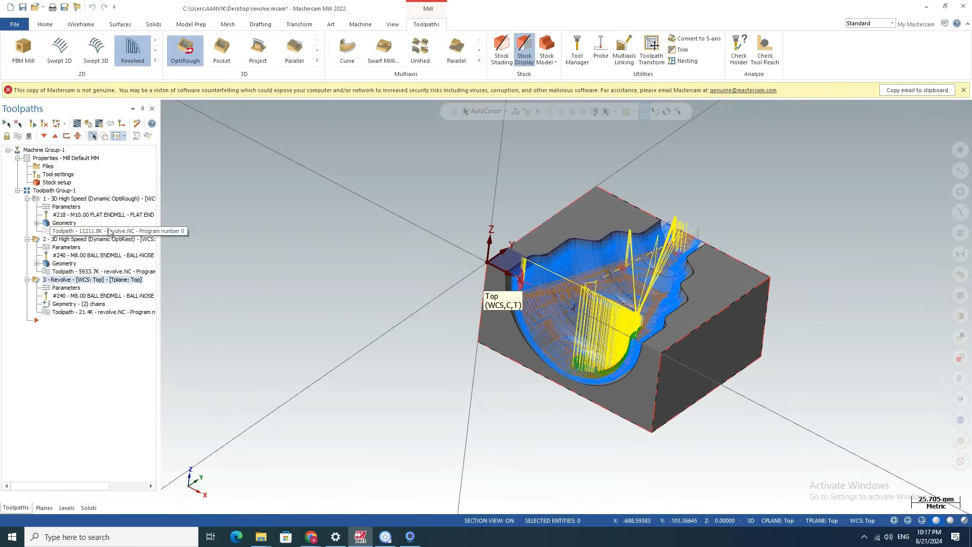
pyautogui.click(87, 124)
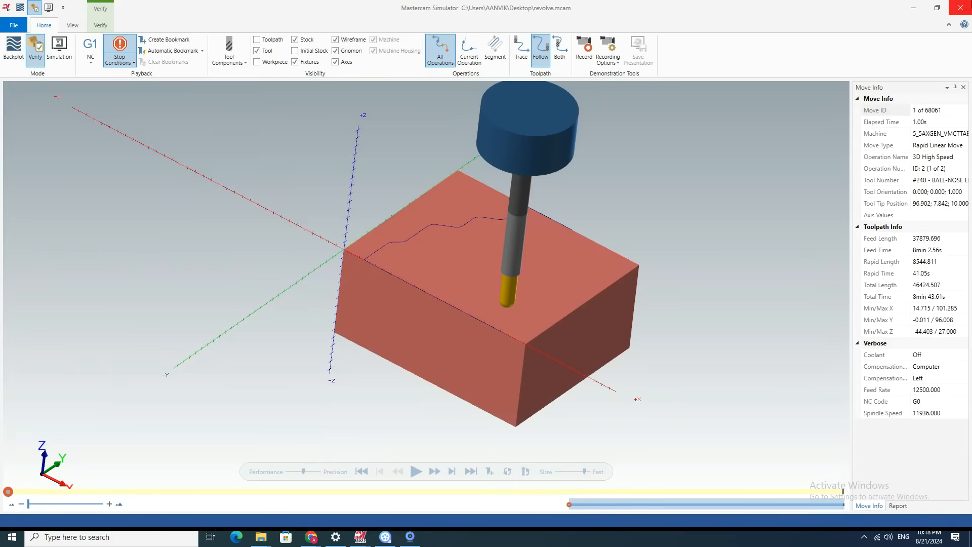
pyautogui.click(959, 7)
# Select only the Revolve operation, inspect its passes on the part, and simulate it alone to the end.
pyautogui.scroll(4, 516, 304)
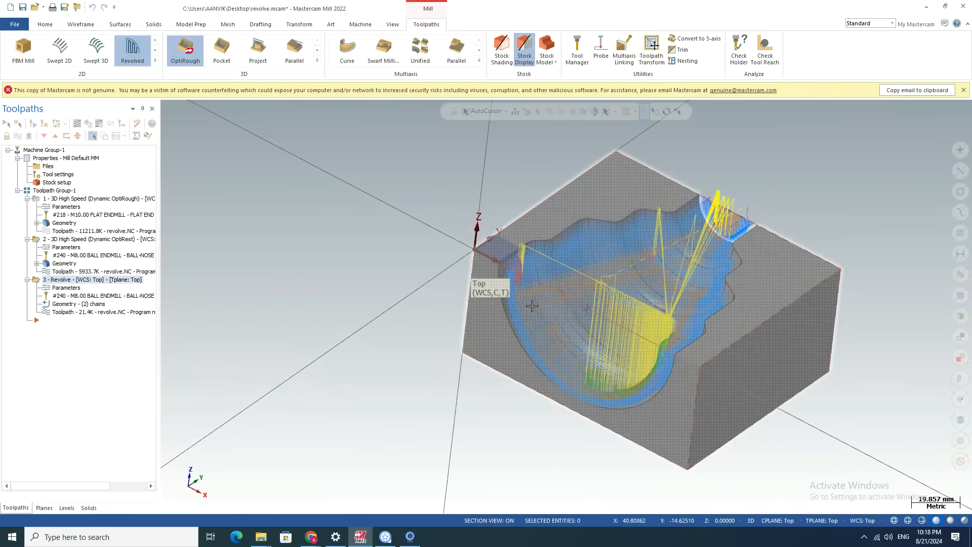
pyautogui.scroll(-3, 405, 311)
pyautogui.click(53, 242)
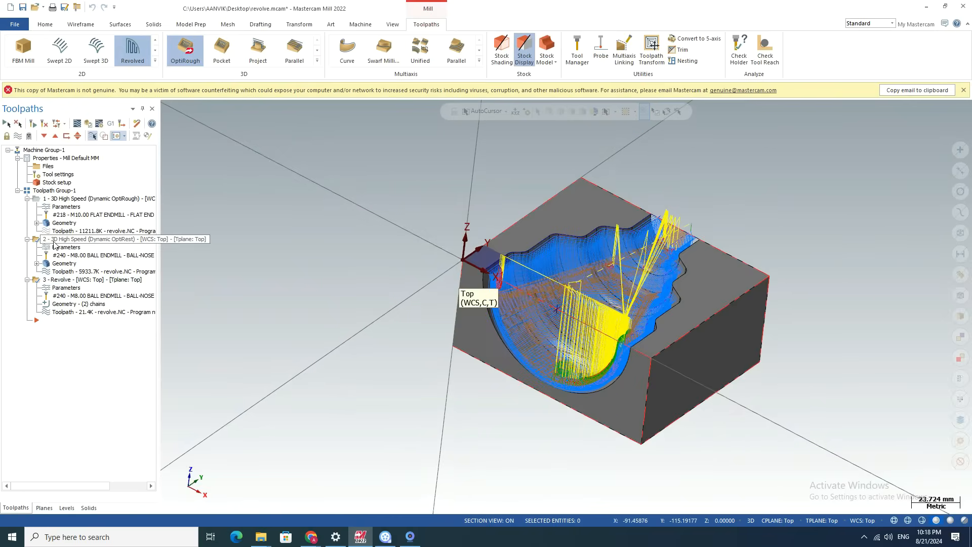
pyautogui.click(54, 281)
pyautogui.scroll(3, 594, 299)
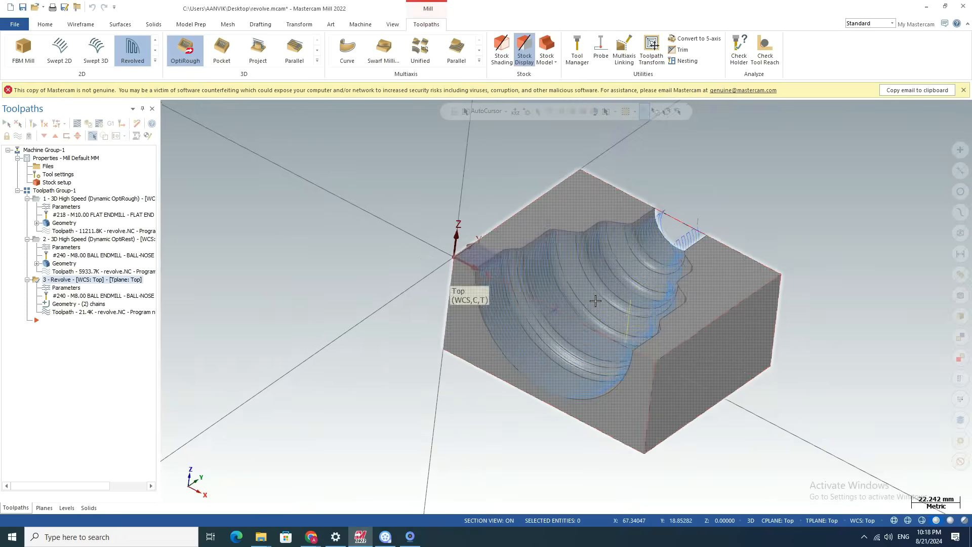
pyautogui.scroll(-3, 325, 258)
pyautogui.click(87, 124)
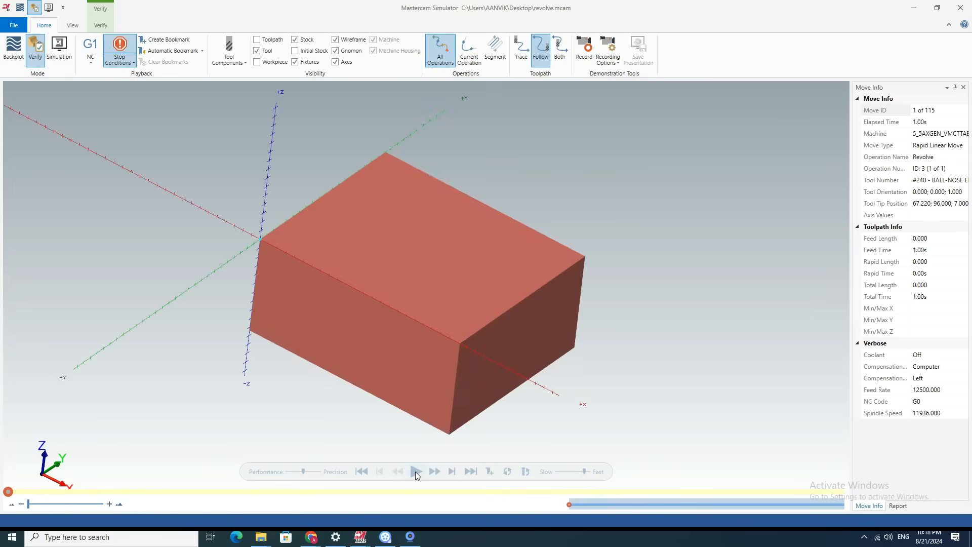
pyautogui.click(415, 472)
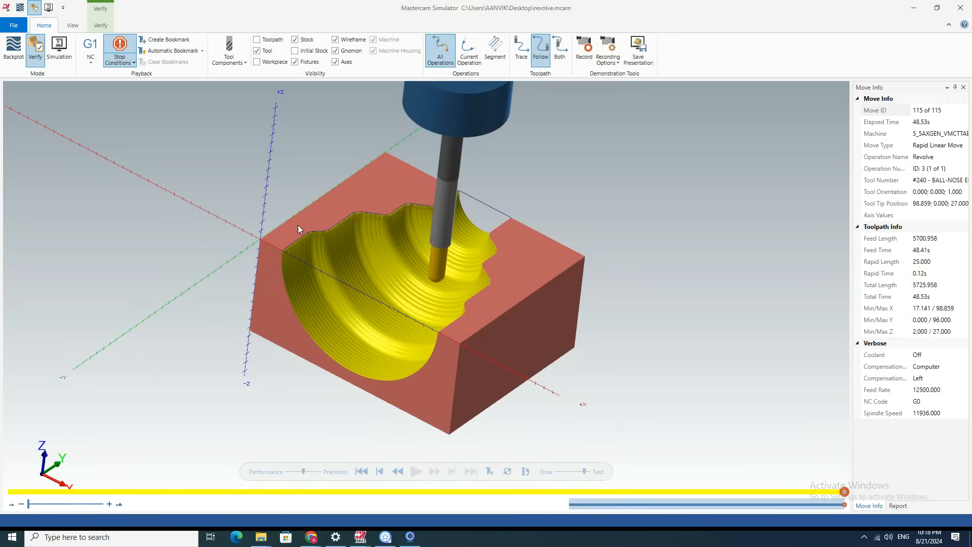
# Examine the cusps left between the Revolve passes on the simulated cavity walls up close, and close the simulator.
pyautogui.scroll(5, 303, 232)
pyautogui.scroll(-5, 309, 240)
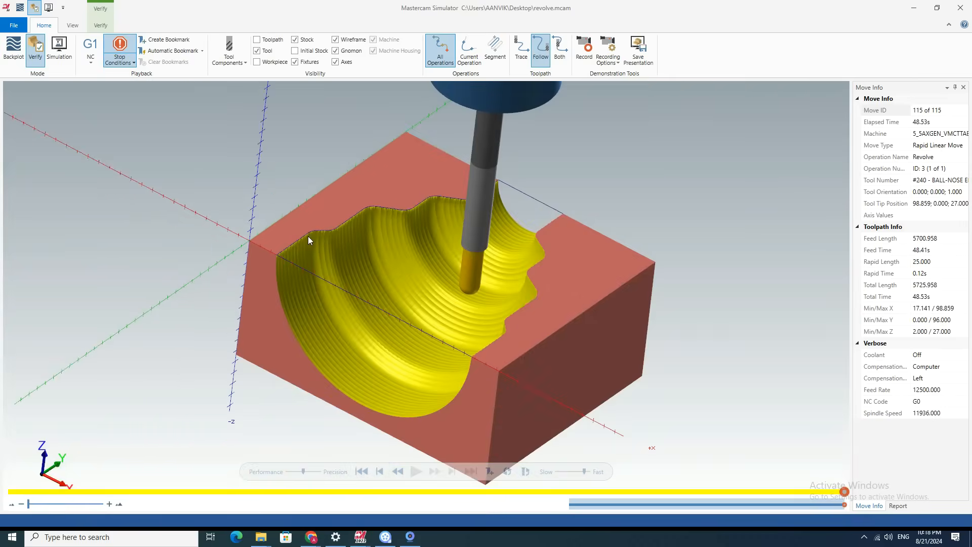
pyautogui.scroll(3, 358, 248)
pyautogui.scroll(-5, 360, 245)
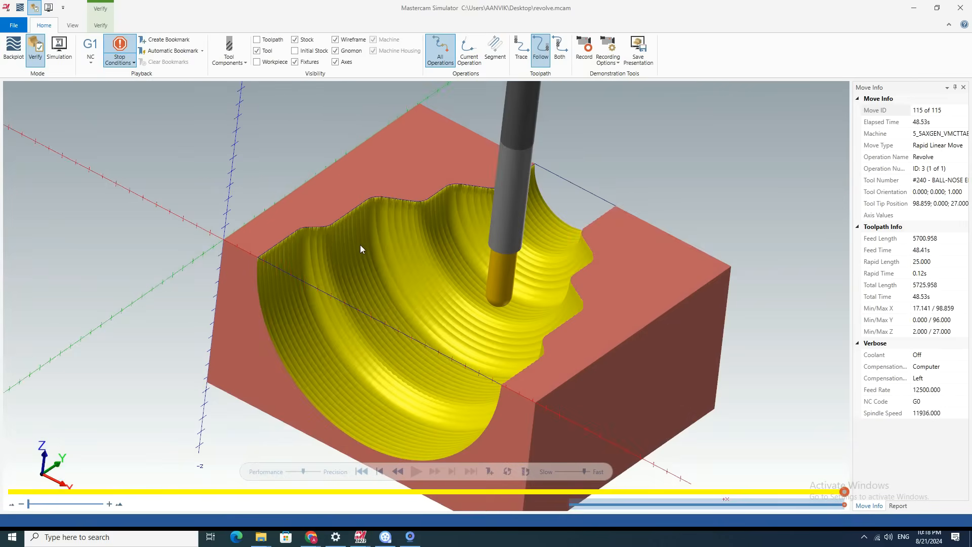
pyautogui.moveTo(367, 327)
pyautogui.mouseDown(button='middle')
pyautogui.moveTo(403, 292)
pyautogui.moveTo(369, 332)
pyautogui.moveTo(375, 316)
pyautogui.moveTo(341, 330)
pyautogui.moveTo(361, 328)
pyautogui.mouseUp(button='middle')
pyautogui.click(960, 7)
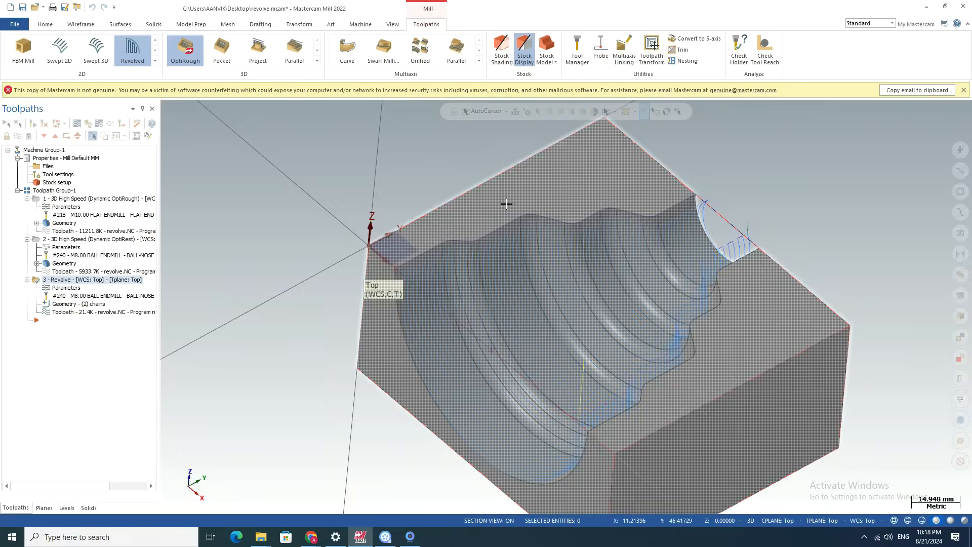
# Reduce the step size in the Revolve operation's revolved parameters and accept the change.
pyautogui.click(58, 288)
pyautogui.click(92, 122)
pyautogui.click(279, 234)
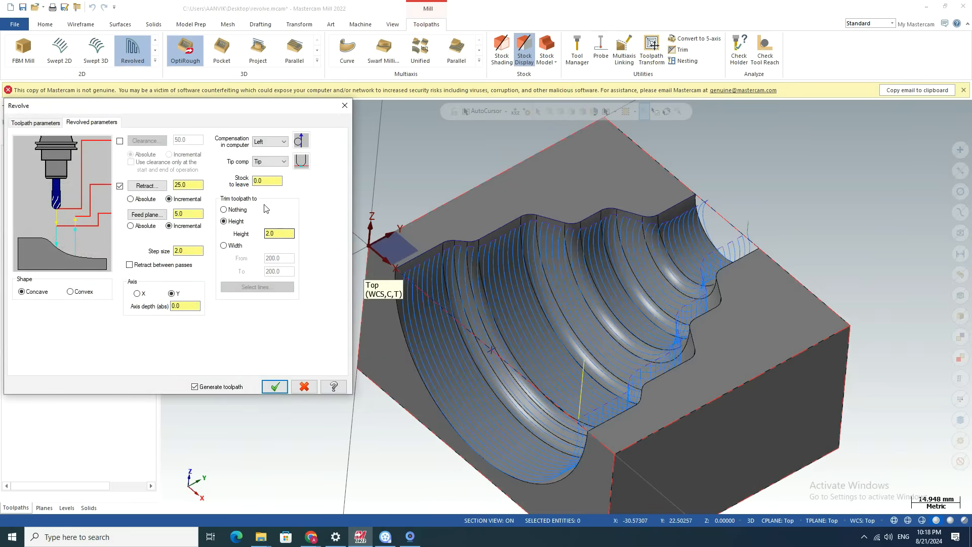
pyautogui.moveTo(186, 215); pyautogui.dragTo(151, 203)
pyautogui.moveTo(186, 251); pyautogui.dragTo(157, 247)
pyautogui.write('0.5')
pyautogui.click(275, 386)
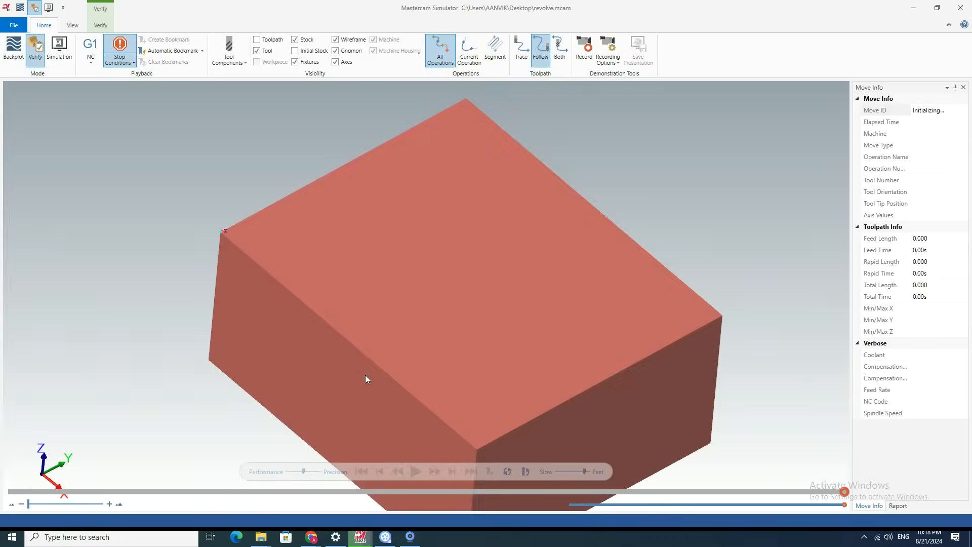
# Simulate the Revolve operation alone to the end and examine the machined cavity walls.
pyautogui.click(416, 471)
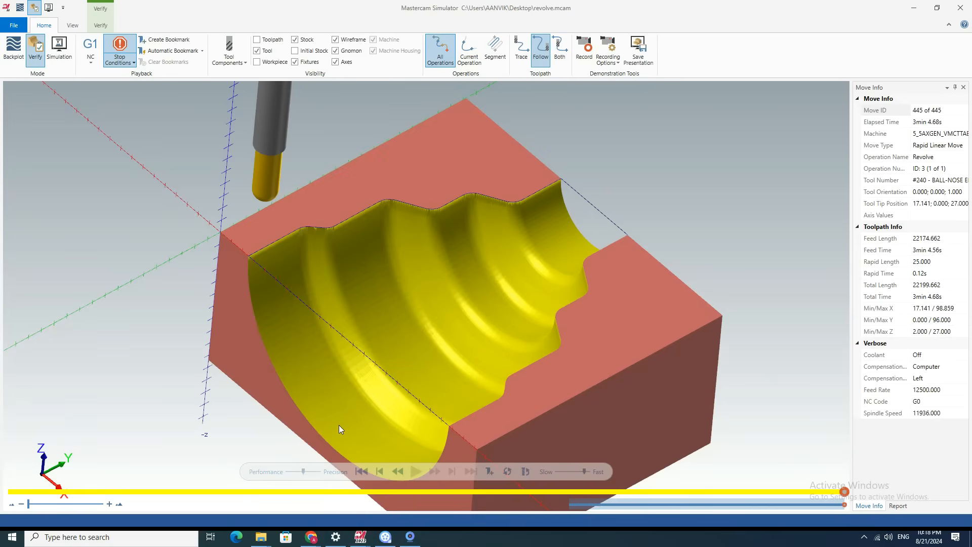
pyautogui.scroll(5, 426, 272)
pyautogui.scroll(-5, 427, 271)
pyautogui.moveTo(396, 321)
pyautogui.mouseDown(button='middle')
pyautogui.moveTo(444, 278)
pyautogui.moveTo(397, 330)
pyautogui.moveTo(432, 330)
pyautogui.moveTo(407, 312)
pyautogui.mouseUp(button='middle')
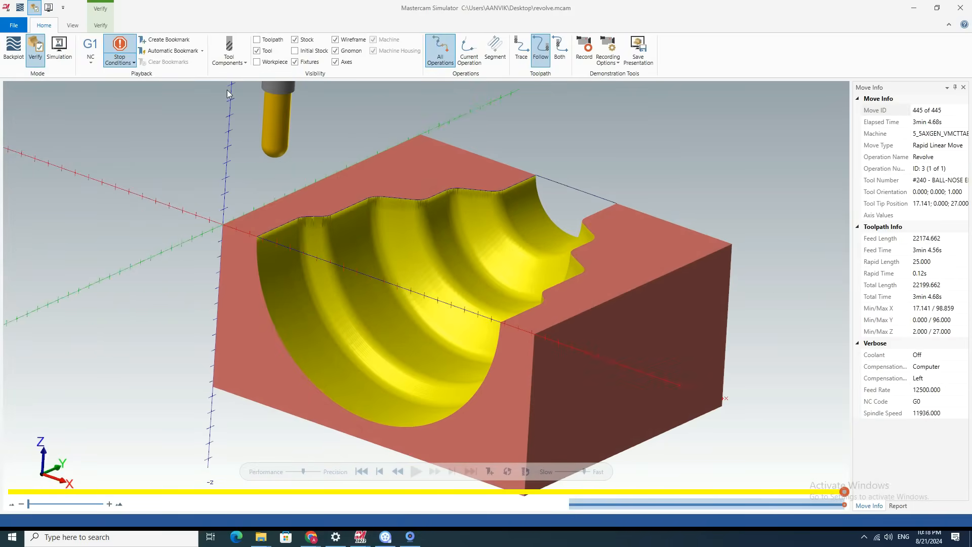
# Open the Compare analysis, overlay the workpiece on the machined stock, examine the cavity, and close the analysis.
pyautogui.click(100, 26)
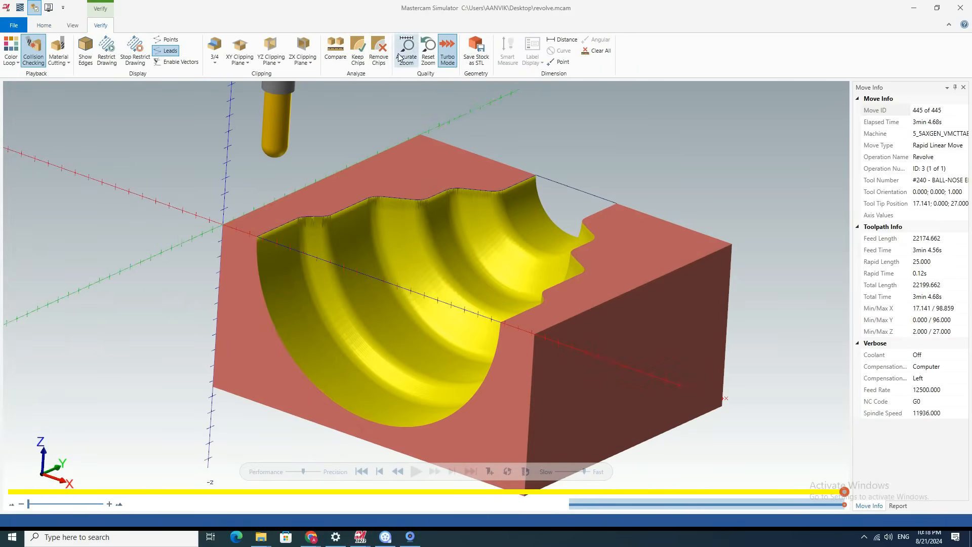
pyautogui.click(347, 52)
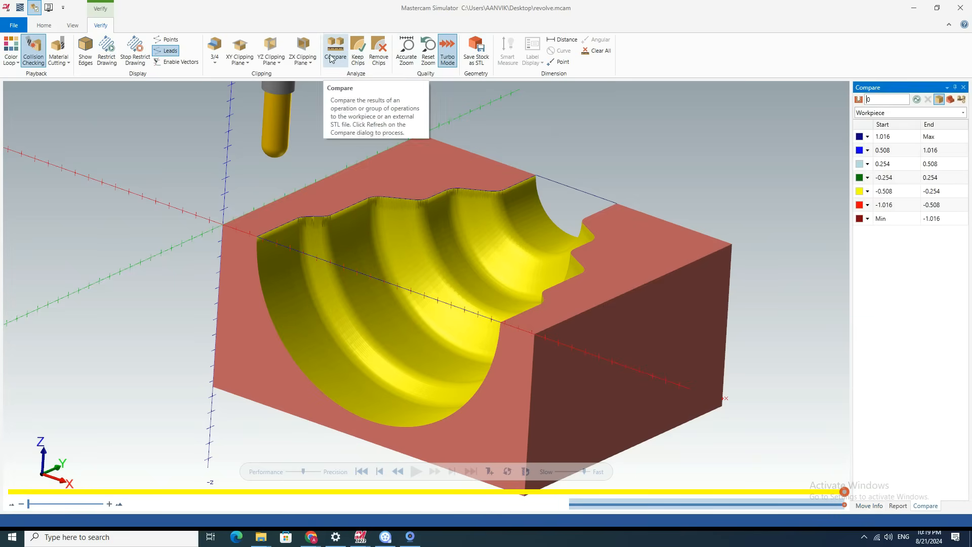
pyautogui.scroll(2, 411, 232)
pyautogui.scroll(-2, 411, 233)
pyautogui.click(950, 100)
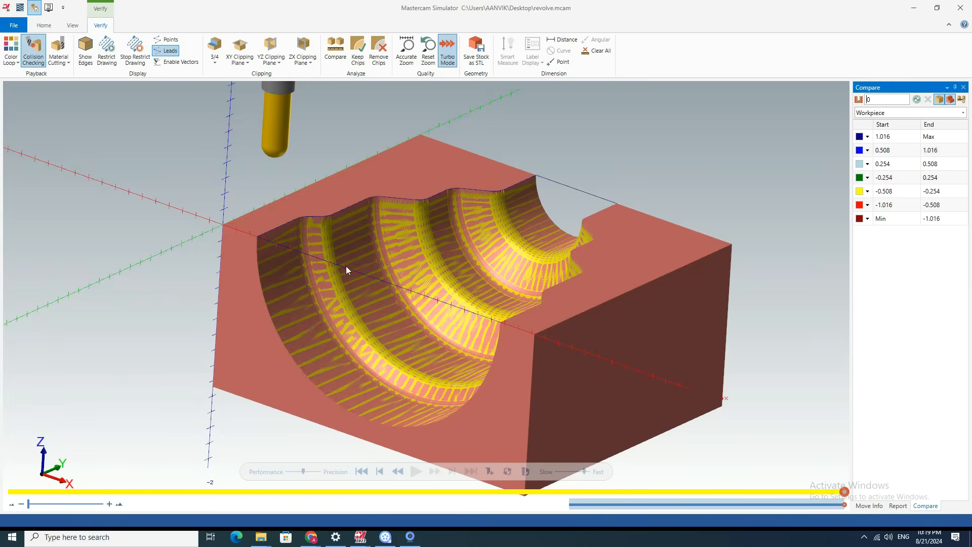
pyautogui.scroll(3, 375, 258)
pyautogui.scroll(-3, 429, 242)
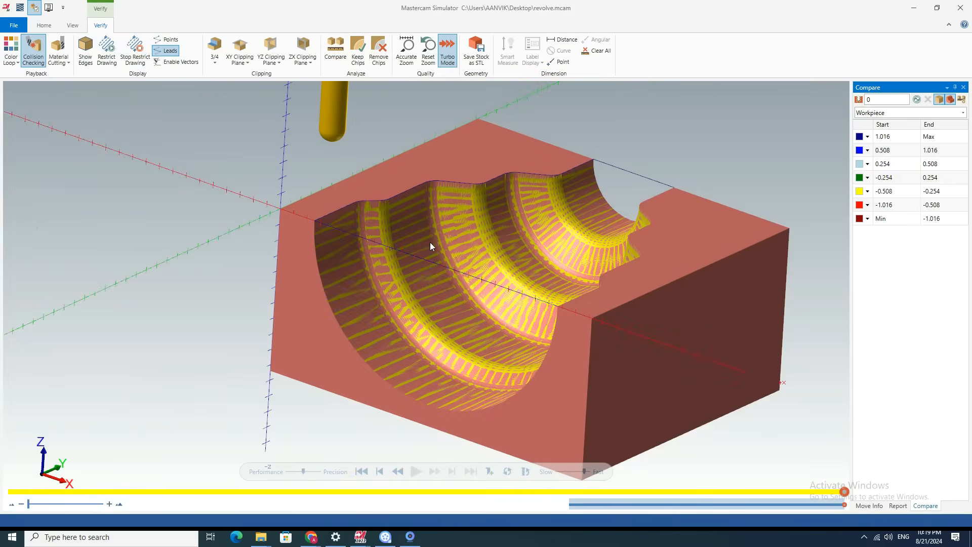
pyautogui.scroll(2, 555, 198)
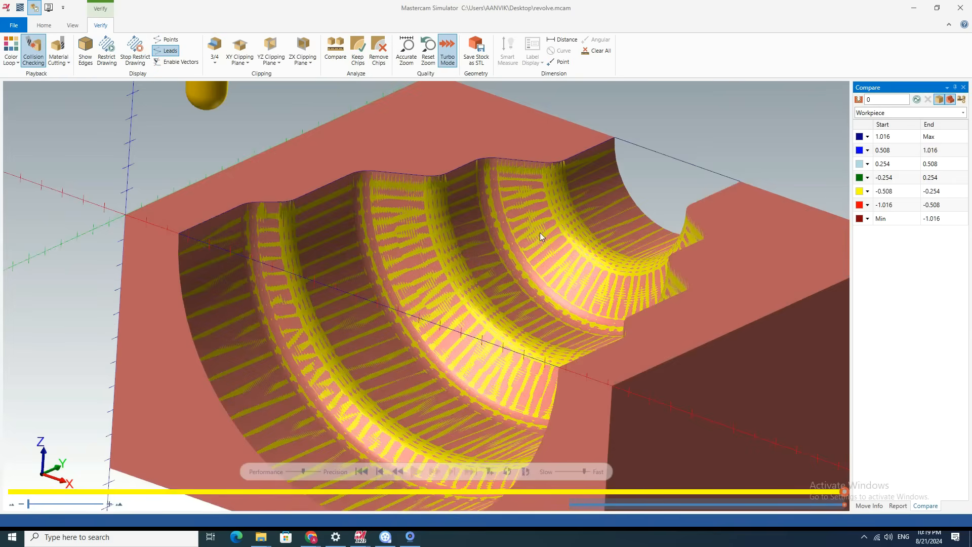
pyautogui.scroll(-3, 532, 217)
pyautogui.moveTo(500, 287)
pyautogui.mouseDown(button='middle')
pyautogui.moveTo(451, 303)
pyautogui.moveTo(464, 324)
pyautogui.moveTo(506, 286)
pyautogui.mouseUp(button='middle')
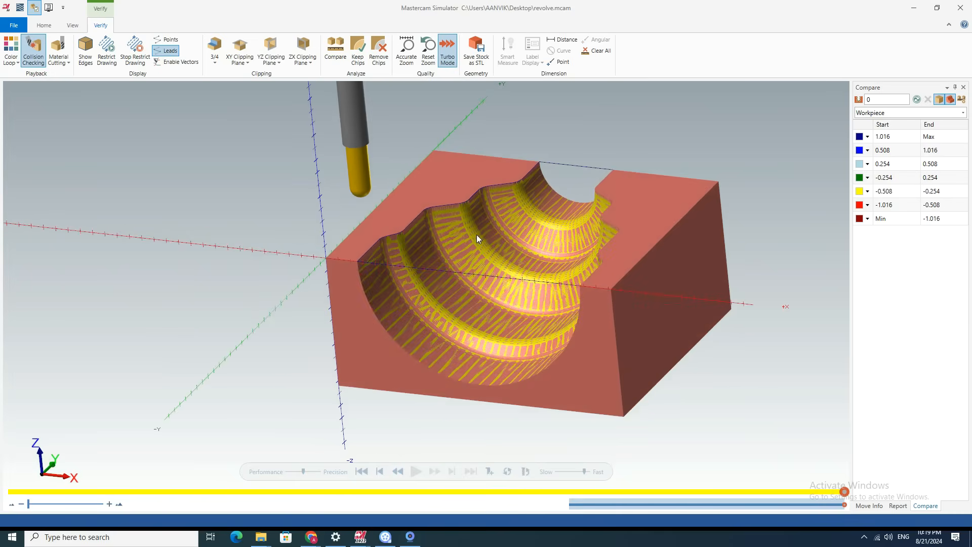
pyautogui.click(963, 87)
# Examine the overlap between workpiece and machined stock along the cavity's ridges up close from several angles.
pyautogui.moveTo(471, 241); pyautogui.dragTo(397, 245, button='middle')
pyautogui.scroll(5, 395, 243)
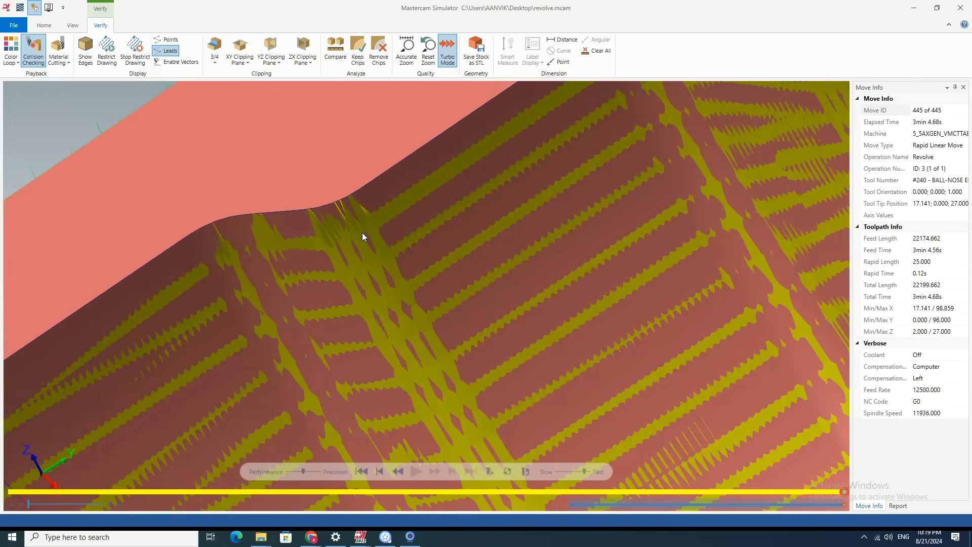
pyautogui.scroll(-5, 363, 232)
pyautogui.moveTo(358, 282); pyautogui.dragTo(410, 245, button='middle')
pyautogui.scroll(5, 357, 234)
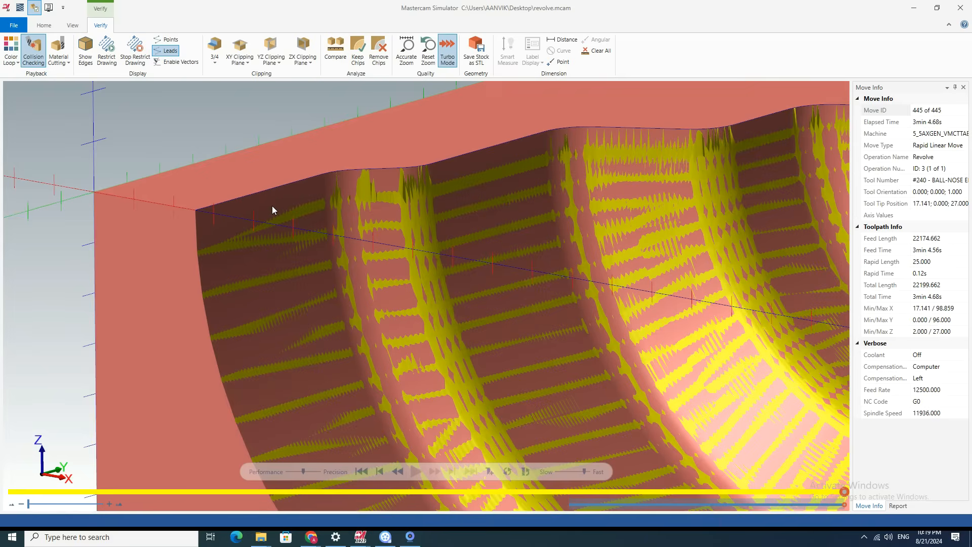
pyautogui.scroll(-5, 294, 259)
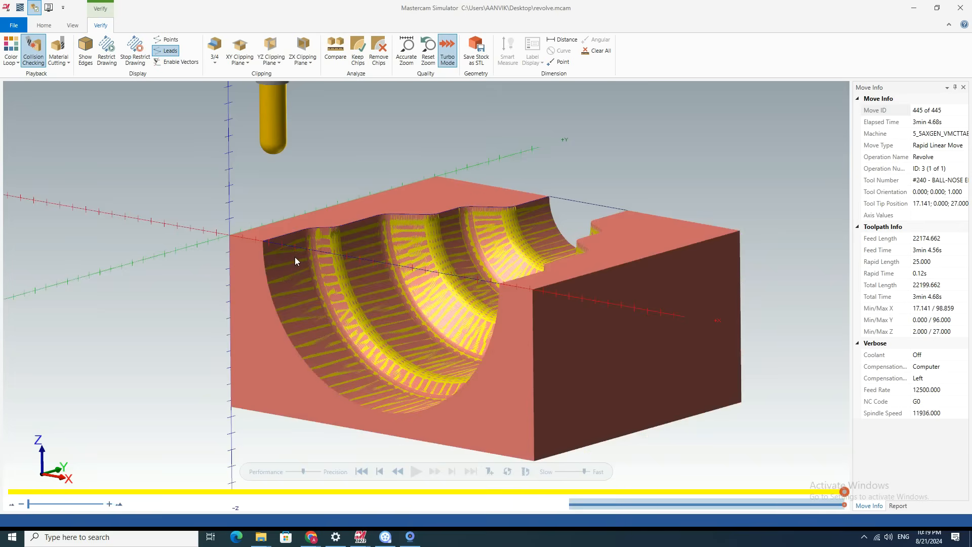
pyautogui.moveTo(305, 287)
pyautogui.mouseDown(button='middle')
pyautogui.moveTo(317, 253)
pyautogui.moveTo(308, 302)
pyautogui.mouseUp(button='middle')
pyautogui.scroll(10, 420, 199)
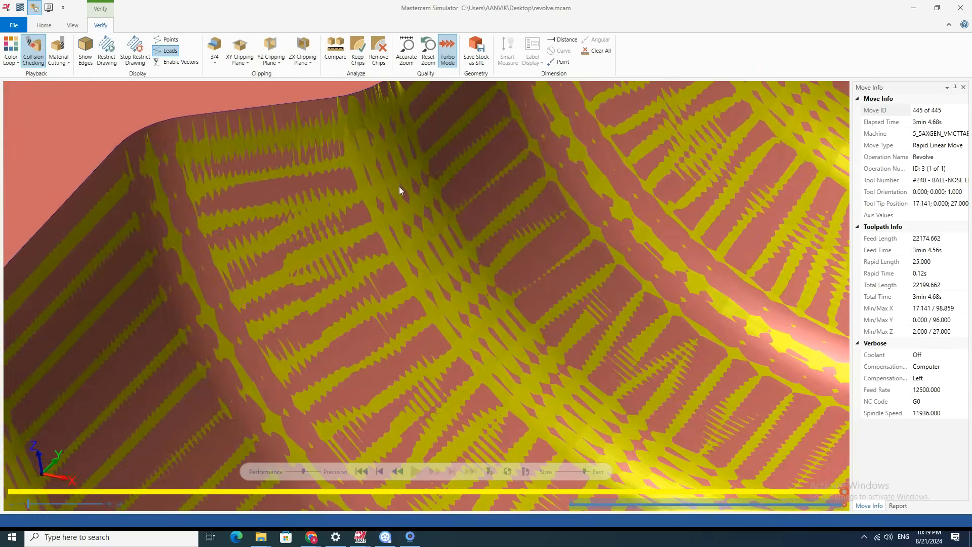
pyautogui.scroll(-8, 362, 181)
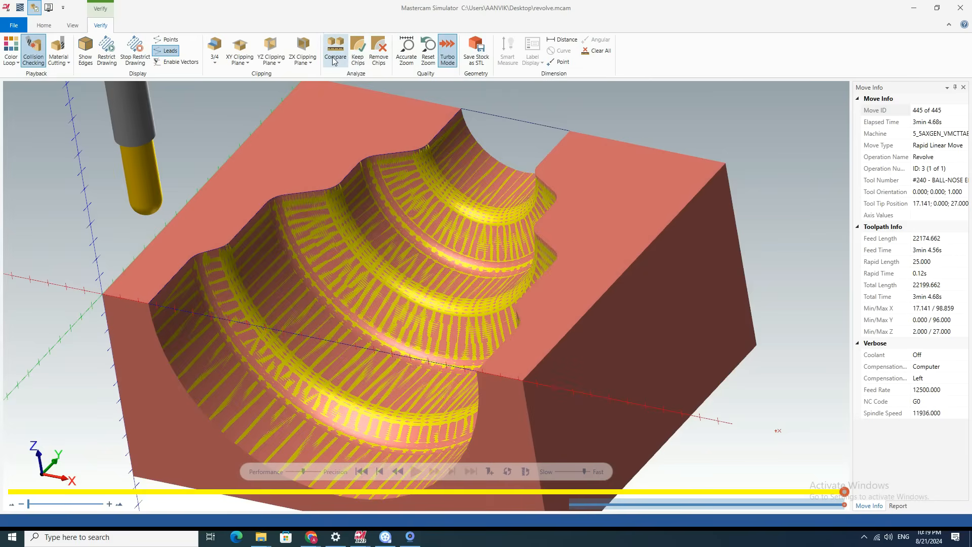
# Enable Keep Chips and set the Compare tolerance against the workpiece to 0.1.
pyautogui.click(357, 60)
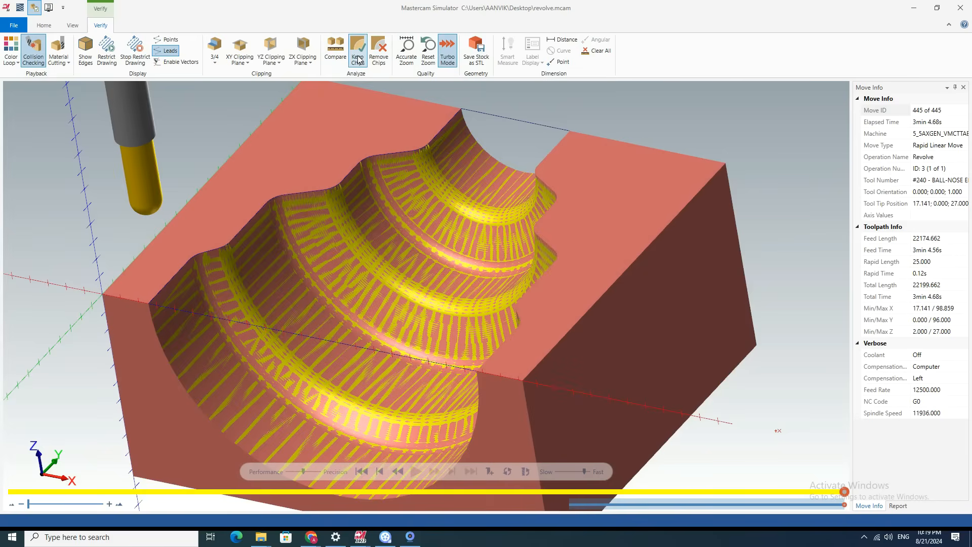
pyautogui.click(335, 51)
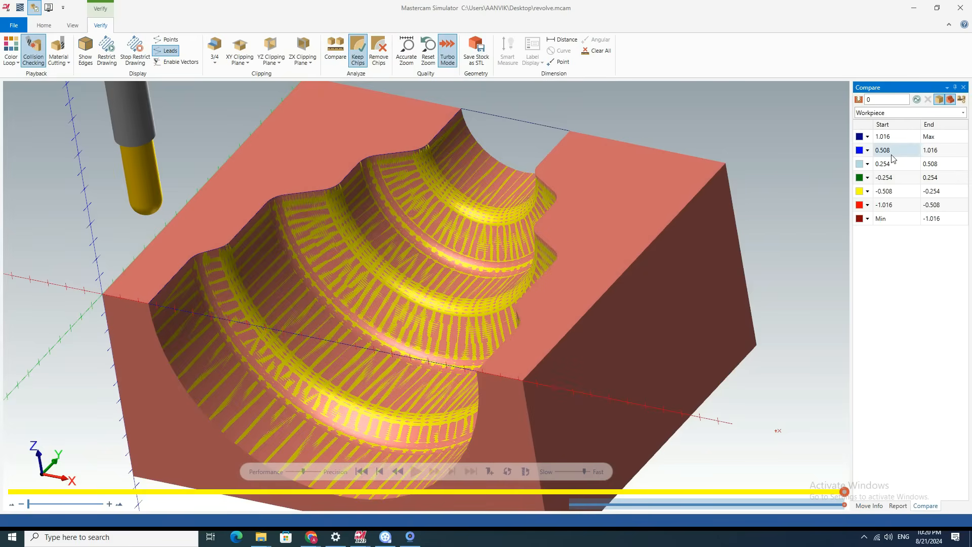
pyautogui.click(891, 138)
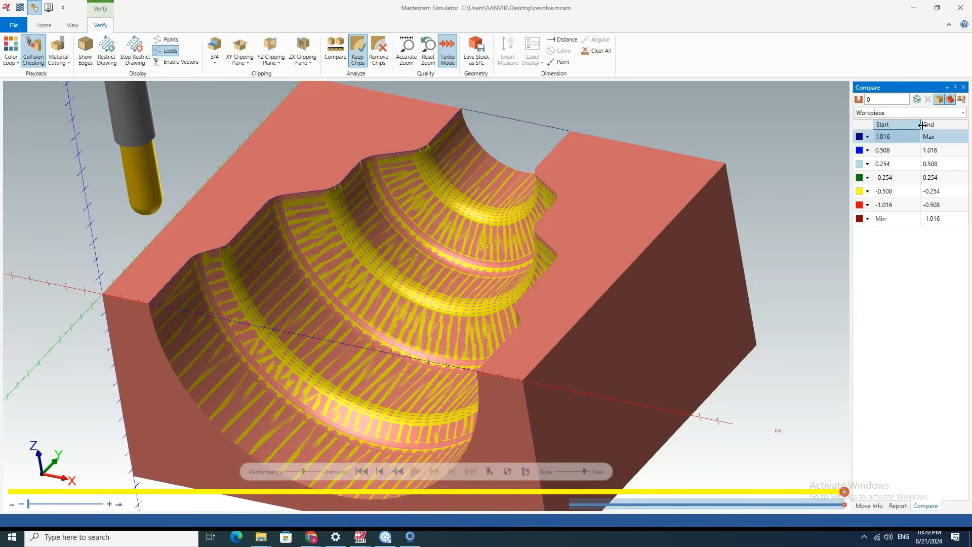
pyautogui.click(961, 99)
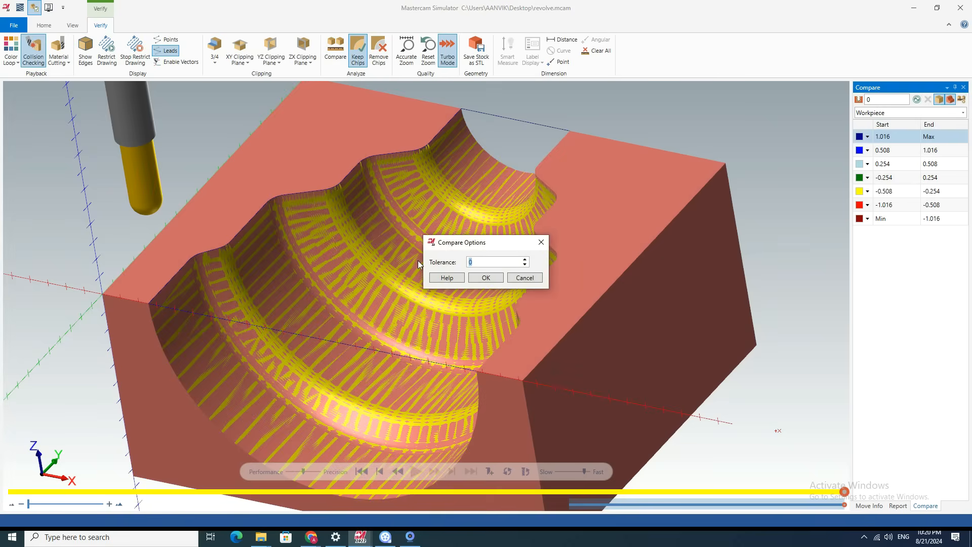
pyautogui.write('0.1')
pyautogui.click(495, 280)
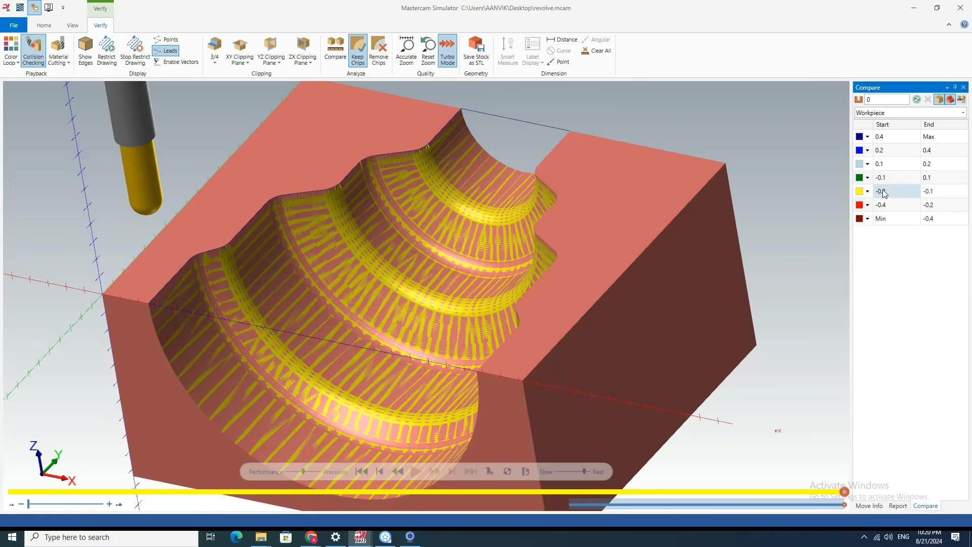
# Inspect the cavity overlay, hiding the machined stock to view the workpiece alone and showing it again.
pyautogui.scroll(3, 398, 289)
pyautogui.scroll(-4, 398, 289)
pyautogui.scroll(2, 397, 290)
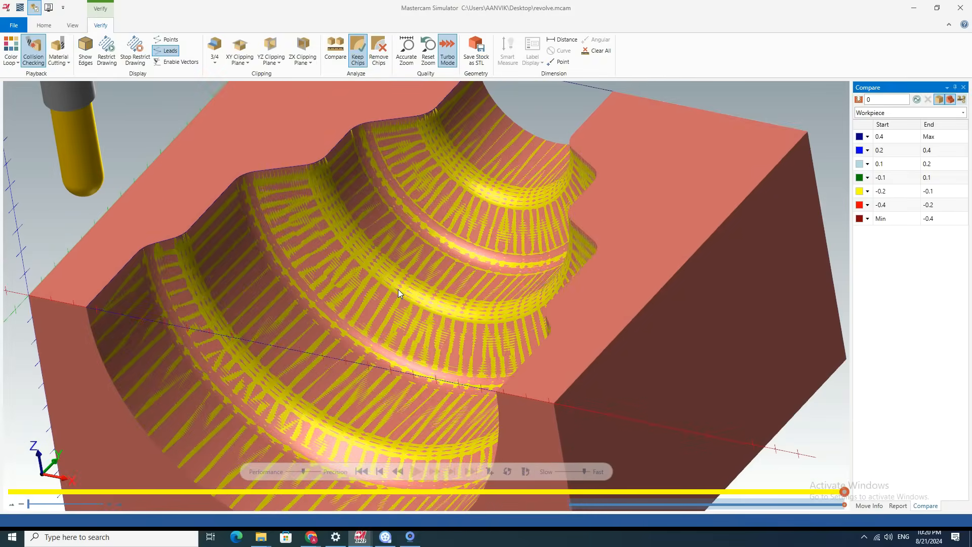
pyautogui.scroll(-3, 443, 248)
pyautogui.moveTo(439, 254)
pyautogui.mouseDown(button='middle')
pyautogui.moveTo(492, 232)
pyautogui.moveTo(436, 254)
pyautogui.moveTo(432, 238)
pyautogui.mouseUp(button='middle')
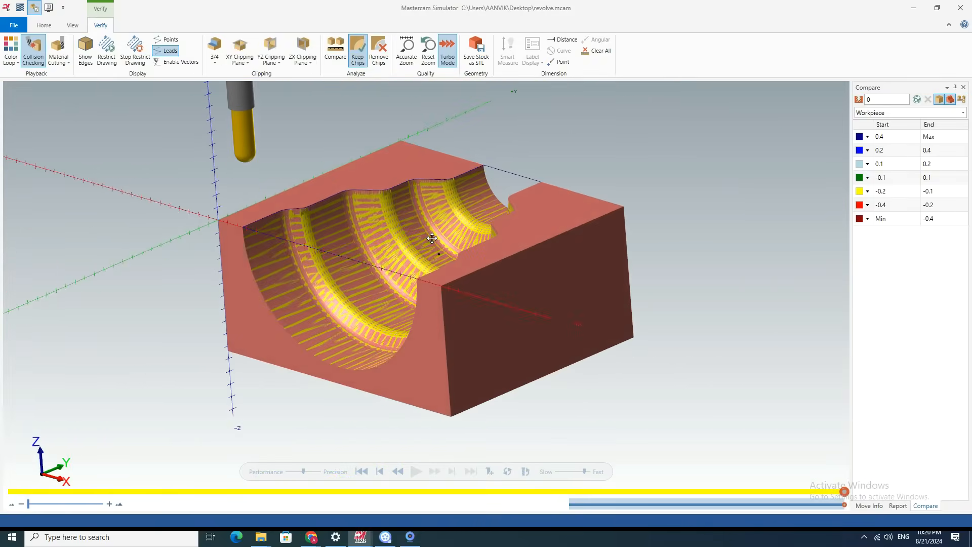
pyautogui.click(939, 101)
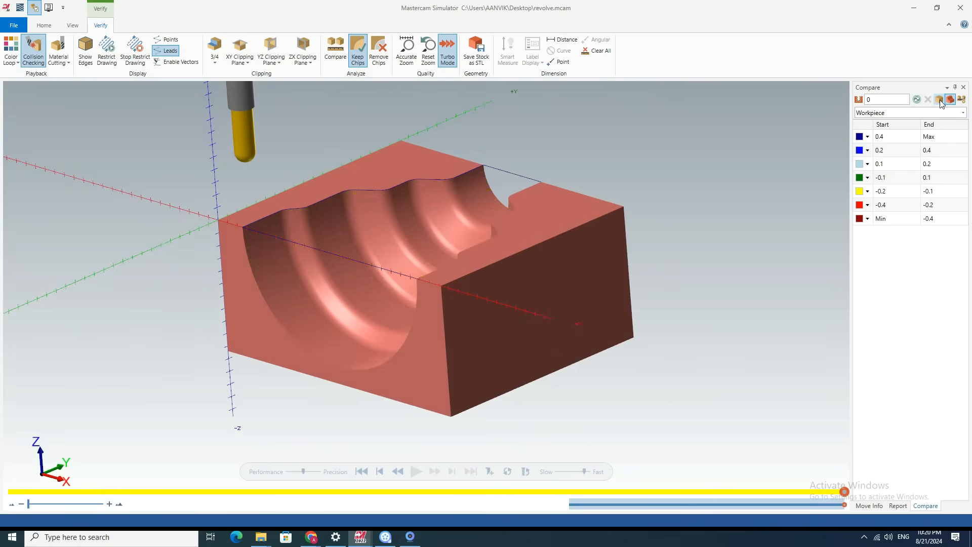
pyautogui.click(939, 100)
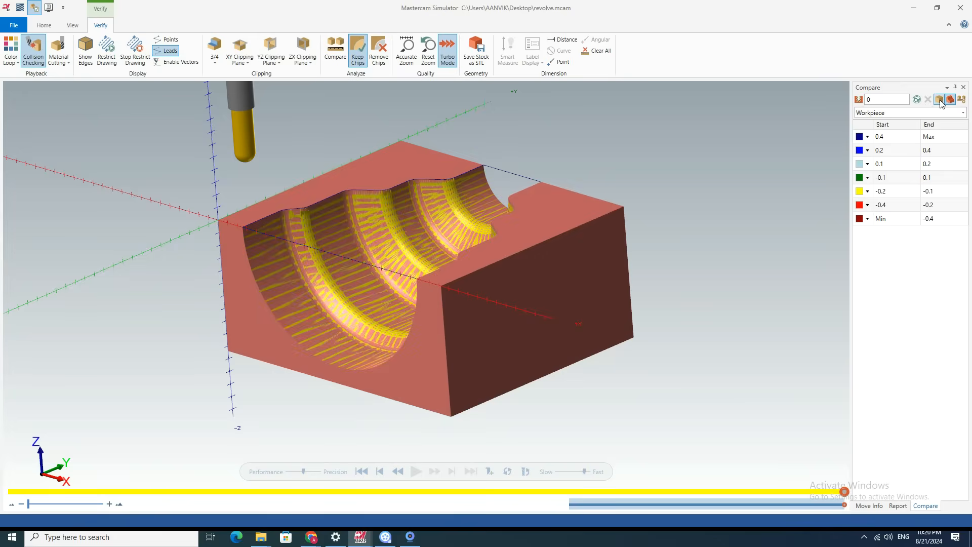
# Hide the workpiece and examine the machined stock along the cavity's upper edge up close.
pyautogui.click(950, 102)
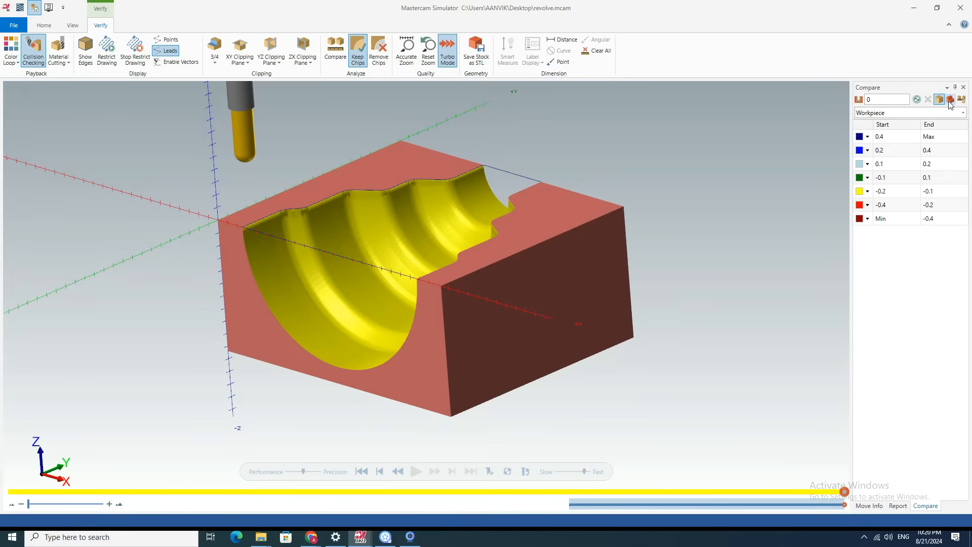
pyautogui.scroll(3, 338, 214)
pyautogui.scroll(3, 227, 223)
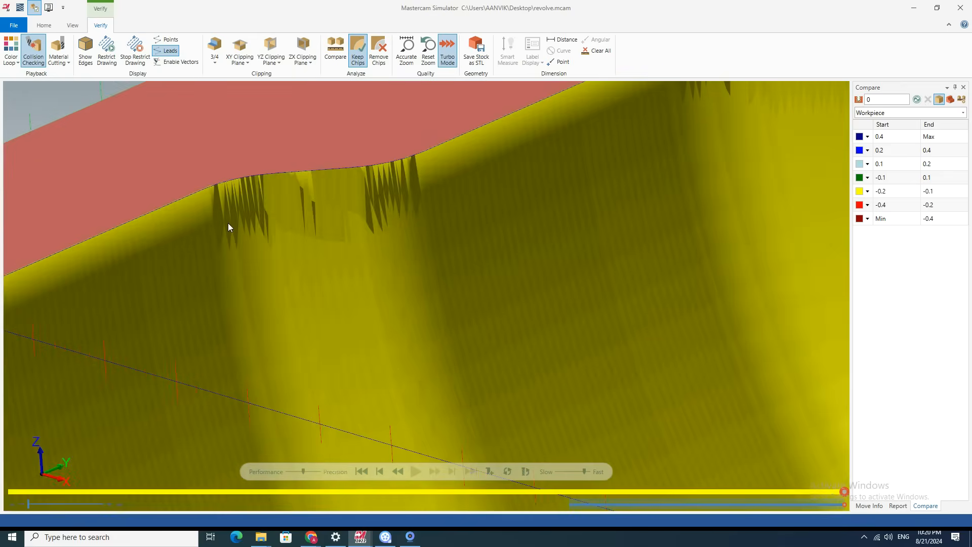
pyautogui.scroll(-6, 229, 223)
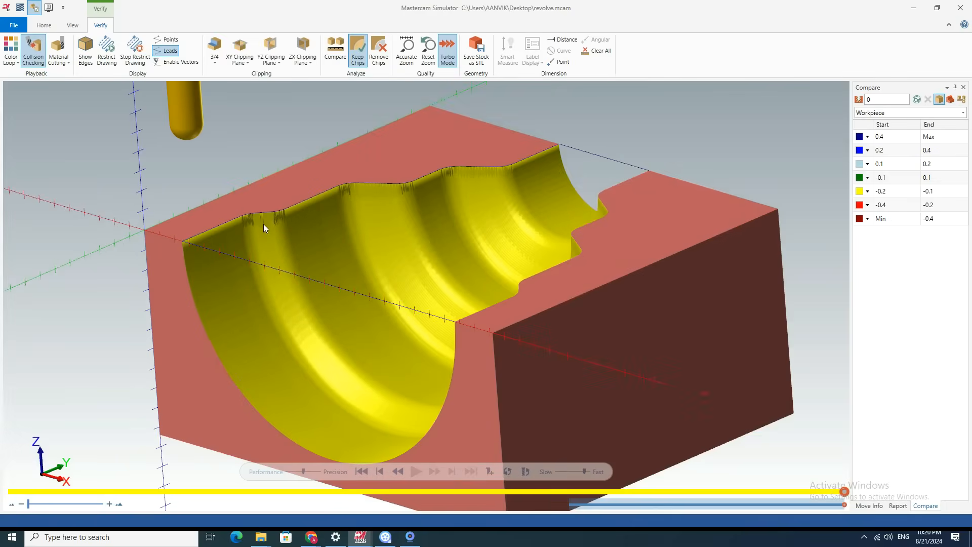
# Hide and reshow the machined stock, show the workpiece again, and close the simulator.
pyautogui.click(939, 101)
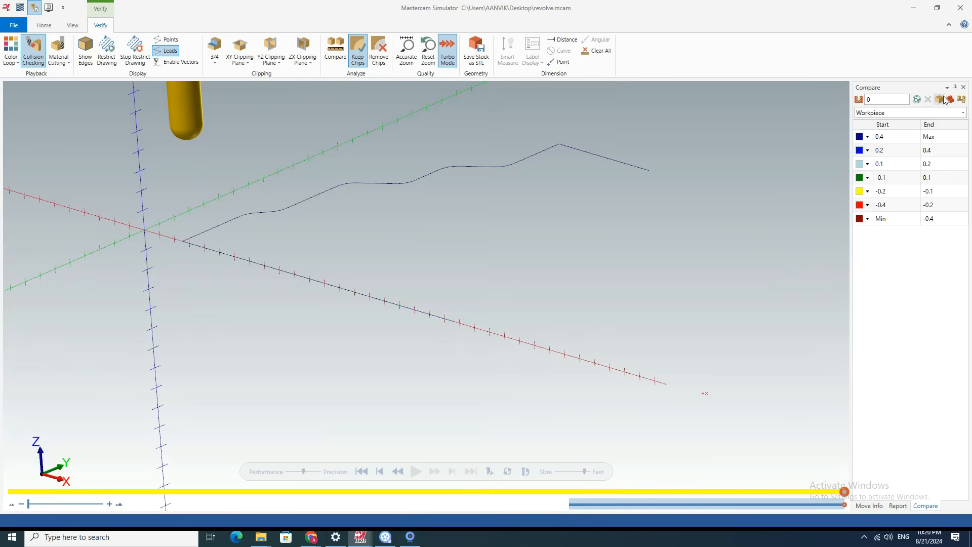
pyautogui.click(939, 100)
pyautogui.click(949, 100)
pyautogui.scroll(-4, 541, 228)
pyautogui.moveTo(455, 286); pyautogui.dragTo(738, 155, button='middle')
pyautogui.click(960, 7)
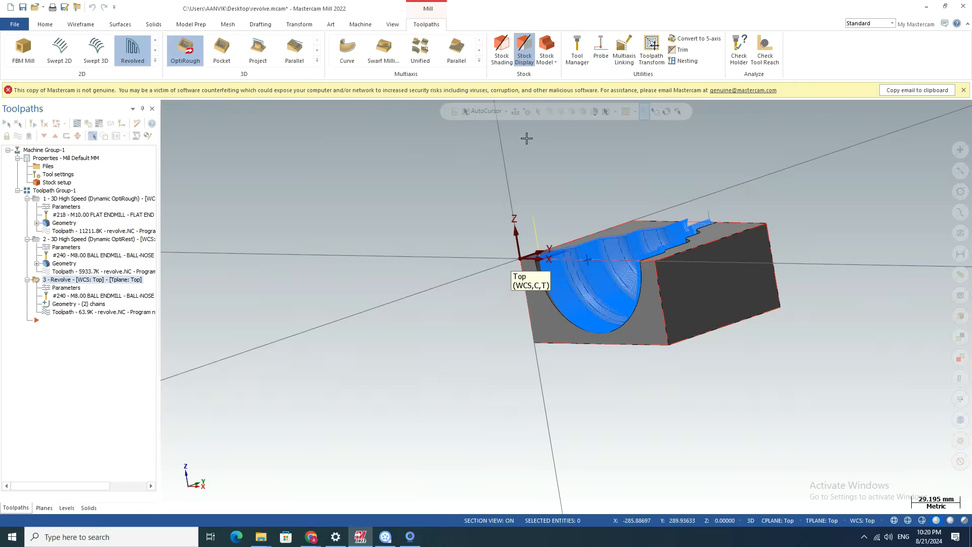
# Inspect the Revolve passes on the part, and display the OptiRough and OptiRest toolpaths one after the other.
pyautogui.scroll(4, 632, 256)
pyautogui.scroll(3, 597, 301)
pyautogui.scroll(-5, 198, 316)
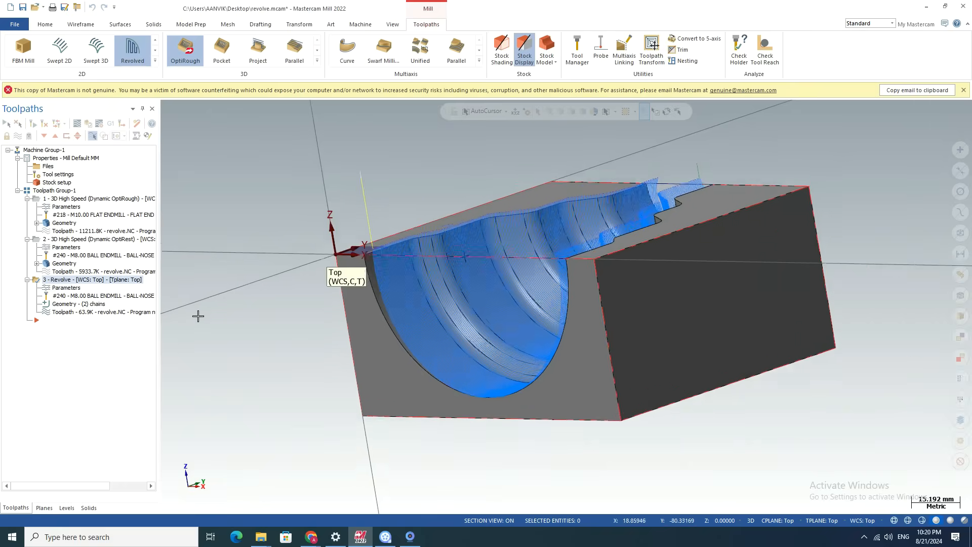
pyautogui.moveTo(319, 234); pyautogui.dragTo(361, 258, button='middle')
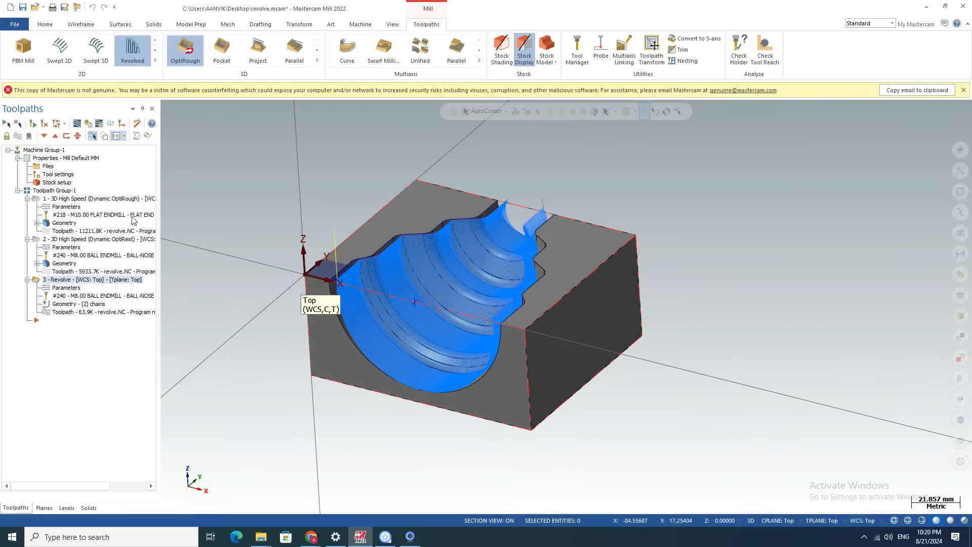
pyautogui.click(81, 198)
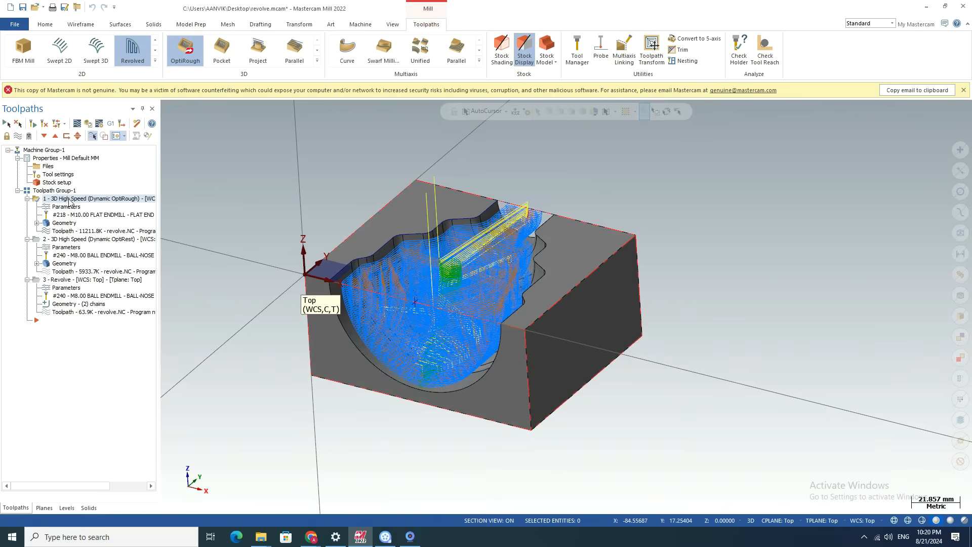
pyautogui.click(71, 240)
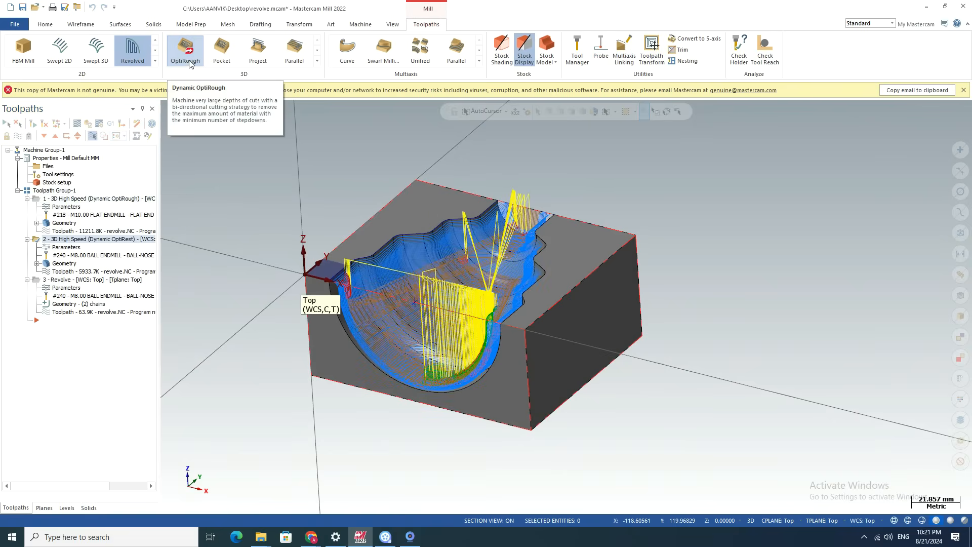
# Start a surface rough Pocket toolpath using all faces of the part as drive geometry, without a containment boundary.
pyautogui.click(221, 50)
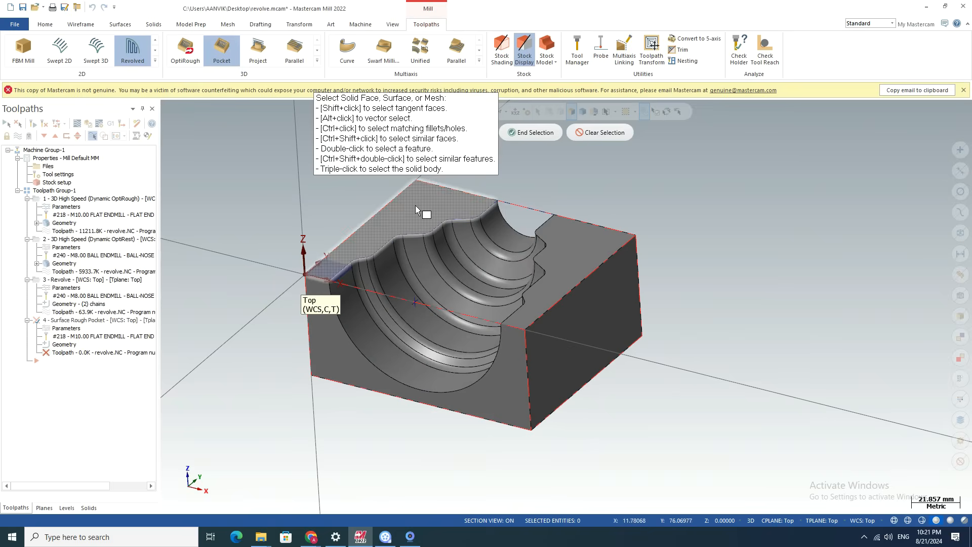
pyautogui.scroll(-1, 728, 319)
pyautogui.scroll(-2, 719, 317)
pyautogui.moveTo(408, 206); pyautogui.dragTo(774, 431)
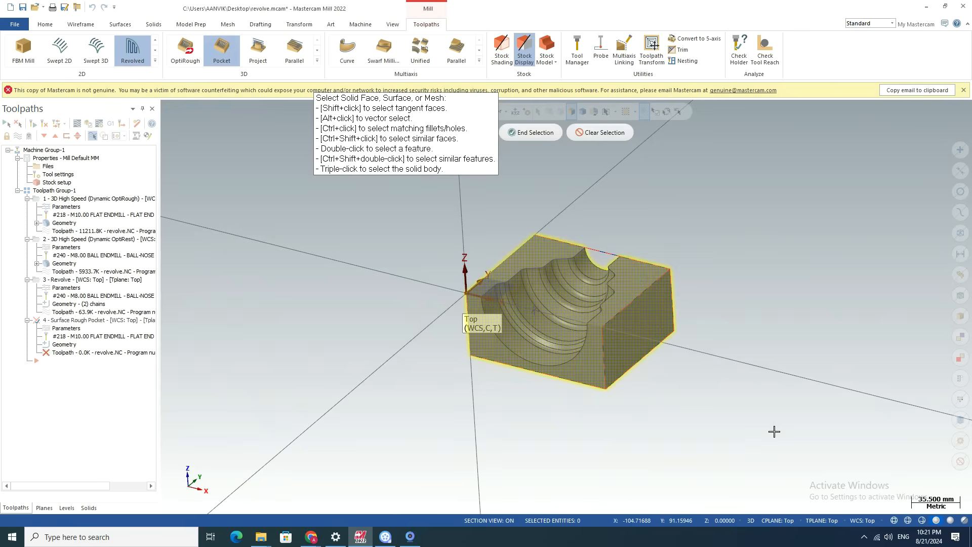
pyautogui.click(534, 133)
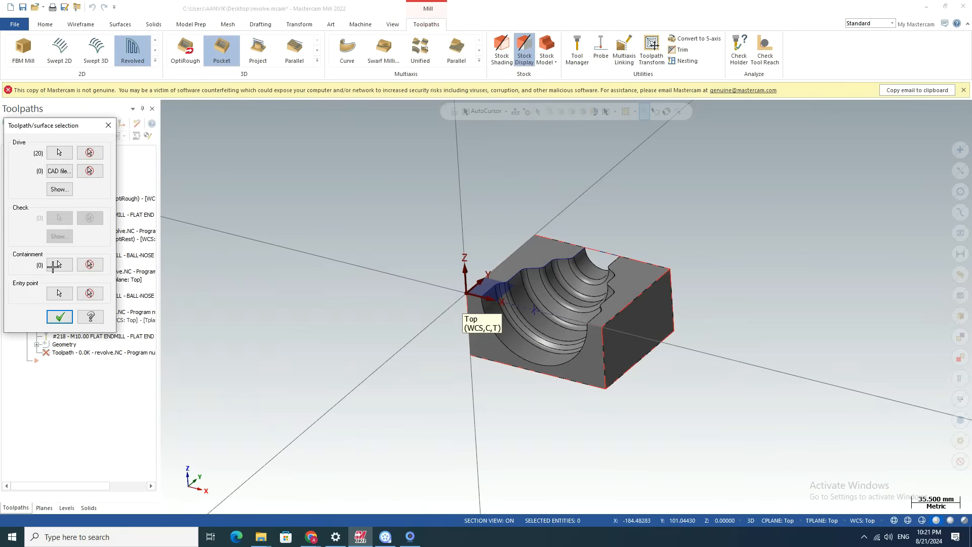
pyautogui.click(59, 316)
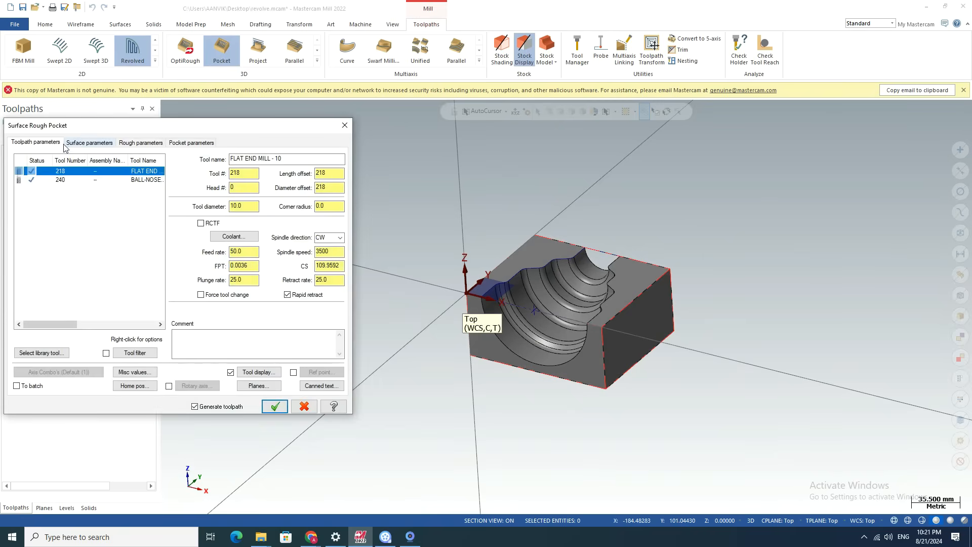
# Review the surface, rough and pocket parameters of the Surface Rough Pocket toolpath, and discard the operation.
pyautogui.click(86, 142)
pyautogui.click(132, 141)
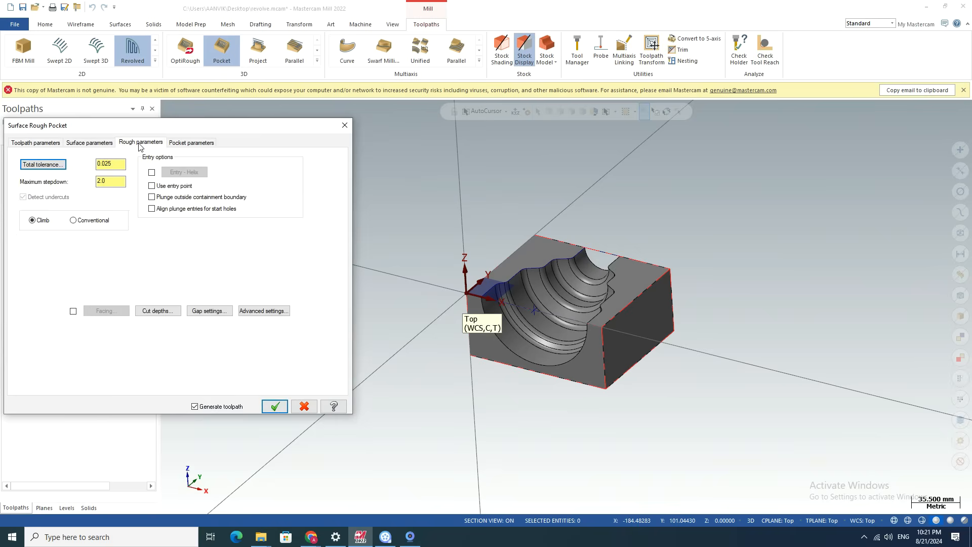
pyautogui.click(181, 146)
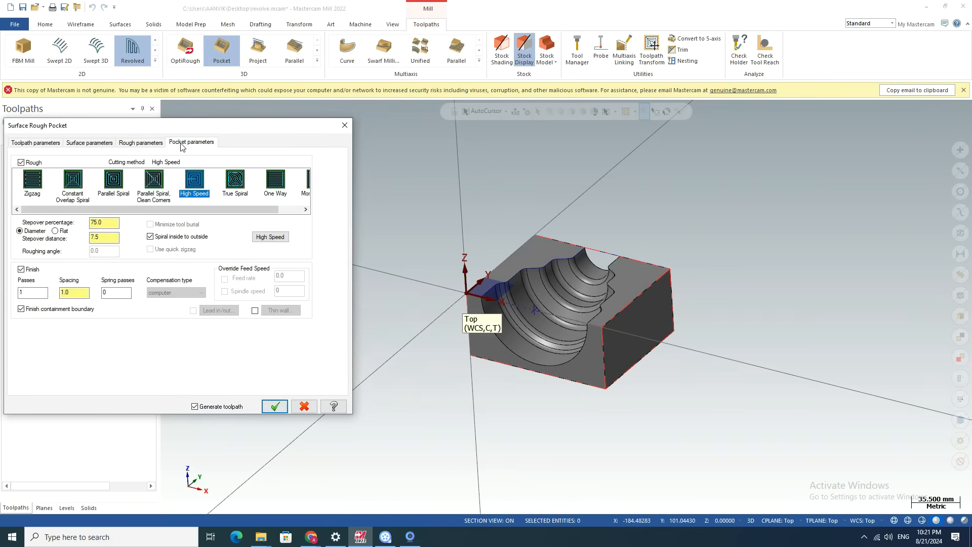
pyautogui.click(345, 125)
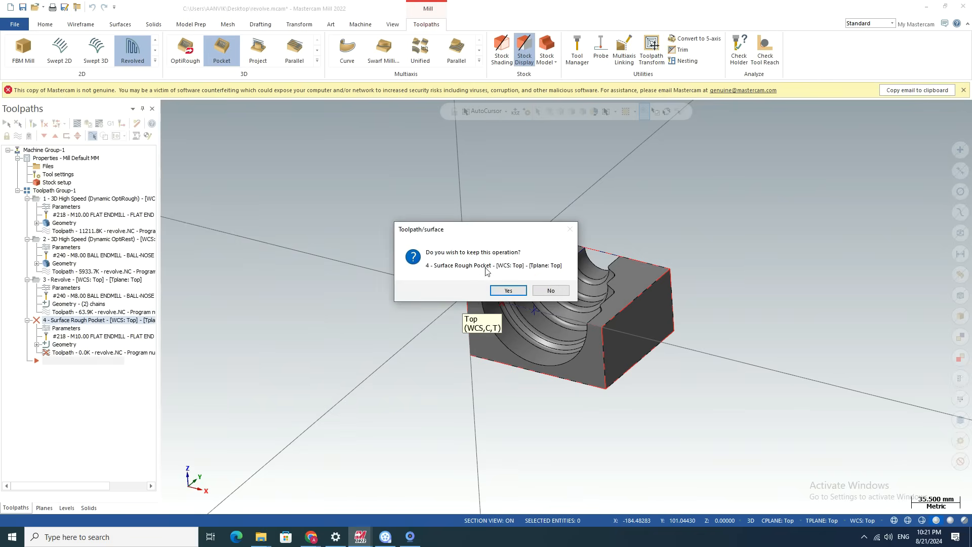
pyautogui.click(548, 291)
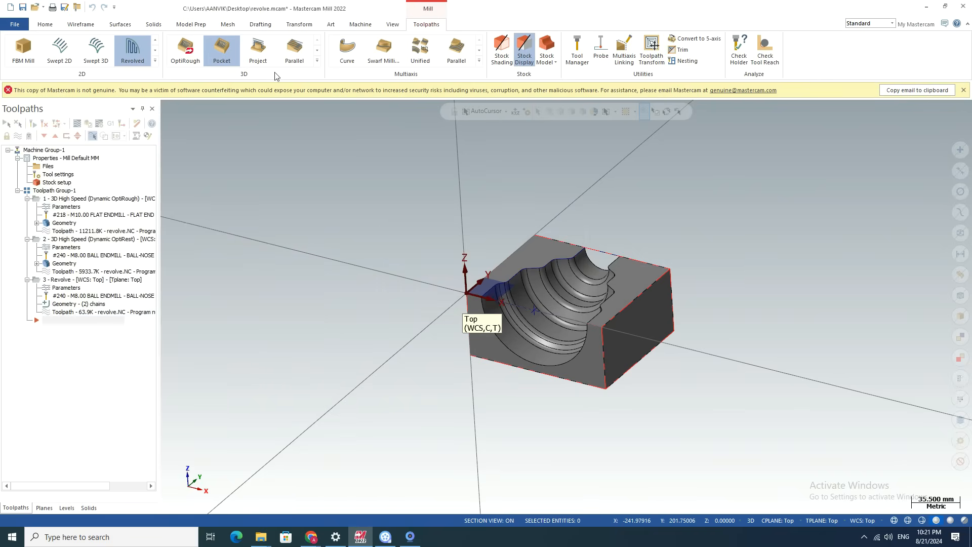
# Start a 3D high speed Area Roughing toolpath to view its model geometry settings, and discard the operation.
pyautogui.click(317, 61)
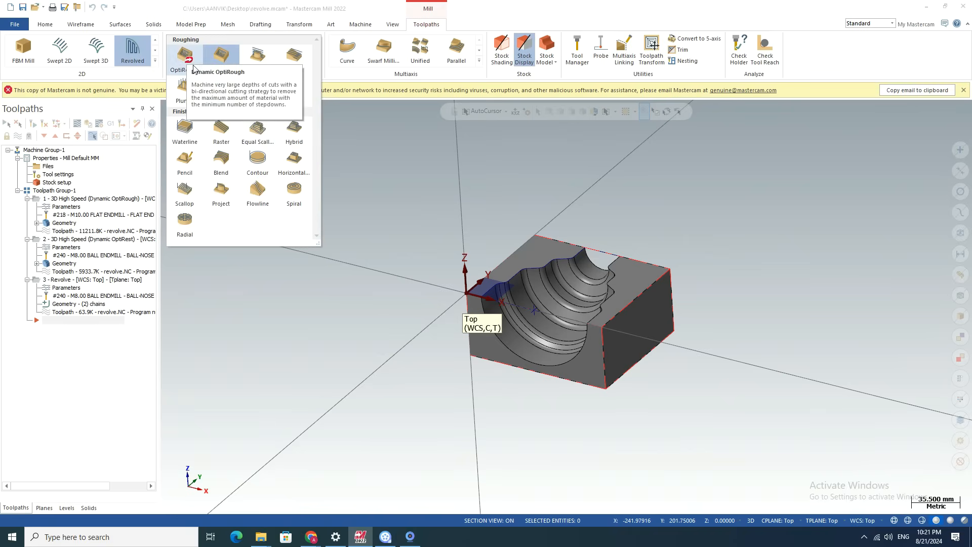
pyautogui.click(222, 55)
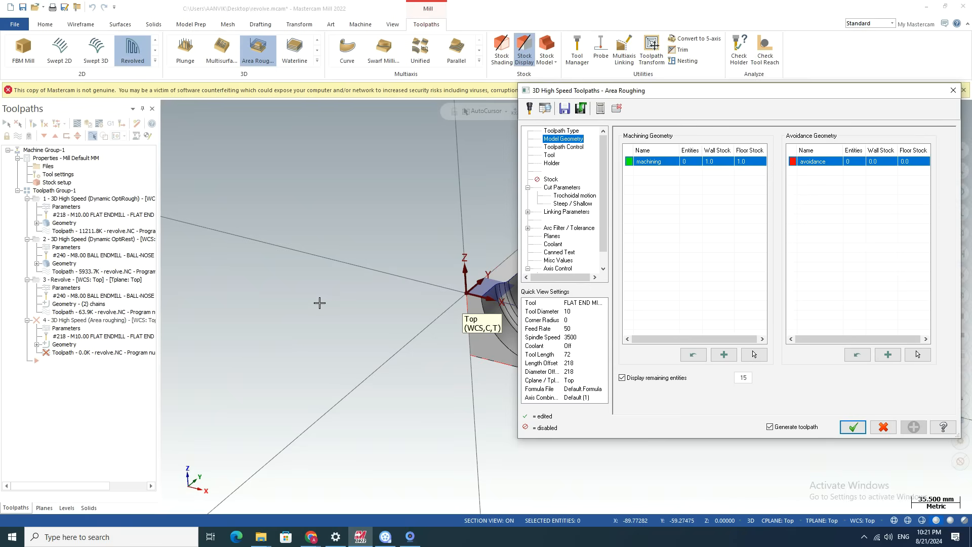
pyautogui.scroll(-5, 319, 260)
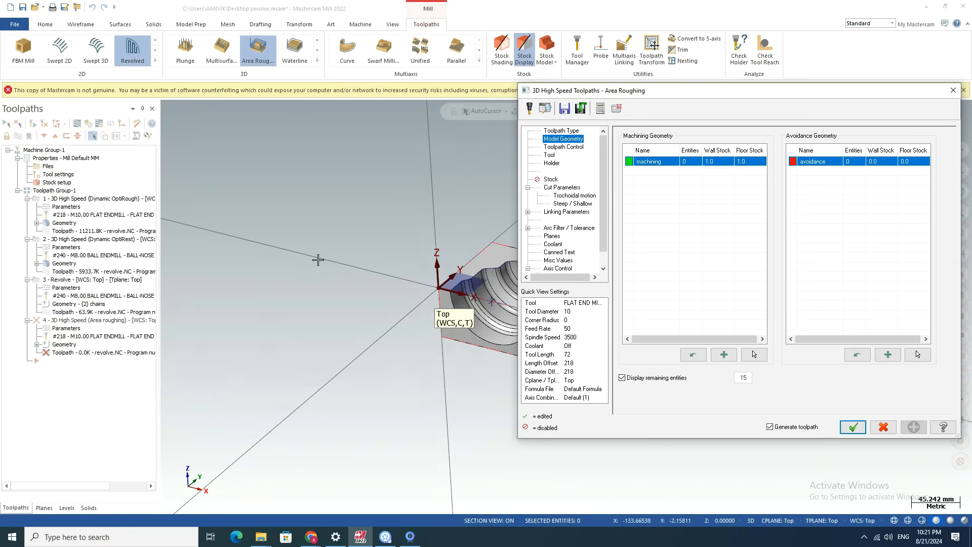
pyautogui.scroll(5, 452, 251)
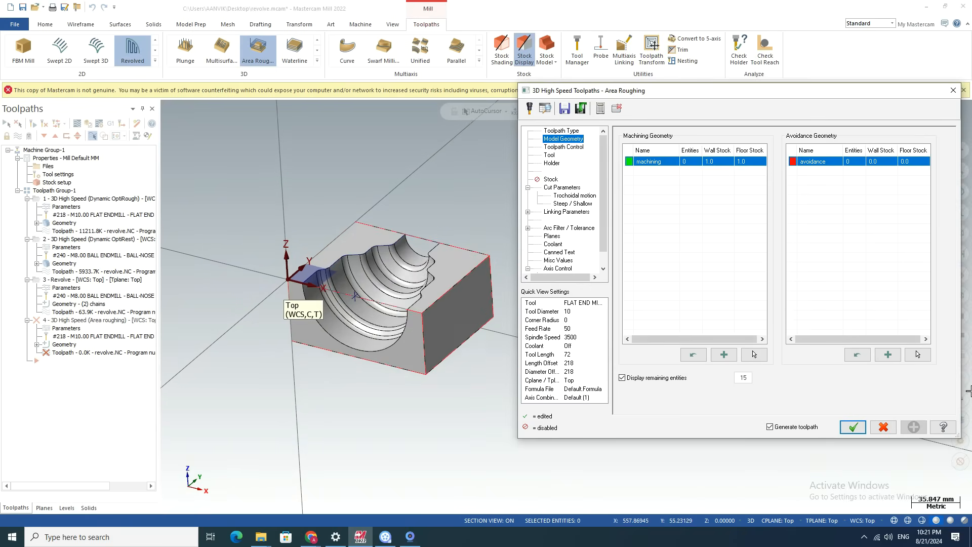
pyautogui.click(883, 426)
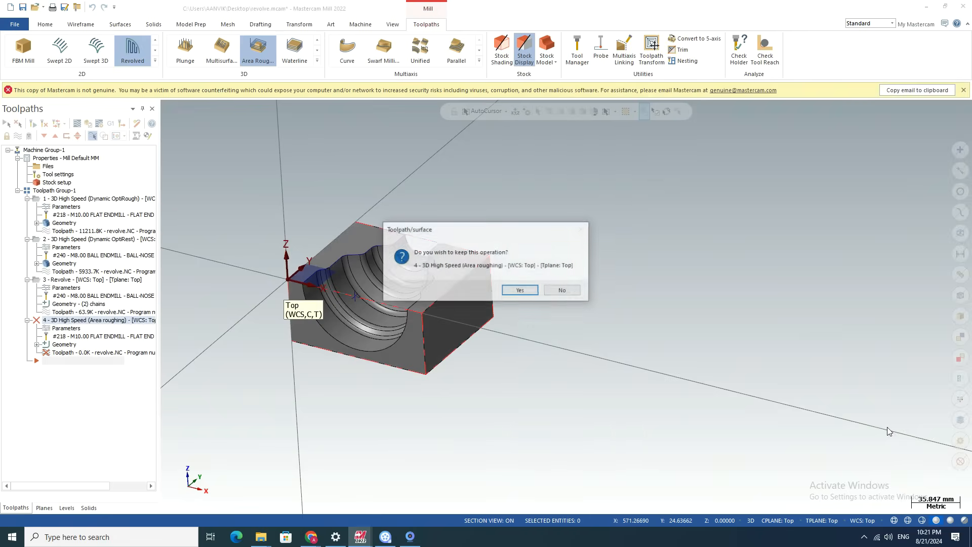
pyautogui.click(561, 290)
# Examine the part's stepped revolved cavity up close from different angles.
pyautogui.scroll(5, 299, 296)
pyautogui.scroll(-5, 627, 286)
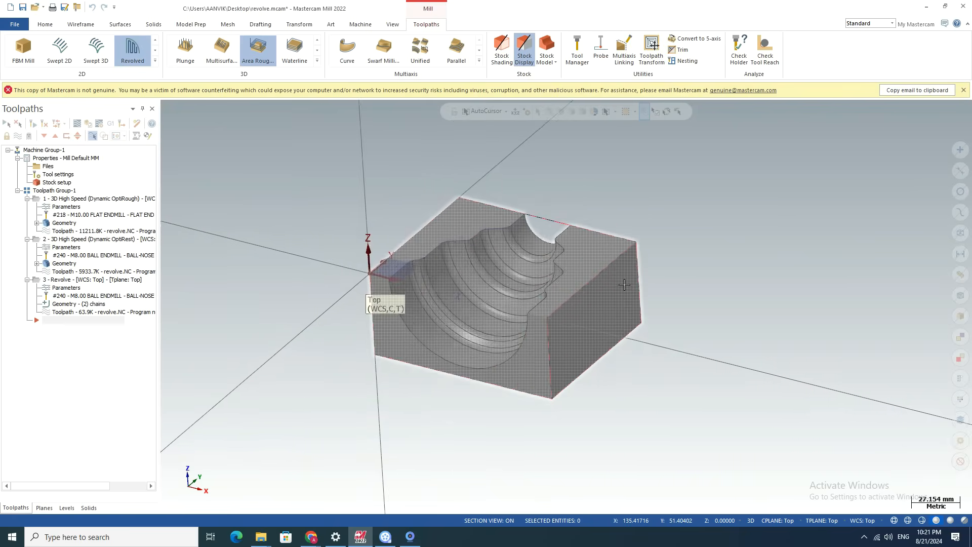
pyautogui.scroll(5, 481, 288)
pyautogui.moveTo(401, 238); pyautogui.dragTo(361, 247, button='middle')
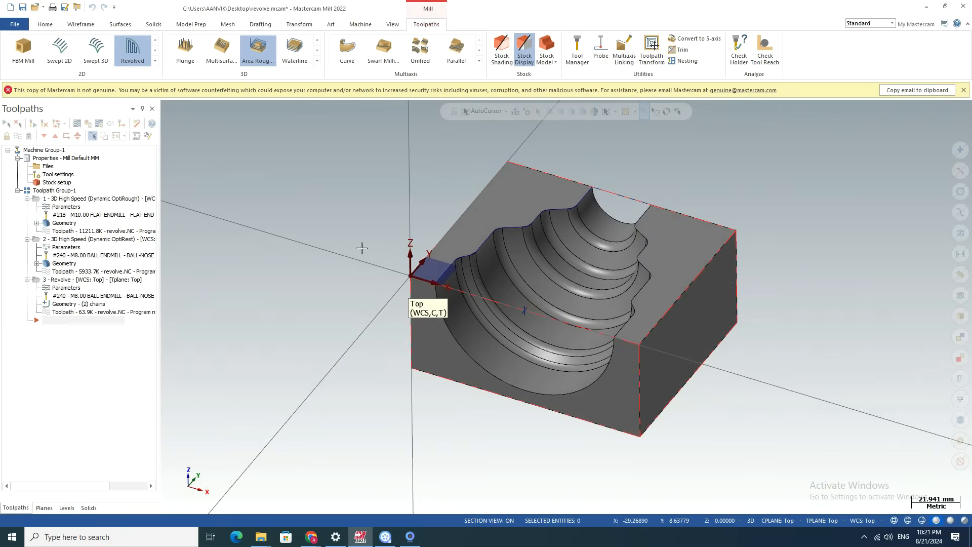
pyautogui.scroll(-3, 362, 247)
pyautogui.scroll(3, 361, 247)
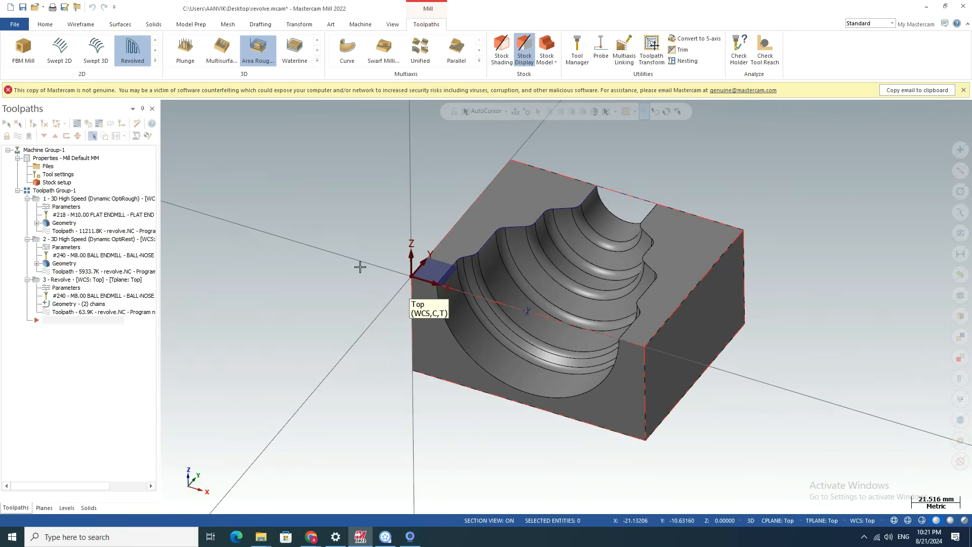
pyautogui.scroll(2, 324, 291)
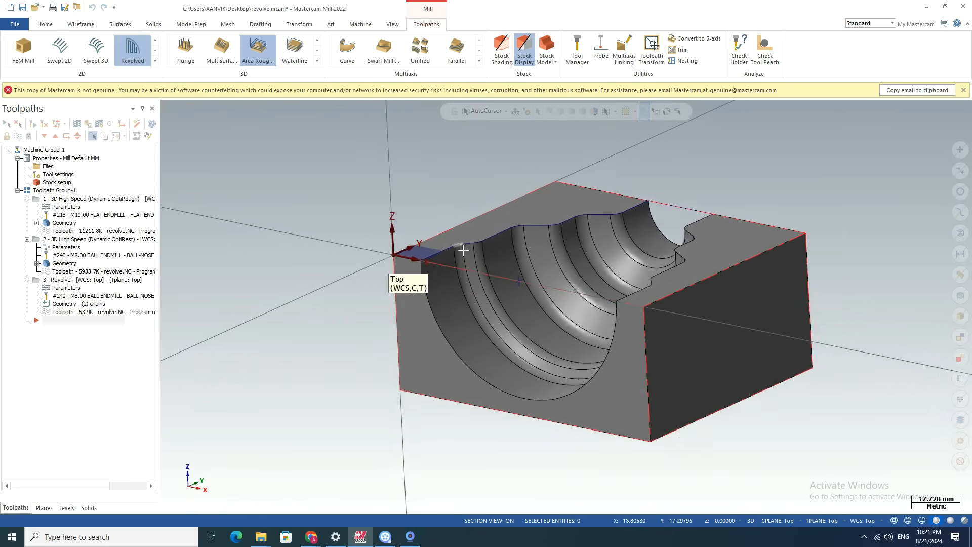
pyautogui.scroll(3, 482, 236)
pyautogui.scroll(1, 483, 237)
pyautogui.scroll(-1, 483, 236)
pyautogui.moveTo(273, 227)
pyautogui.mouseDown(button='middle')
pyautogui.moveTo(289, 237)
pyautogui.moveTo(271, 241)
pyautogui.mouseUp(button='middle')
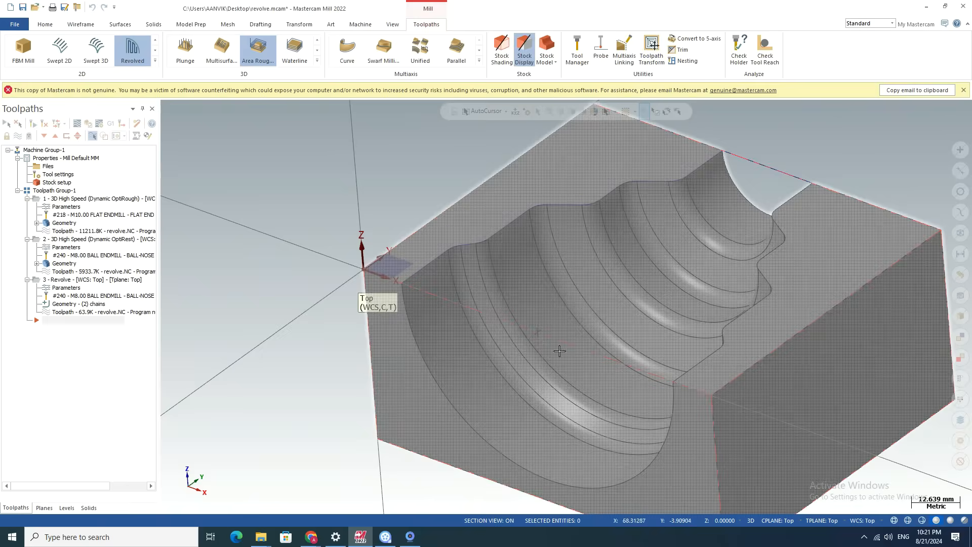
pyautogui.scroll(-2, 514, 364)
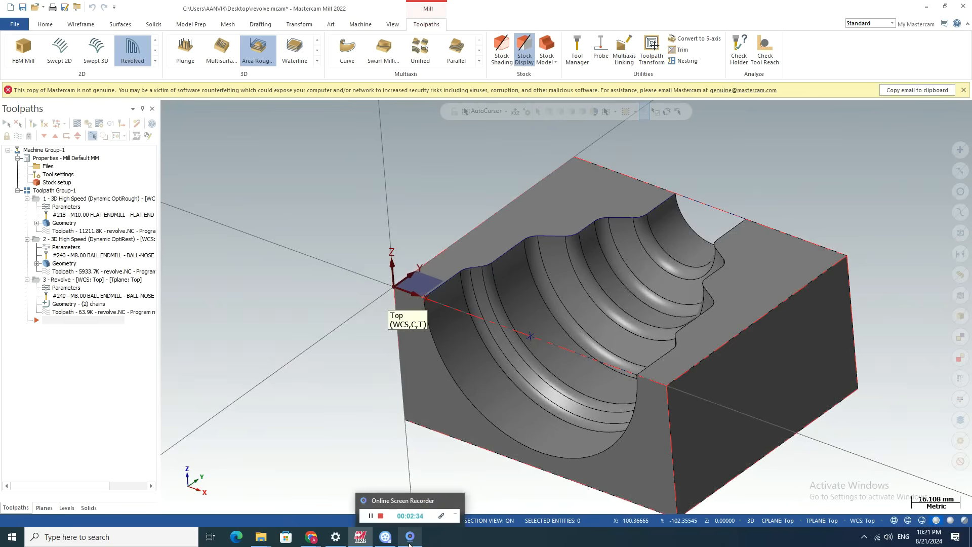
pyautogui.scroll(-2, 390, 228)
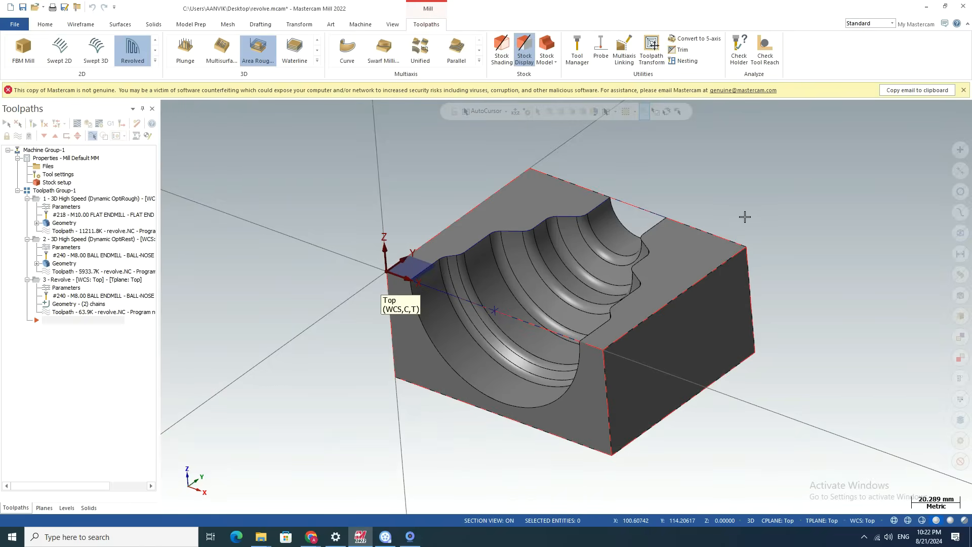
pyautogui.scroll(-3, 744, 217)
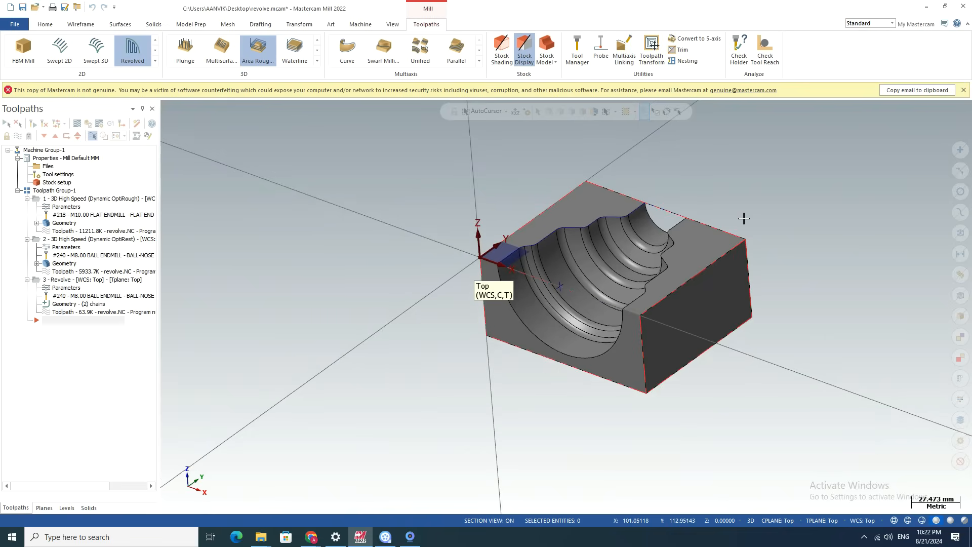
pyautogui.scroll(5, 623, 175)
pyautogui.scroll(-4, 556, 184)
pyautogui.scroll(-4, 376, 276)
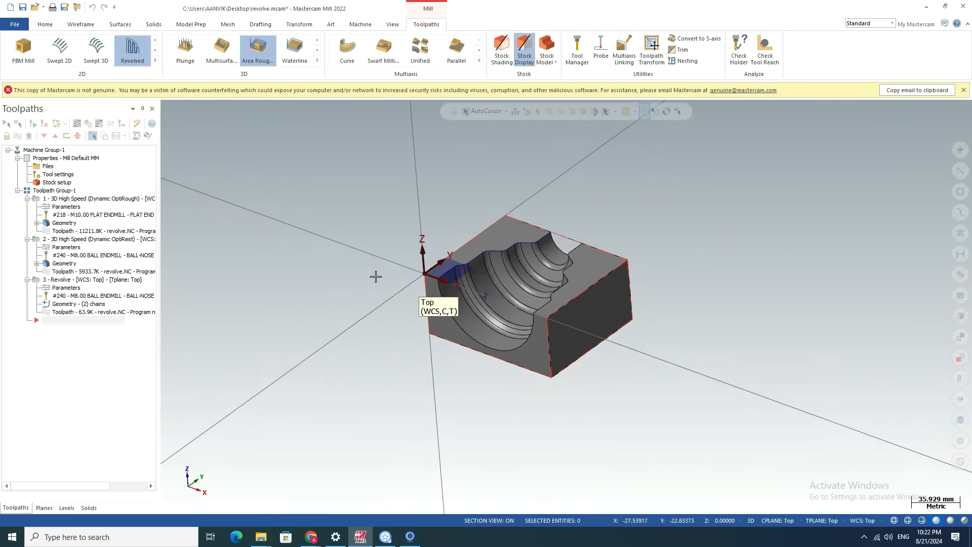
pyautogui.scroll(4, 524, 198)
pyautogui.scroll(-1, 680, 269)
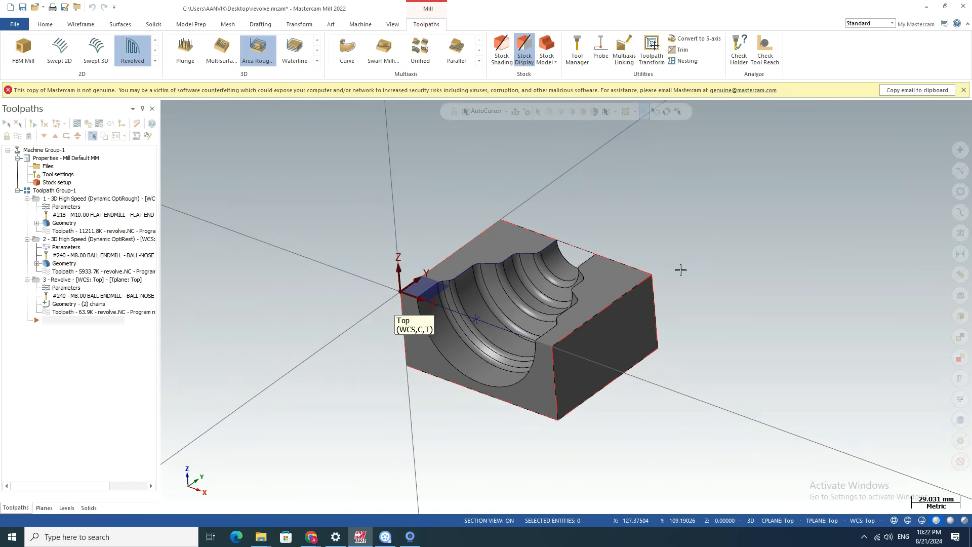
# Look over the available 3D roughing and finishing toolpaths without choosing one.
pyautogui.scroll(1, 373, 382)
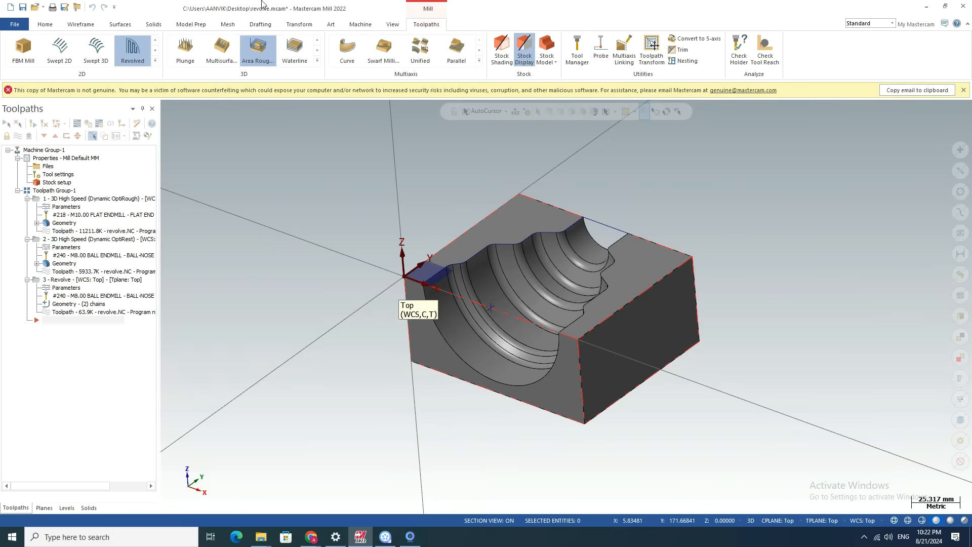
pyautogui.click(317, 62)
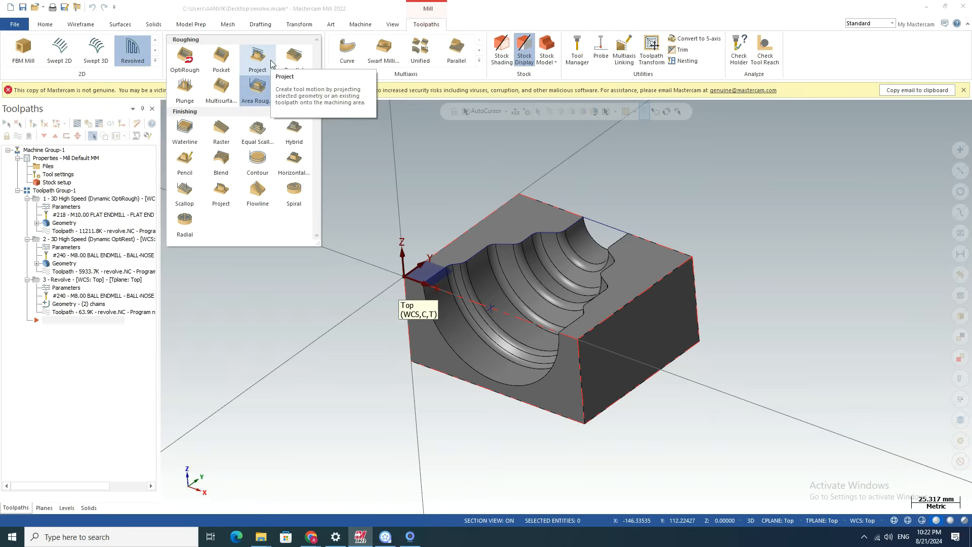
pyautogui.click(221, 283)
pyautogui.scroll(4, 501, 373)
pyautogui.scroll(-4, 410, 333)
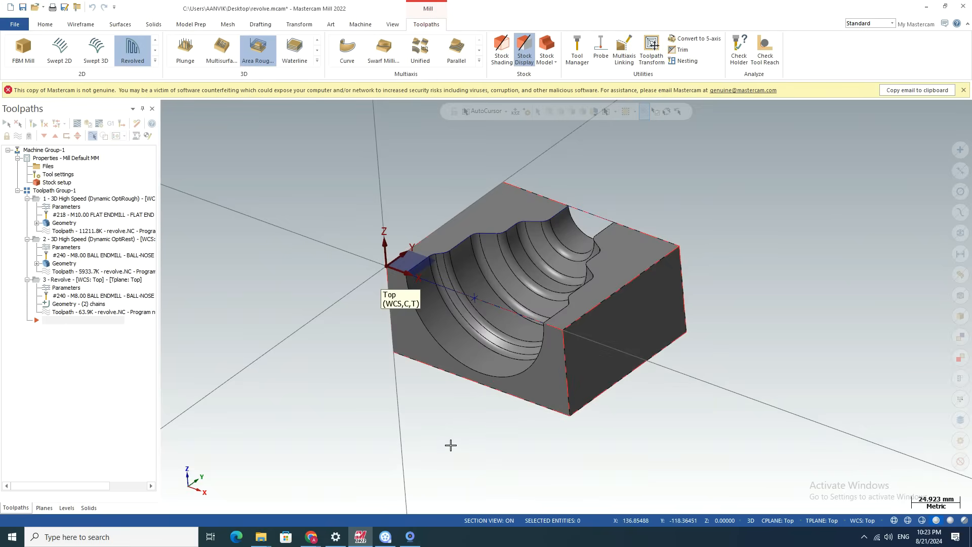
pyautogui.scroll(3, 569, 217)
pyautogui.scroll(-2, 507, 222)
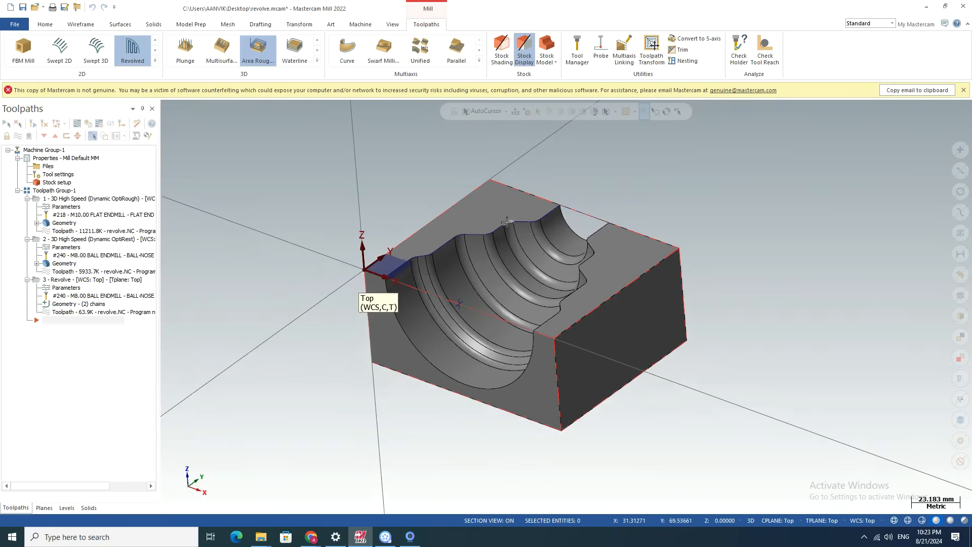
pyautogui.scroll(-1, 507, 223)
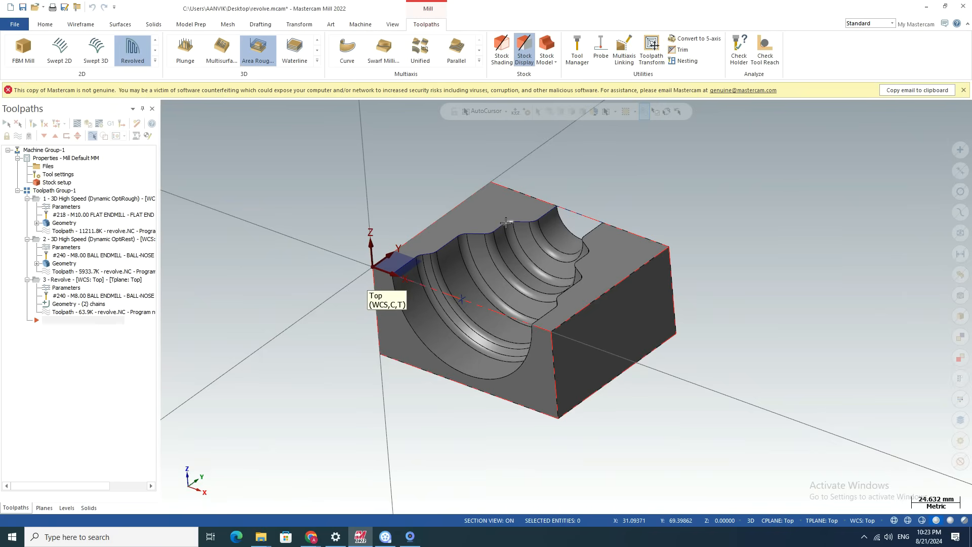
pyautogui.scroll(3, 528, 238)
pyautogui.scroll(-5, 359, 184)
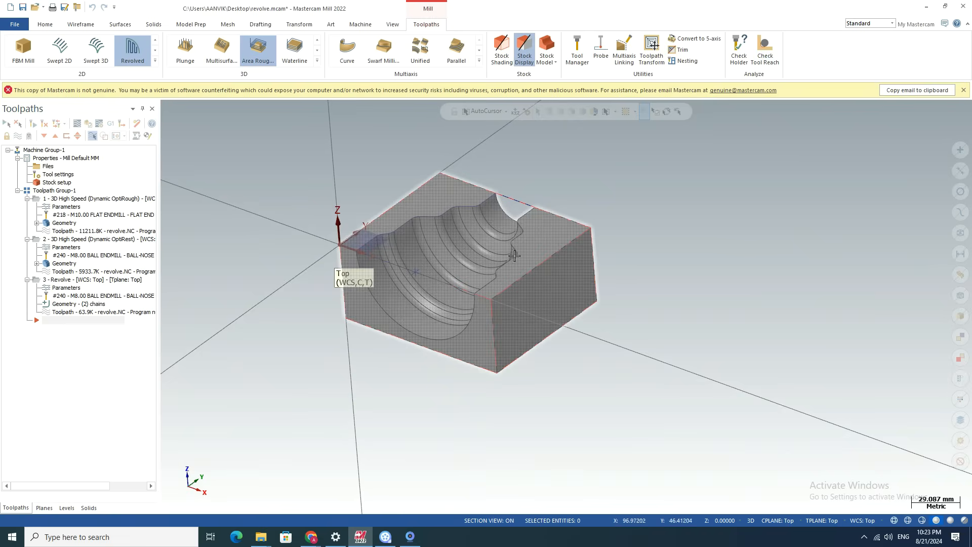
pyautogui.scroll(3, 485, 253)
pyautogui.click(410, 537)
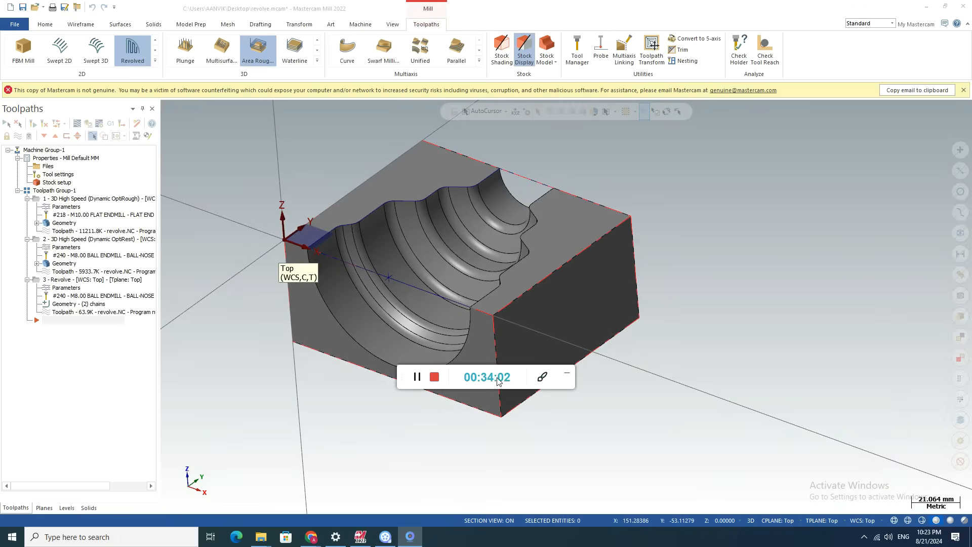
pyautogui.click(567, 373)
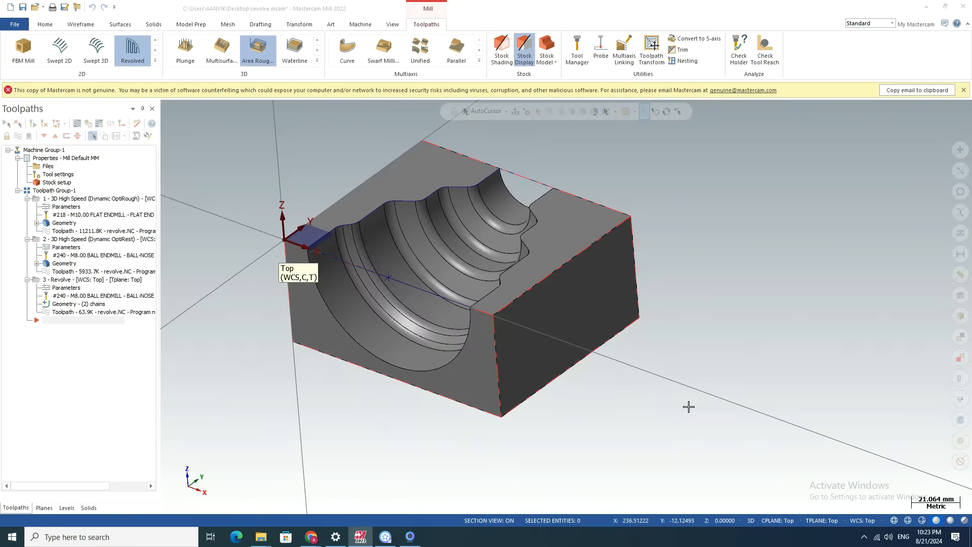
pyautogui.scroll(-3, 341, 340)
pyautogui.scroll(2, 498, 291)
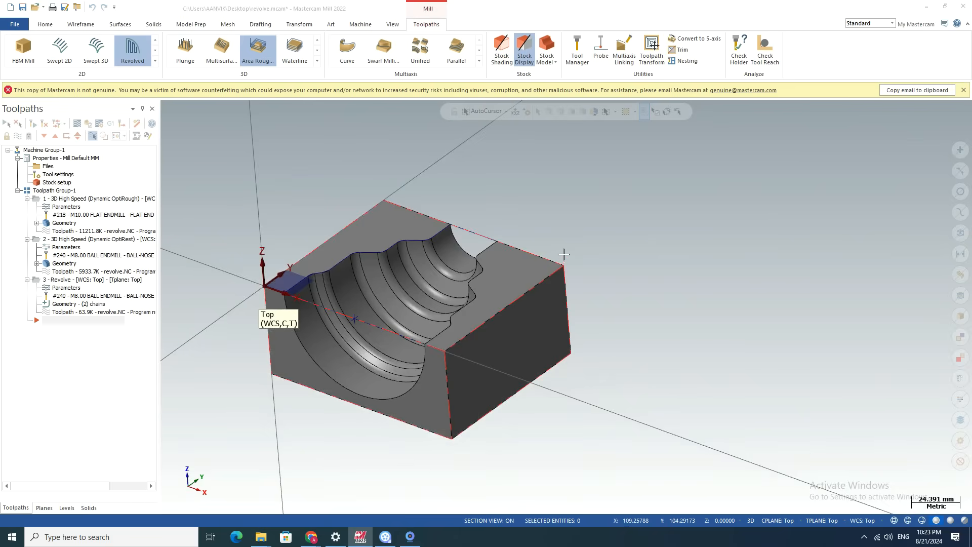
pyautogui.scroll(-2, 563, 254)
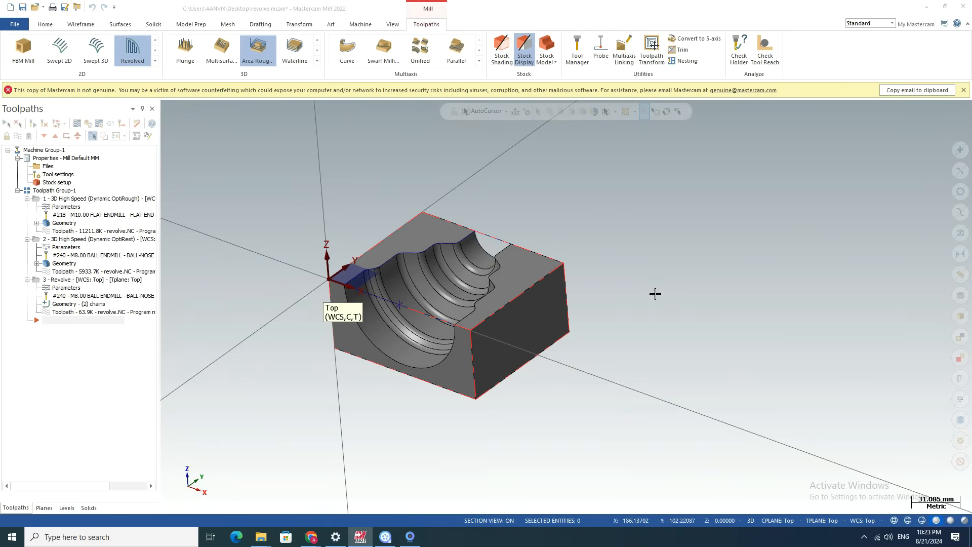
pyautogui.scroll(2, 517, 253)
pyautogui.scroll(1, 527, 229)
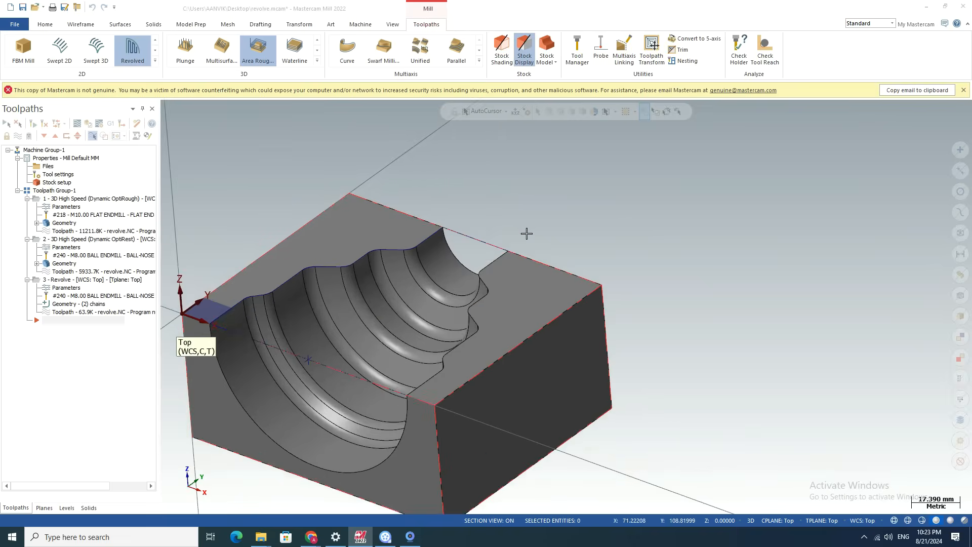
pyautogui.click(403, 538)
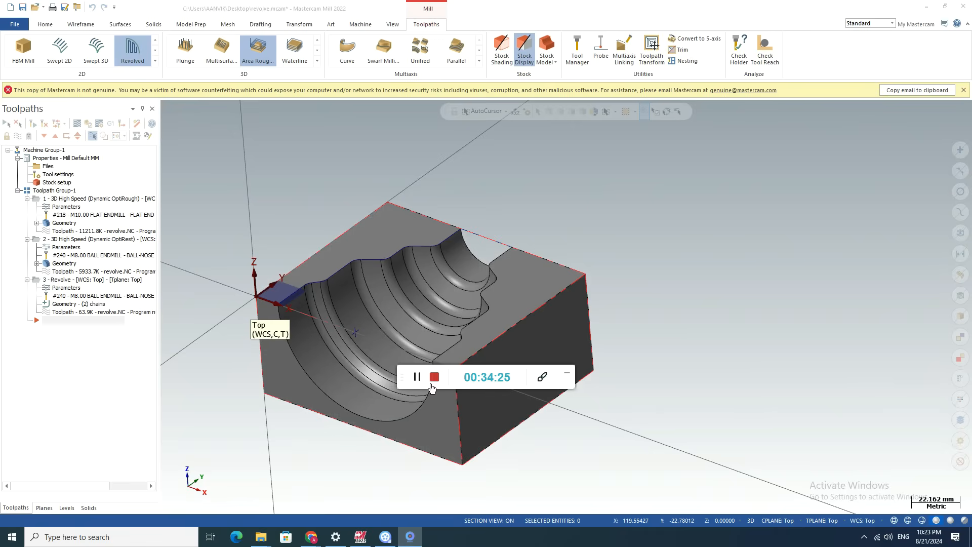